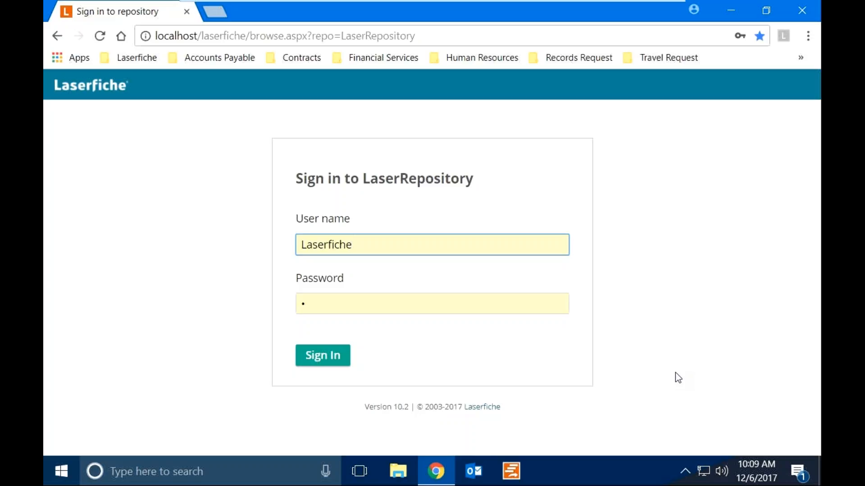
Sign in to LaserRepository to reach its six top-level folders, City Records to Vendors.
{"action": "left_click", "coordinate": [337, 364]}
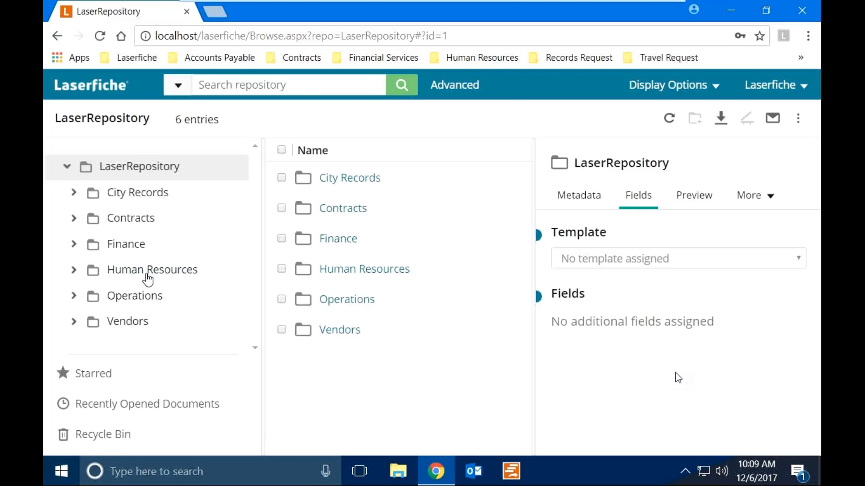
{"action": "right_click", "coordinate": [120, 230]}
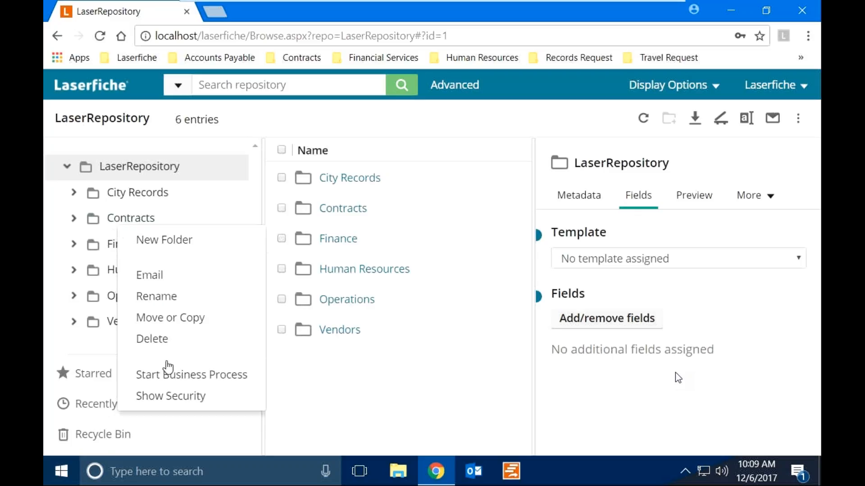
{"action": "left_click", "coordinate": [171, 396]}
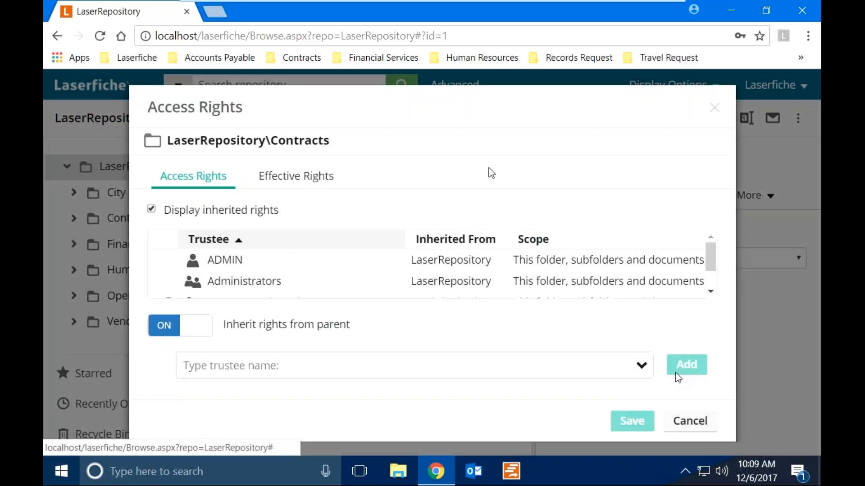
{"action": "left_click", "coordinate": [808, 36]}
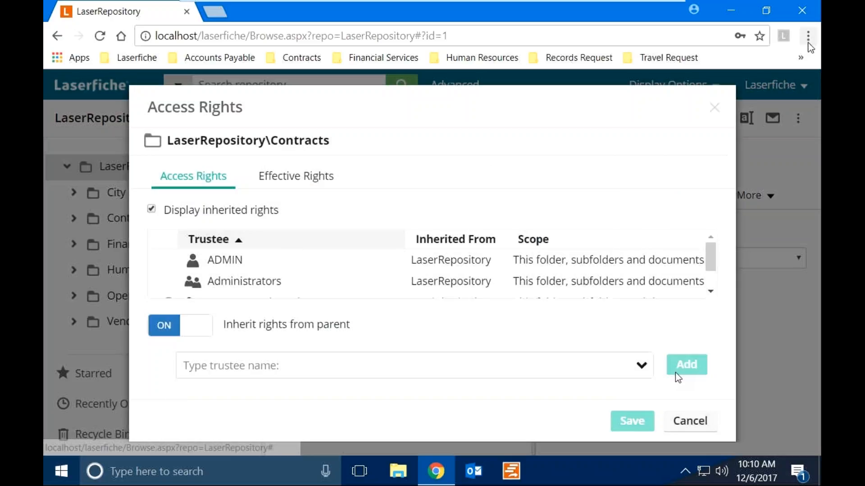
{"action": "left_click", "coordinate": [711, 217]}
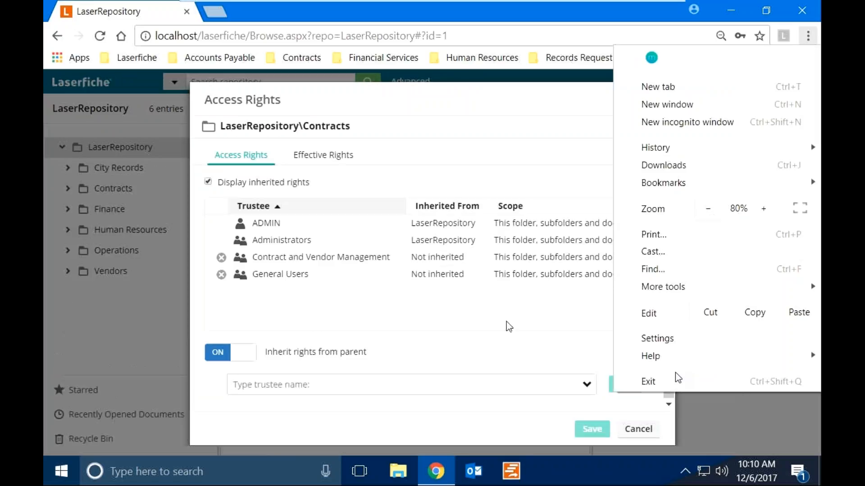
{"action": "left_click", "coordinate": [506, 321]}
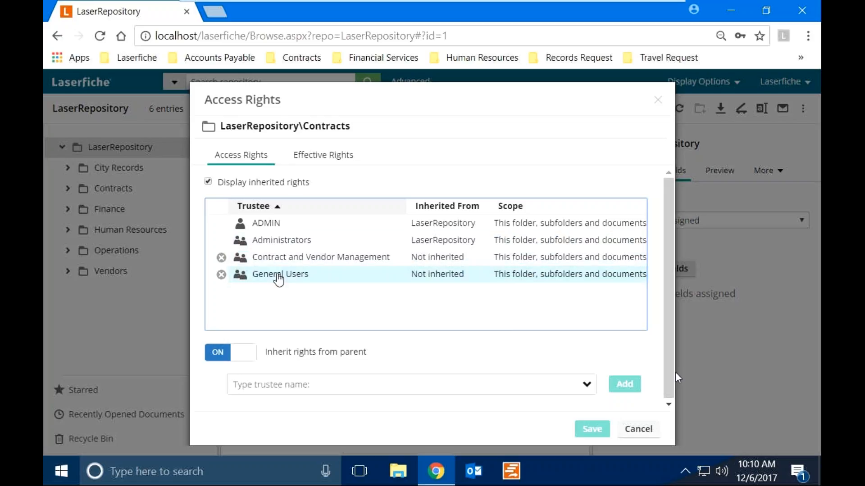
{"action": "left_click", "coordinate": [324, 163]}
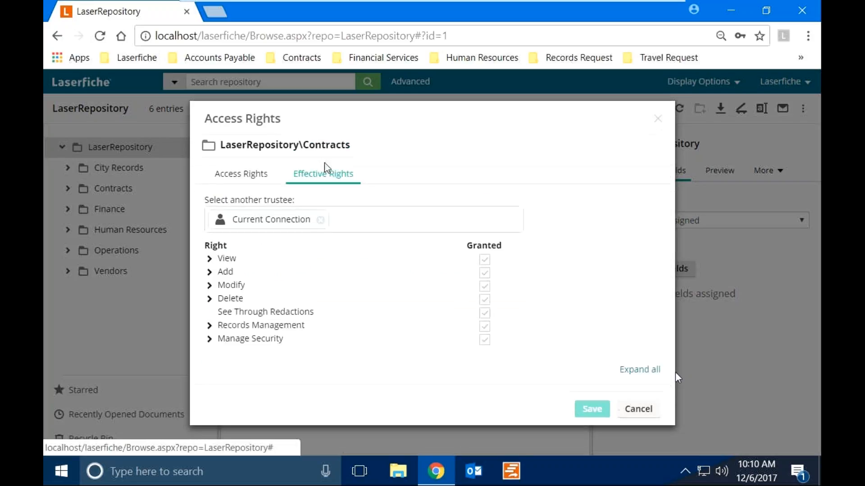
{"action": "left_click", "coordinate": [210, 259]}
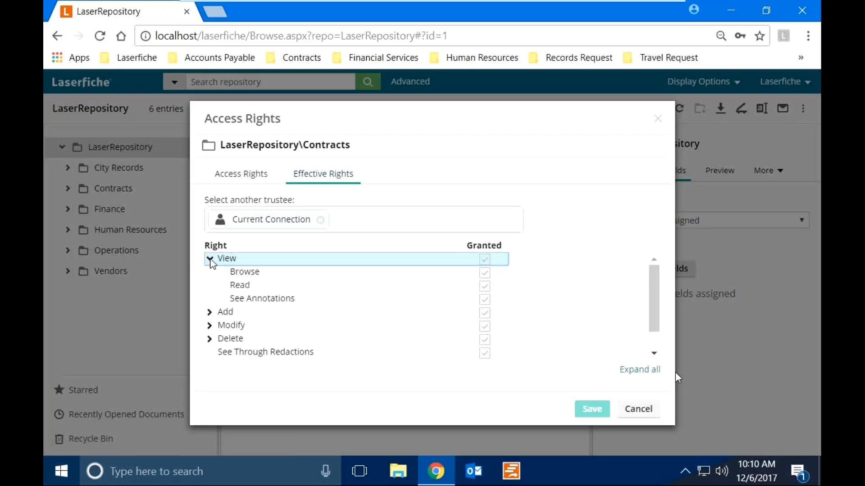
{"action": "left_click", "coordinate": [215, 313]}
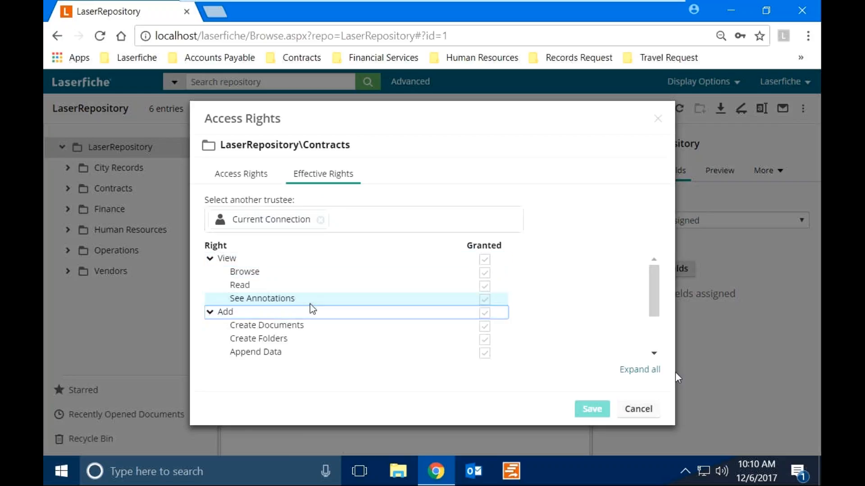
{"action": "scroll", "coordinate": [310, 304], "scroll_direction": "down", "scroll_amount": 2}
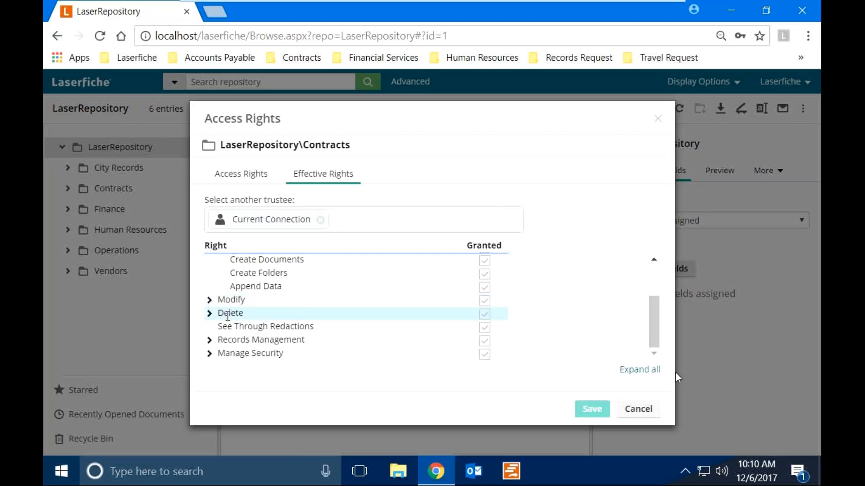
{"action": "left_click", "coordinate": [210, 302]}
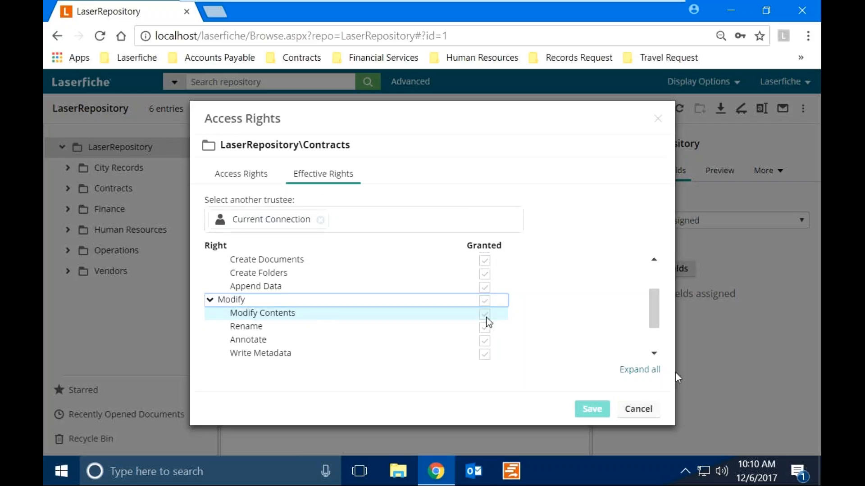
{"action": "left_click", "coordinate": [657, 119]}
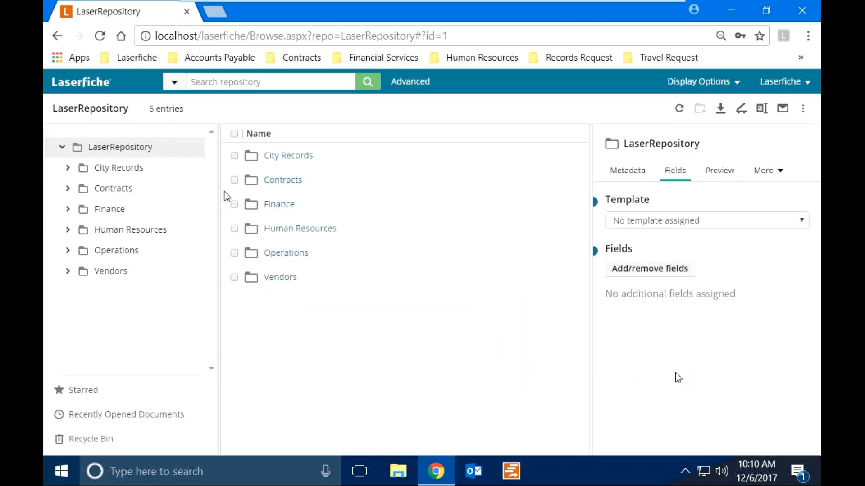
Open the City Records folder and reset the browser zoom to 100%.
{"action": "left_click", "coordinate": [281, 156]}
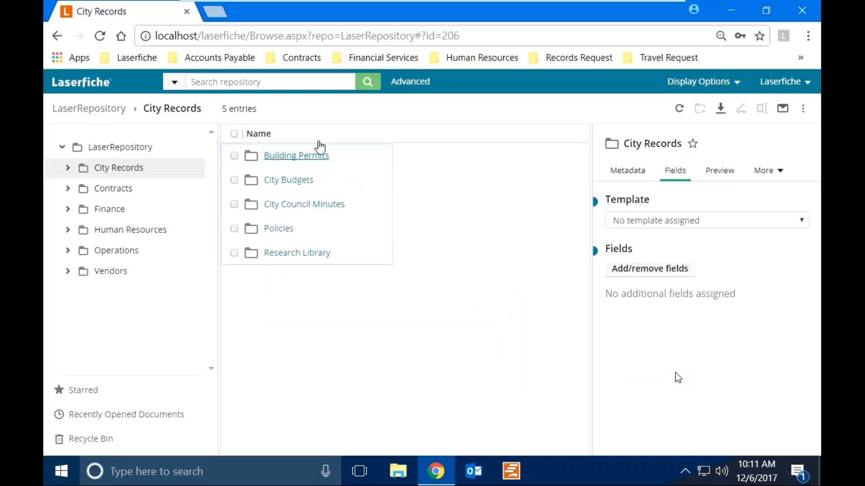
{"action": "left_click", "coordinate": [808, 36]}
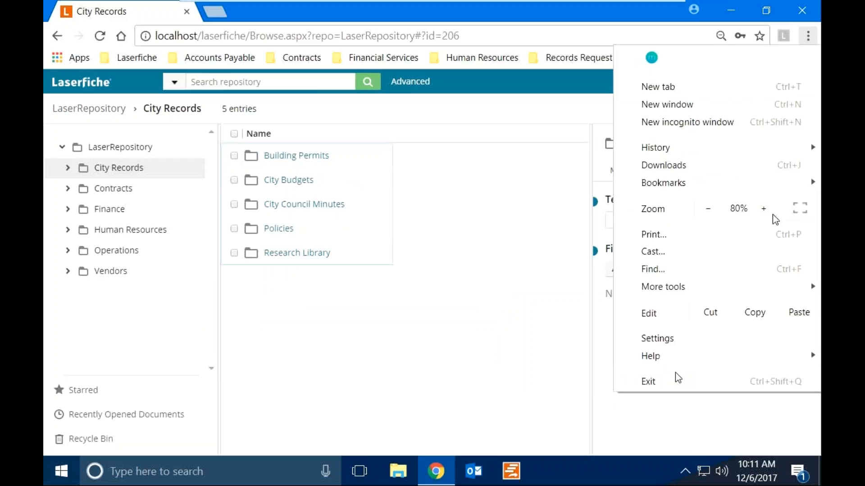
{"action": "left_click", "coordinate": [773, 218]}
{"action": "left_click", "coordinate": [773, 218]}
{"action": "left_click", "coordinate": [436, 372]}
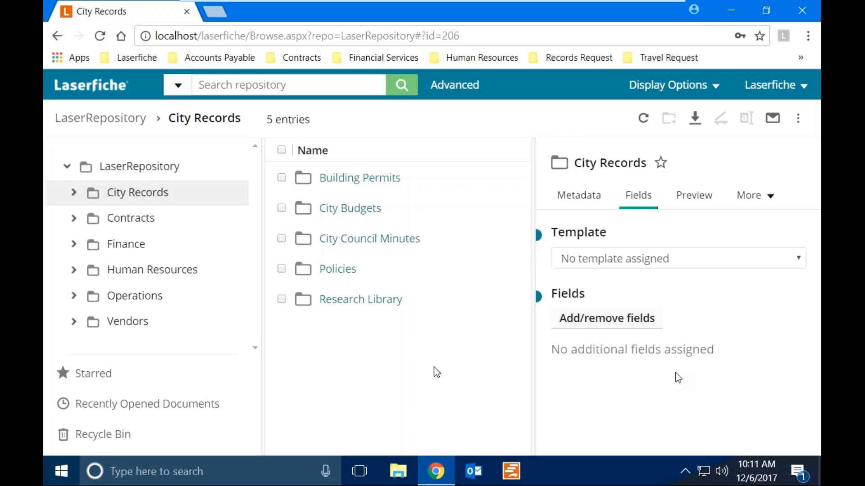
Navigate Contracts › A and open the Accuflex company folder.
{"action": "left_click", "coordinate": [148, 223]}
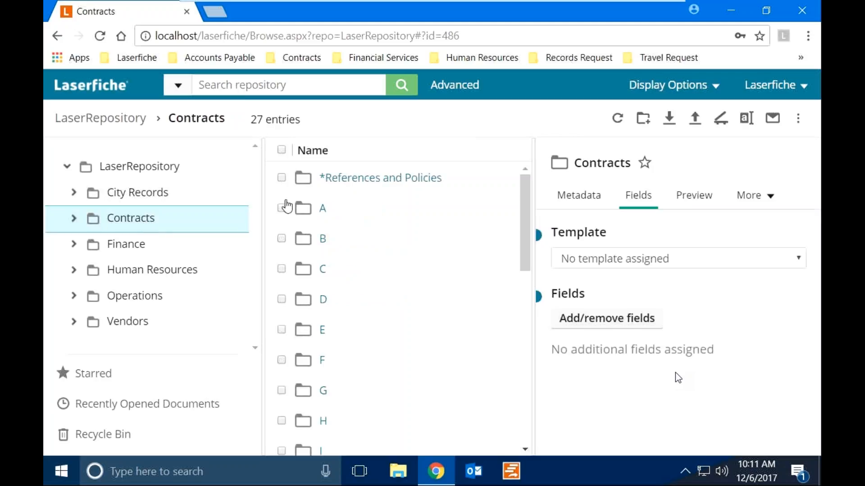
{"action": "left_click", "coordinate": [322, 208]}
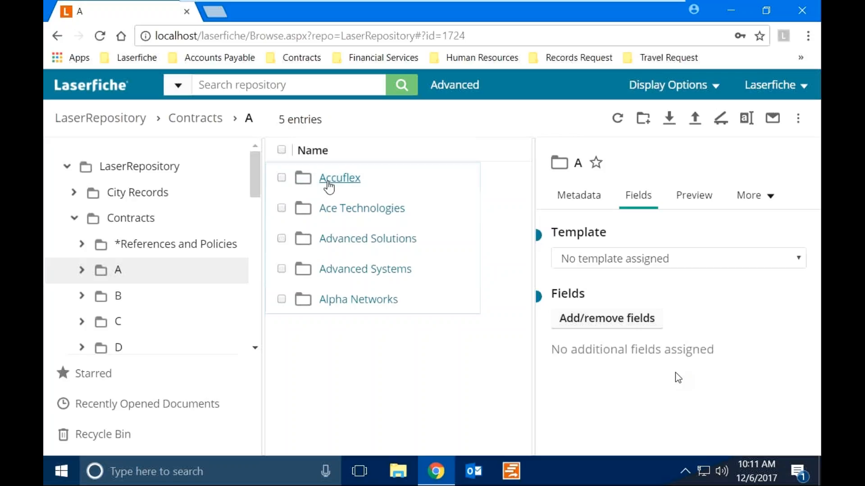
{"action": "left_click", "coordinate": [328, 185]}
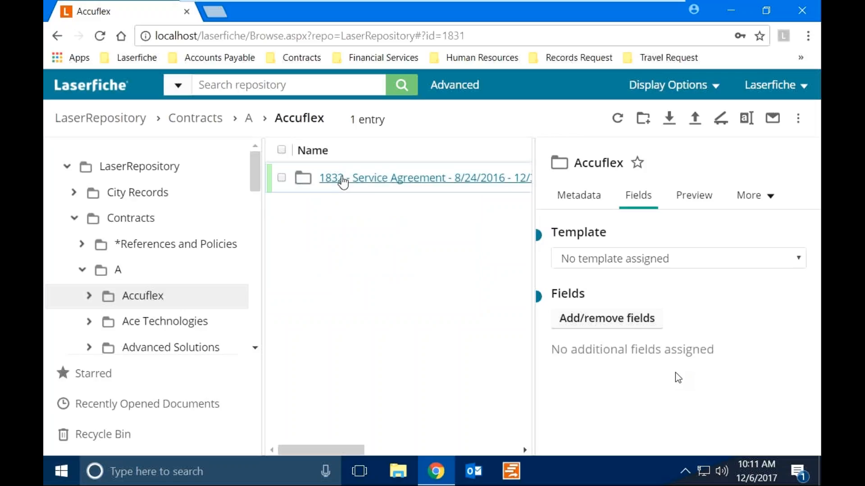
Open the 1832 - Service Agreement folder and view the Accuflex draft's fields, keeping type Contract Draft.
{"action": "left_click", "coordinate": [343, 180]}
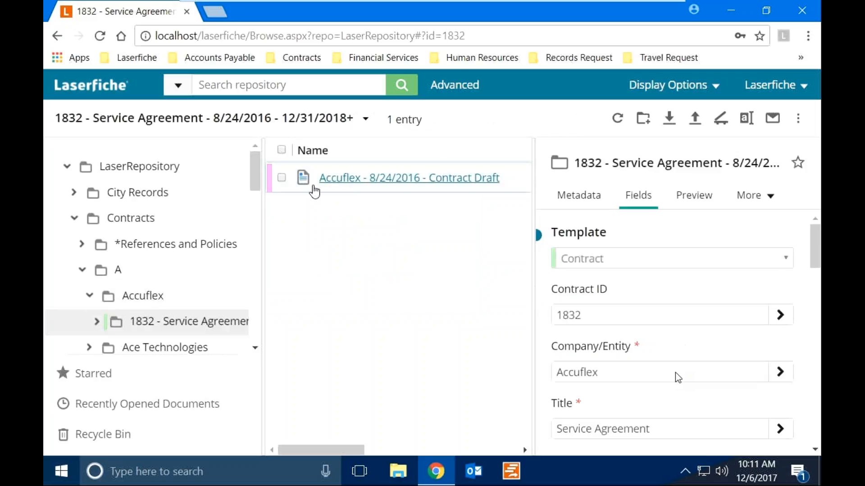
{"action": "left_click", "coordinate": [282, 180]}
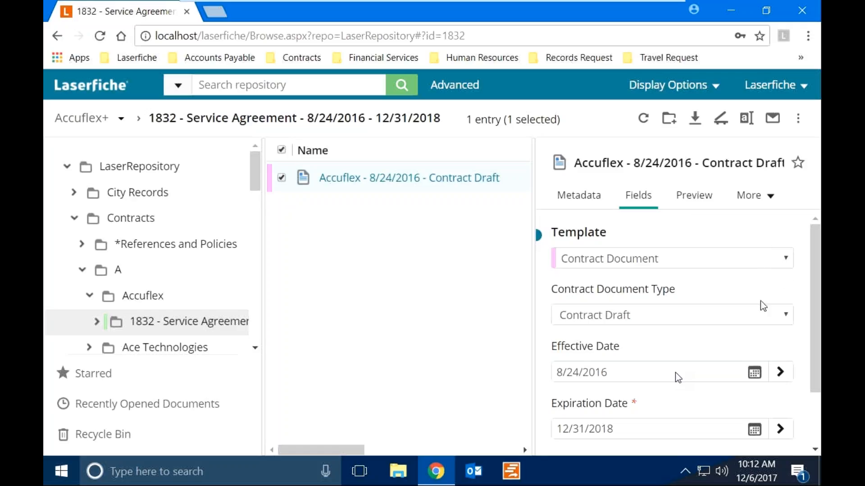
{"action": "left_click", "coordinate": [751, 317]}
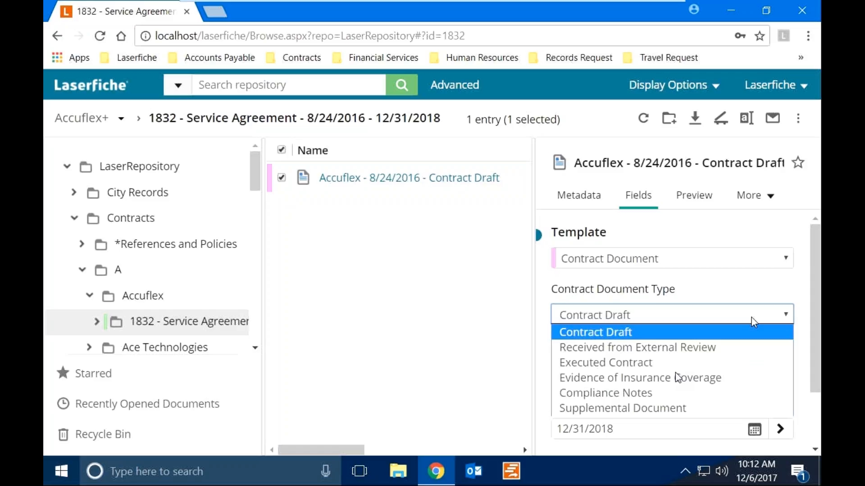
{"action": "left_click", "coordinate": [748, 293]}
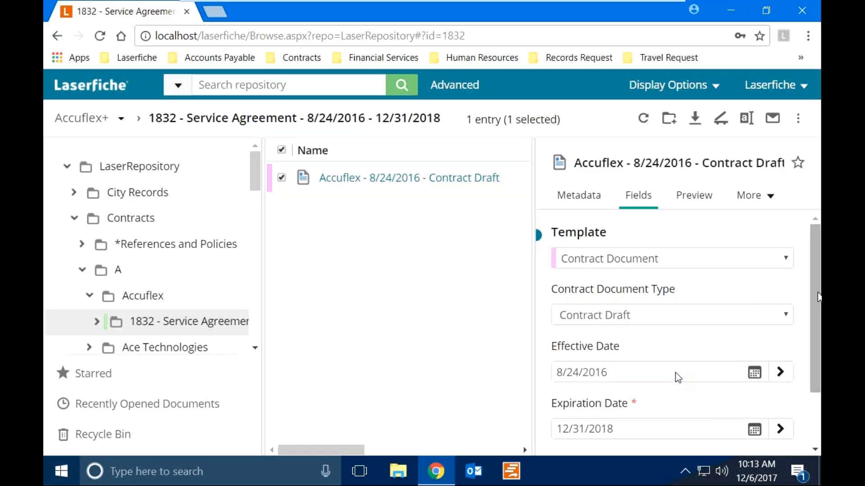
{"action": "scroll", "coordinate": [675, 373], "scroll_direction": "down", "scroll_amount": 2}
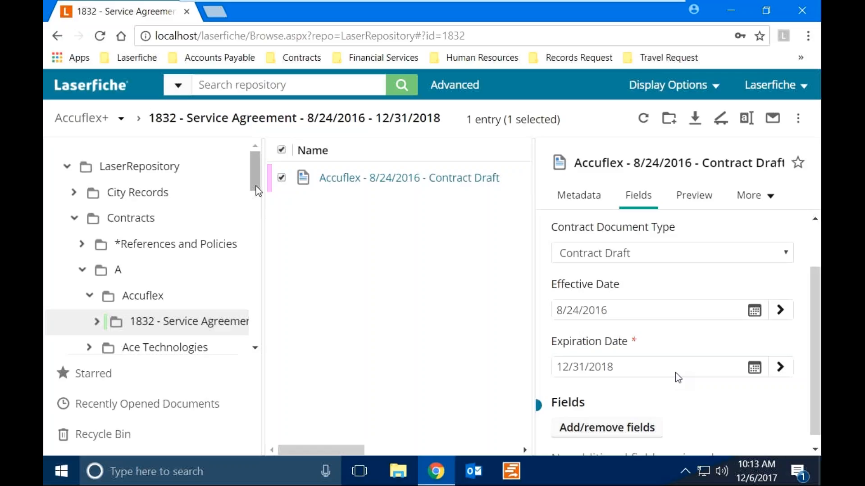
Open Finance › Accounts Payable › Checks › 2016 and widen the list to reveal more columns.
{"action": "left_click", "coordinate": [75, 219]}
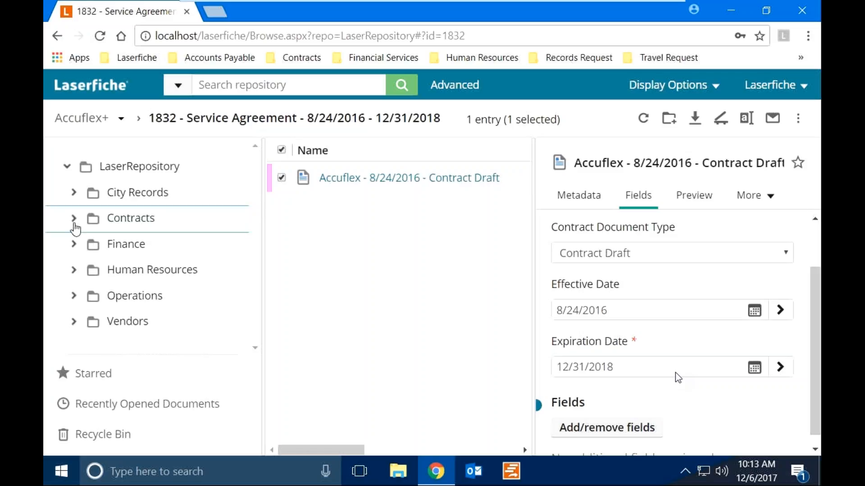
{"action": "left_click", "coordinate": [121, 246]}
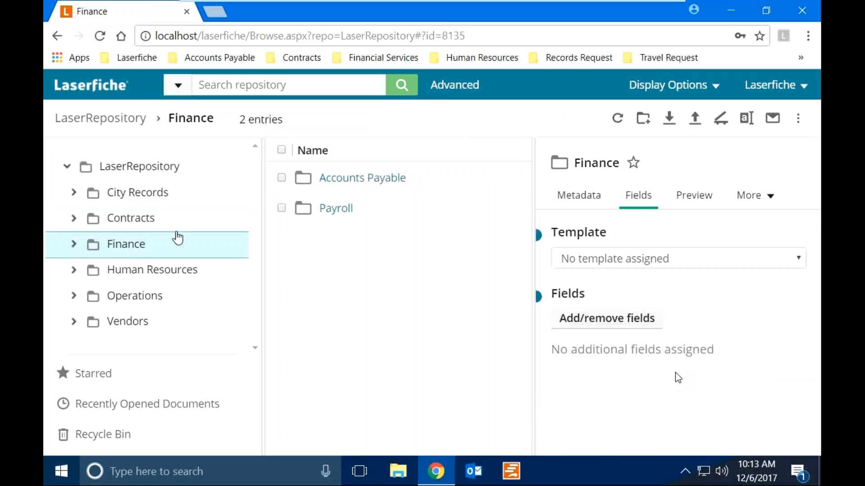
{"action": "left_click", "coordinate": [349, 181]}
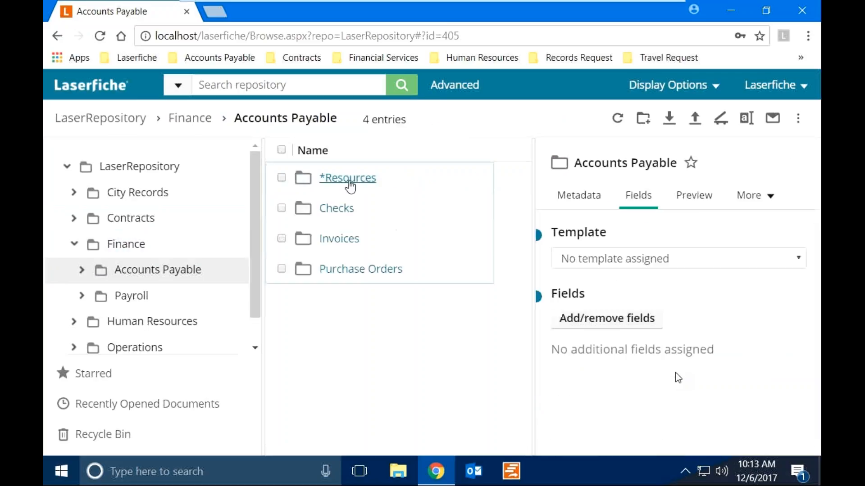
{"action": "left_click", "coordinate": [343, 210]}
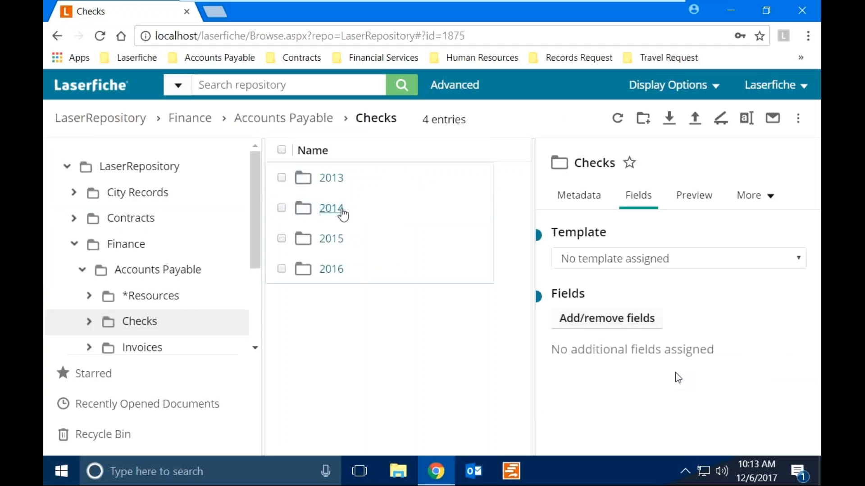
{"action": "left_click", "coordinate": [334, 272]}
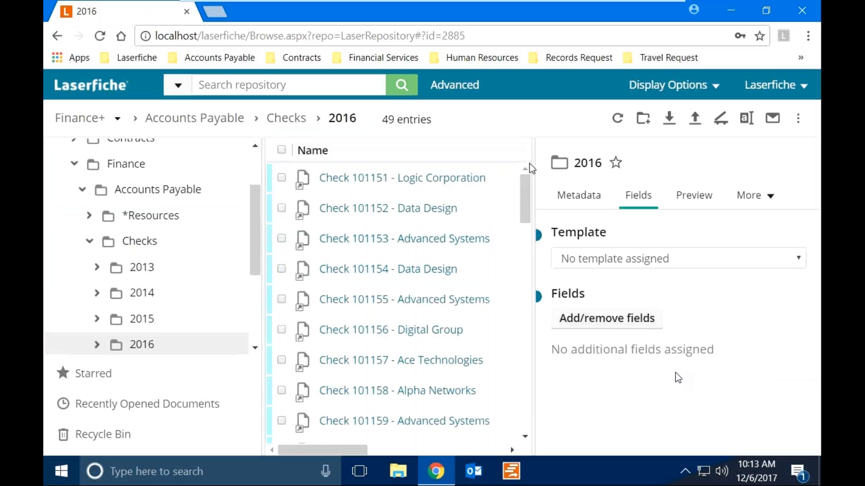
{"action": "left_click_drag", "start_coordinate": [533, 163], "coordinate": [704, 152]}
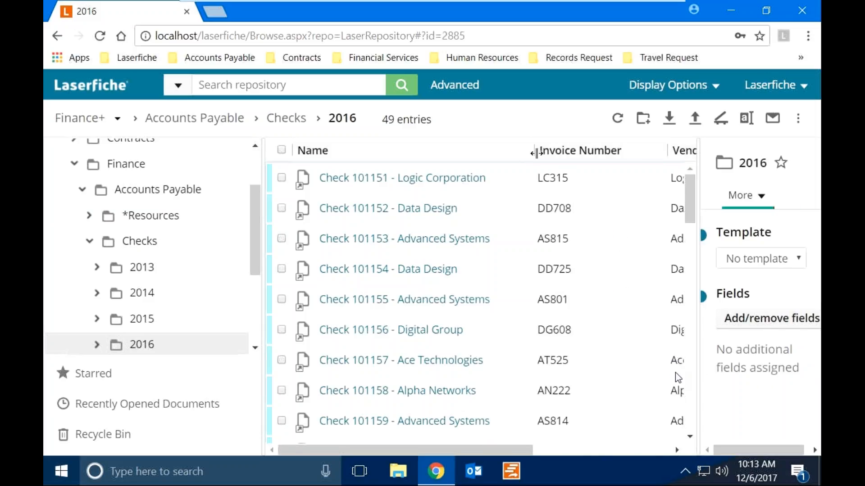
{"action": "left_click_drag", "start_coordinate": [535, 152], "coordinate": [377, 150]}
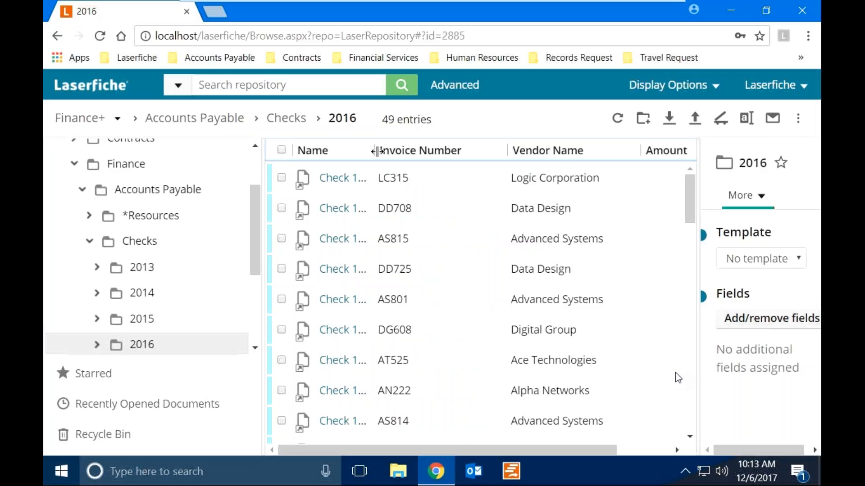
Configure the column display to show Name, Invoice Number, Vendor Name and Amount.
{"action": "right_click", "coordinate": [450, 154]}
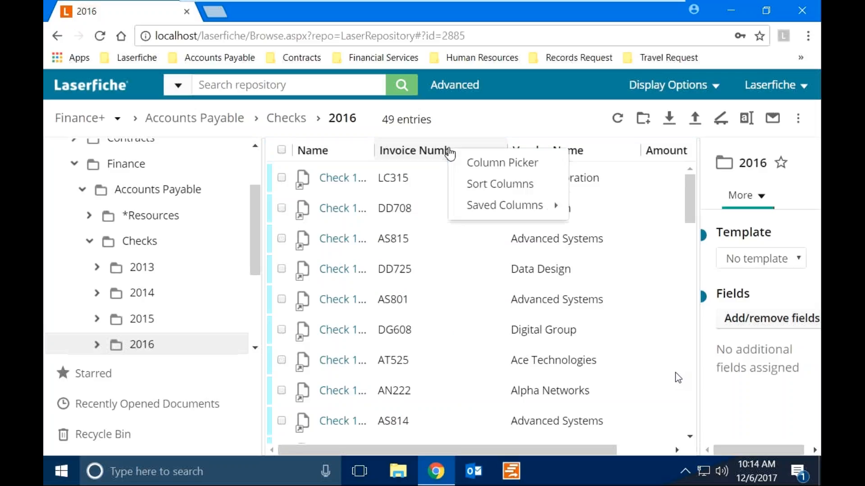
{"action": "left_click", "coordinate": [472, 173]}
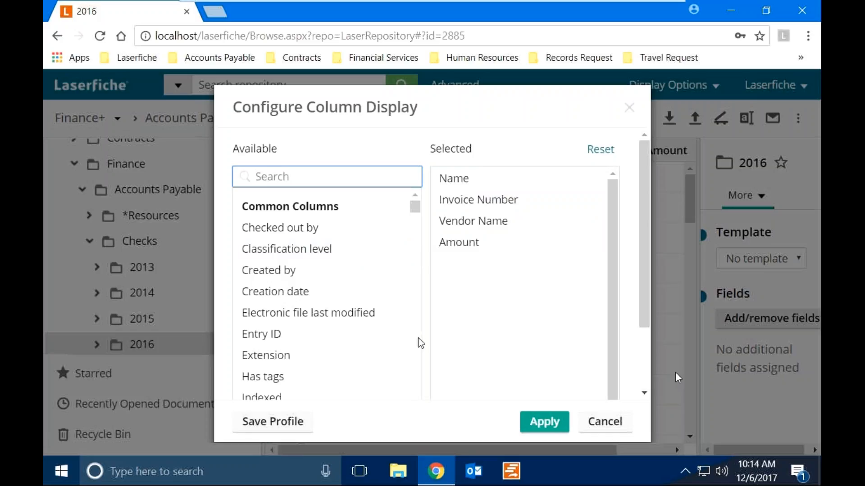
{"action": "left_click", "coordinate": [415, 210]}
{"action": "left_click_drag", "start_coordinate": [414, 211], "coordinate": [431, 275]}
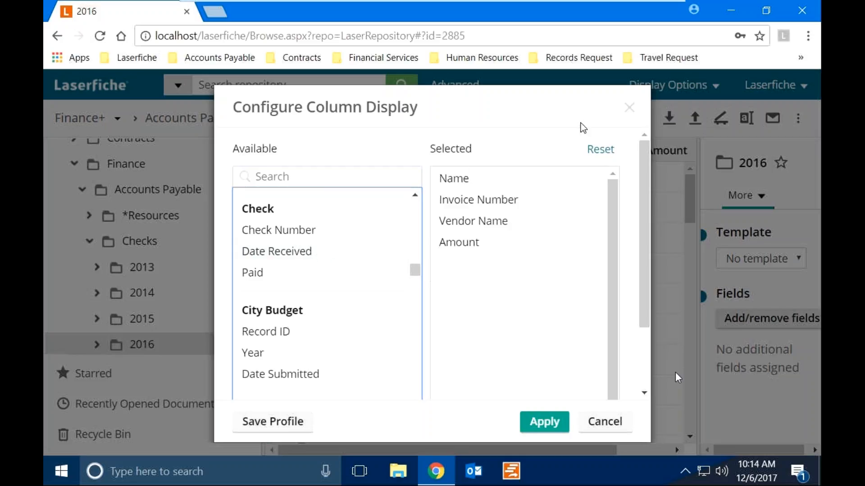
{"action": "left_click", "coordinate": [629, 108]}
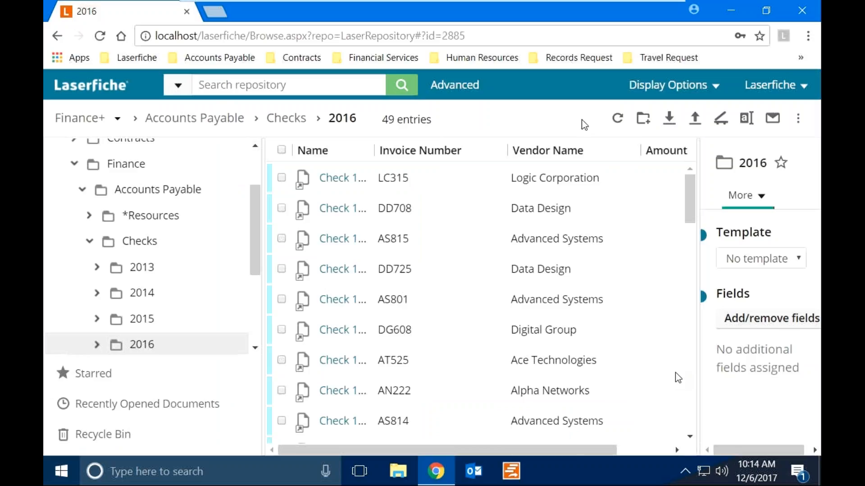
Sort checks by Vendor Name, select check 101157 (AT525) and view its metadata.
{"action": "left_click", "coordinate": [538, 153]}
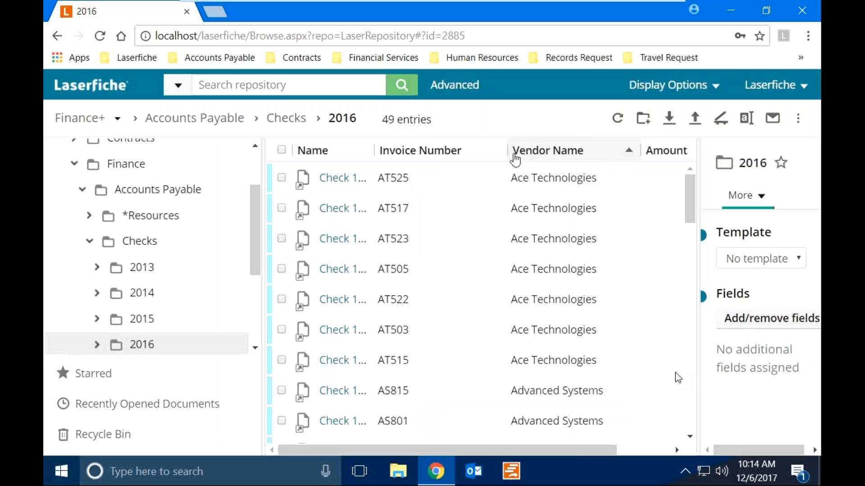
{"action": "left_click", "coordinate": [281, 178]}
{"action": "left_click_drag", "start_coordinate": [697, 167], "coordinate": [555, 193]}
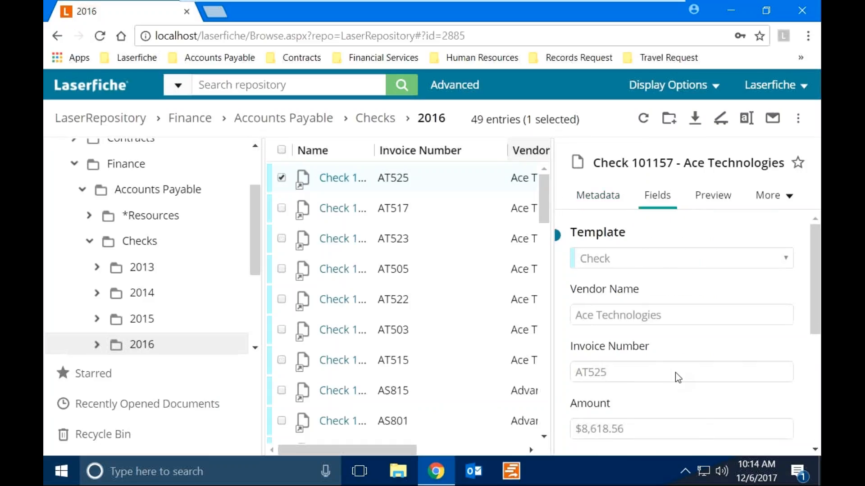
{"action": "left_click_drag", "start_coordinate": [818, 245], "coordinate": [811, 360]}
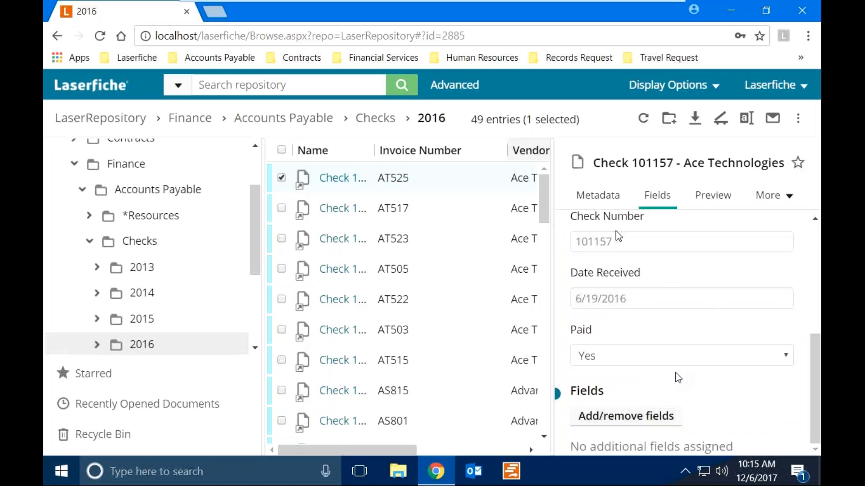
{"action": "left_click", "coordinate": [591, 204]}
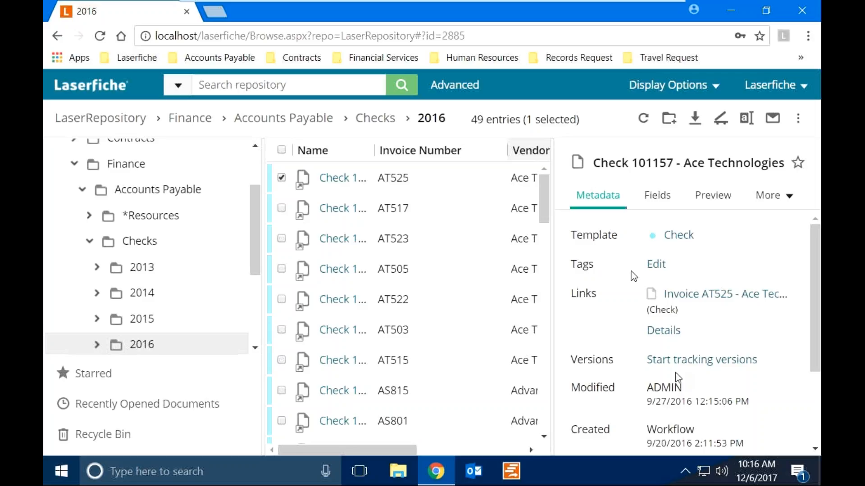
Open linked Invoice AT525, highlight the customer address and redact order number WT596.
{"action": "left_click", "coordinate": [681, 295]}
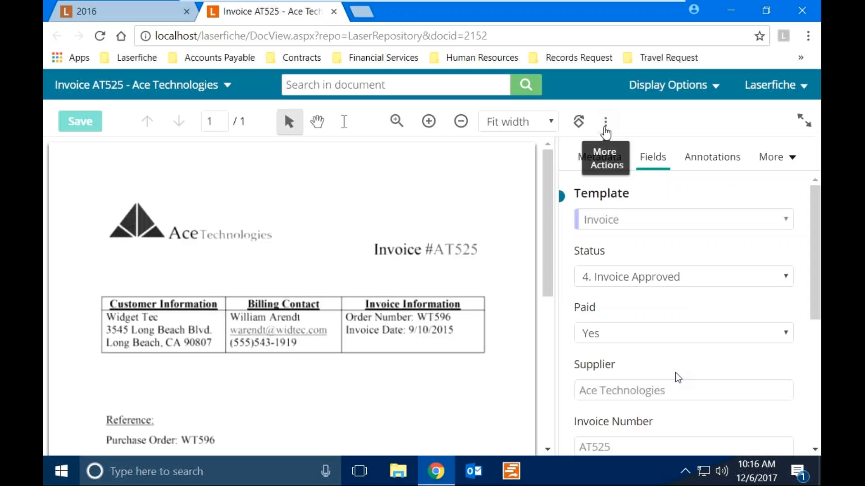
{"action": "left_click", "coordinate": [606, 123]}
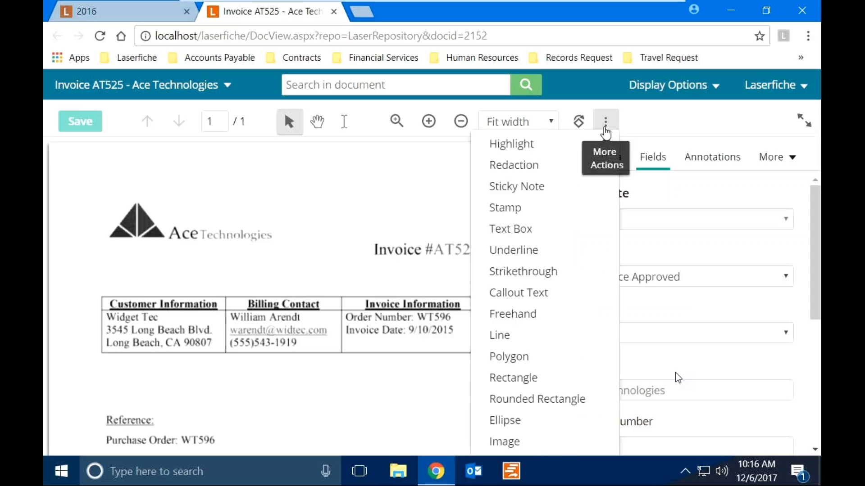
{"action": "left_click", "coordinate": [536, 152]}
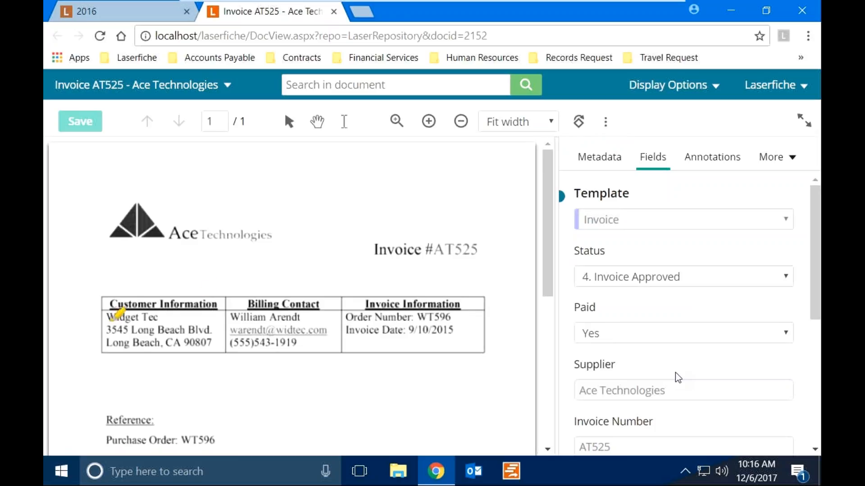
{"action": "mouse_move", "coordinate": [107, 311]}
{"action": "left_mouse_down"}
{"action": "mouse_move", "coordinate": [207, 332]}
{"action": "mouse_move", "coordinate": [214, 350]}
{"action": "left_mouse_up"}
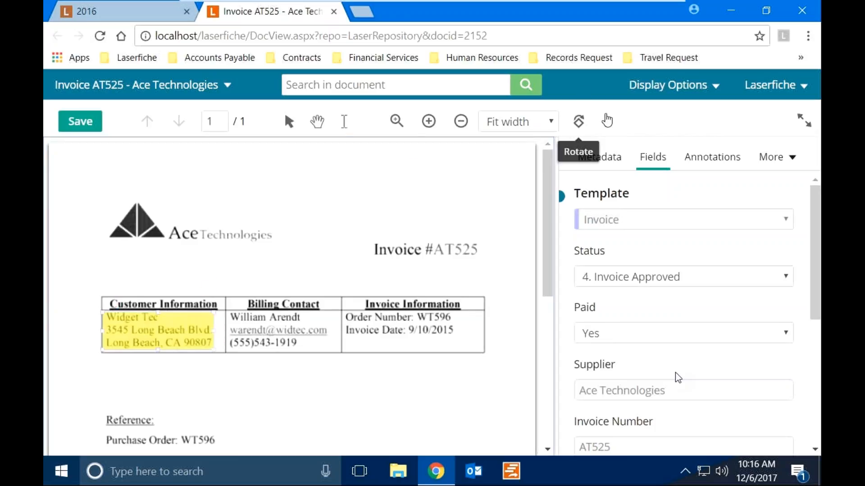
{"action": "left_click", "coordinate": [606, 121]}
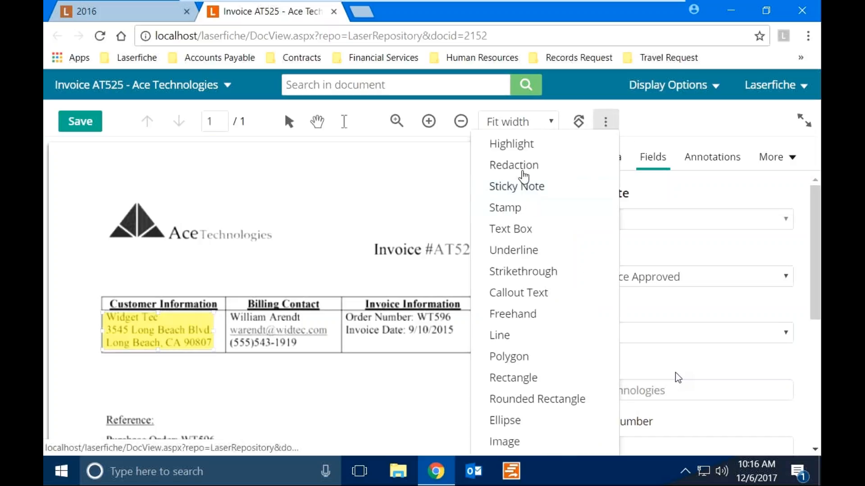
{"action": "left_click", "coordinate": [521, 170]}
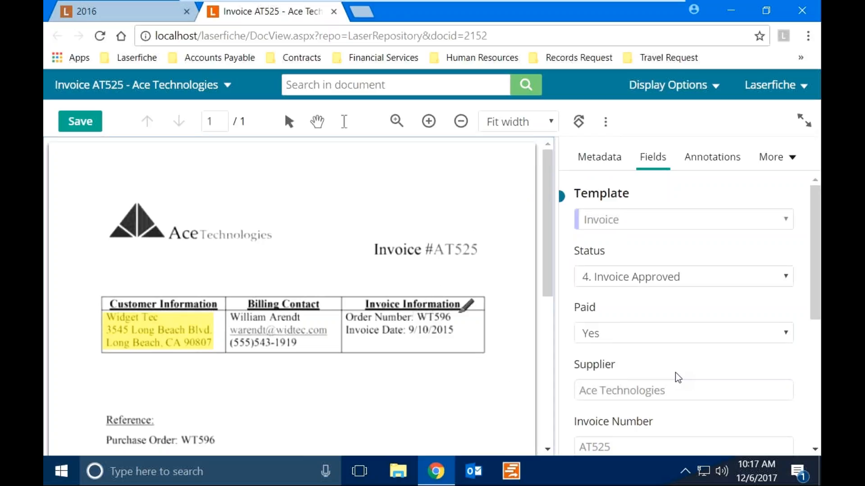
{"action": "left_click", "coordinate": [465, 318]}
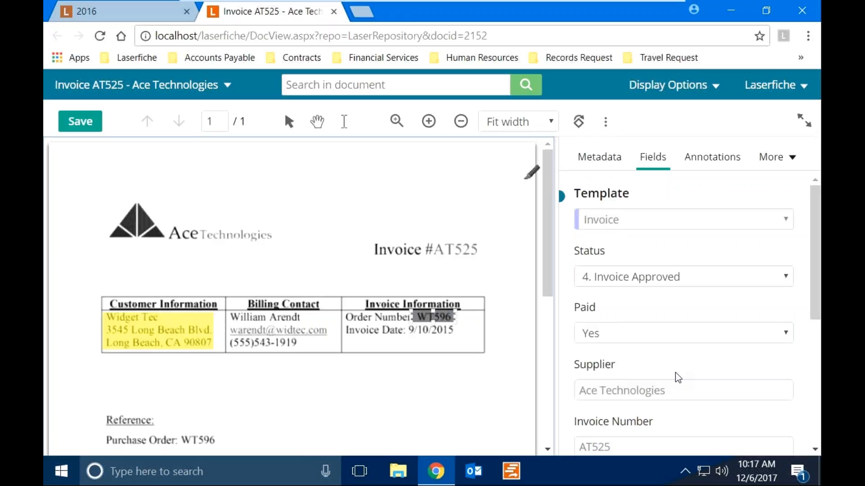
Add a sticky note reading 'Find this later' and save the annotations.
{"action": "left_click", "coordinate": [606, 121]}
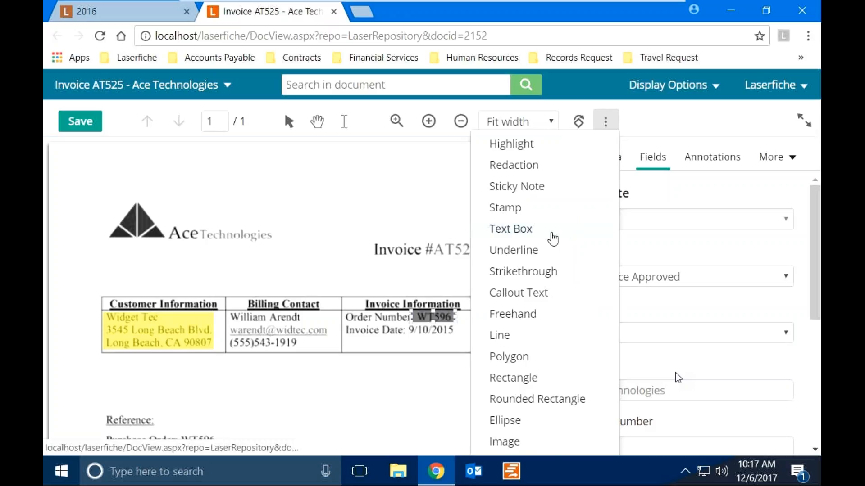
{"action": "left_click", "coordinate": [516, 186]}
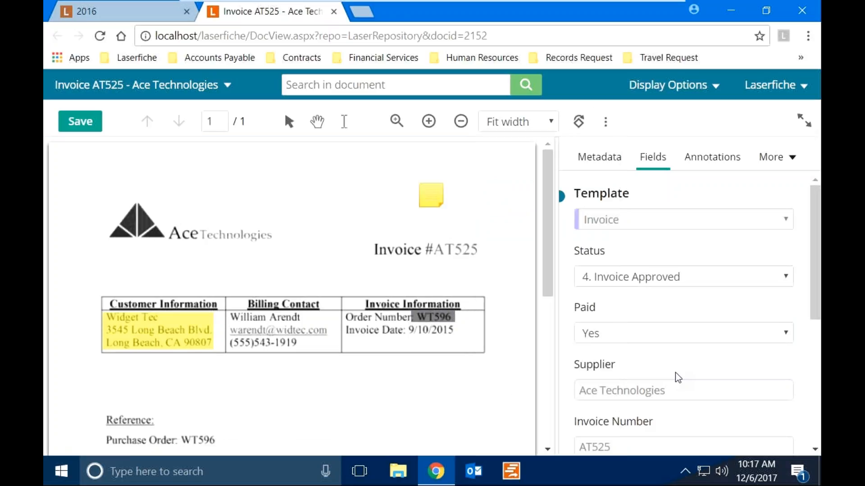
{"action": "left_click", "coordinate": [430, 195]}
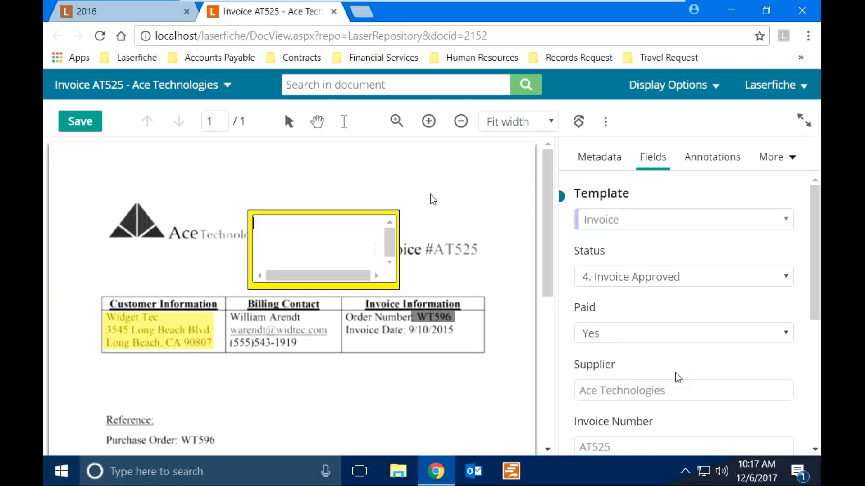
{"action": "type", "text": "Find "}
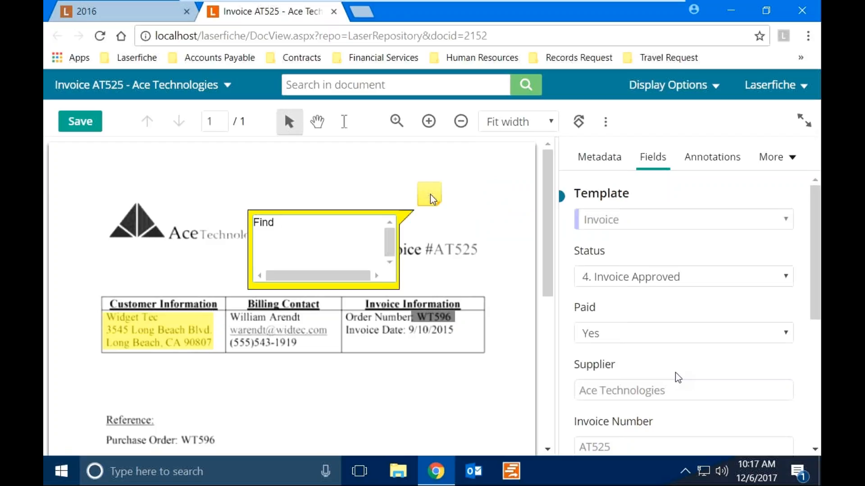
{"action": "type", "text": "this later"}
{"action": "left_click", "coordinate": [329, 196]}
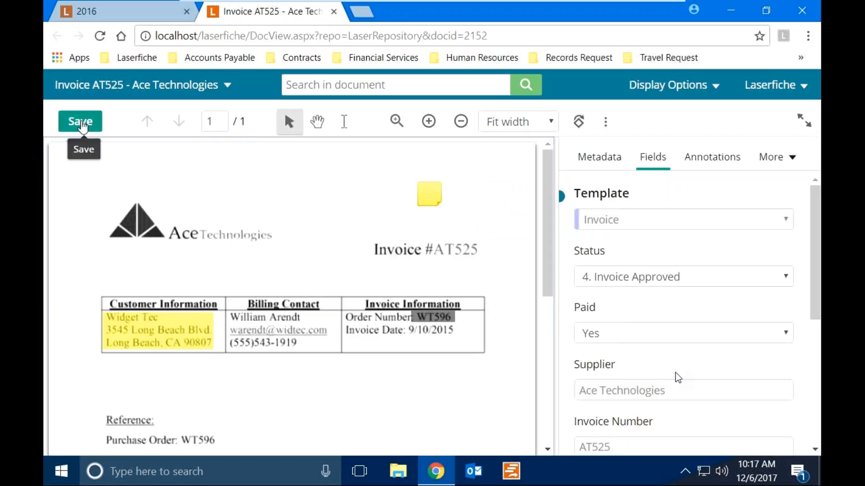
{"action": "left_click", "coordinate": [82, 128]}
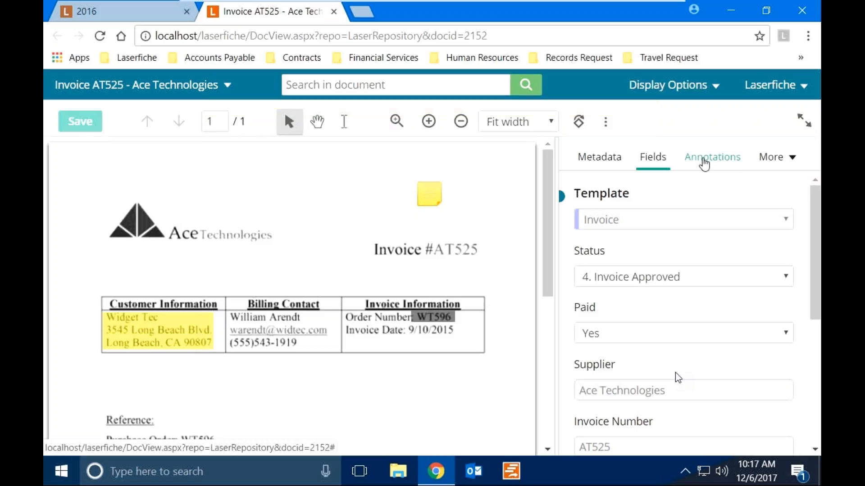
List the invoice's annotations, set Display annotations to OFF, and close the invoice.
{"action": "left_click", "coordinate": [704, 161]}
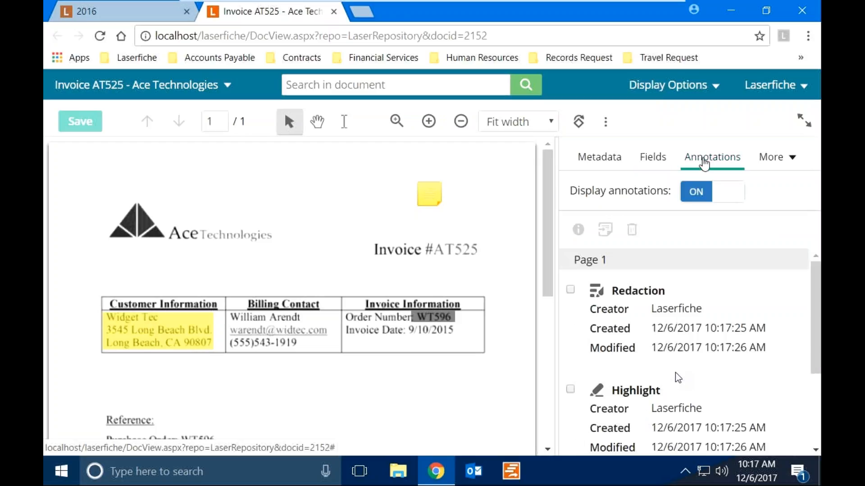
{"action": "left_click", "coordinate": [816, 279]}
{"action": "mouse_move", "coordinate": [817, 279]}
{"action": "left_mouse_down"}
{"action": "mouse_move", "coordinate": [817, 319]}
{"action": "mouse_move", "coordinate": [809, 268]}
{"action": "left_mouse_up"}
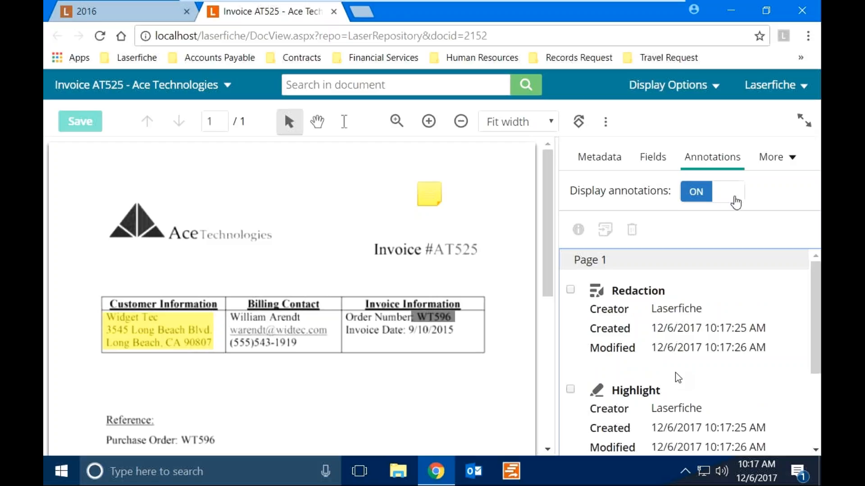
{"action": "left_click", "coordinate": [734, 201]}
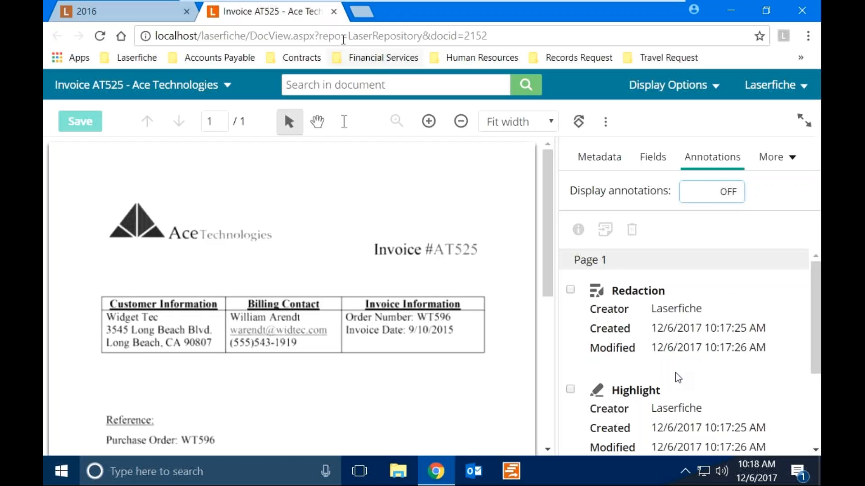
{"action": "left_click", "coordinate": [334, 14]}
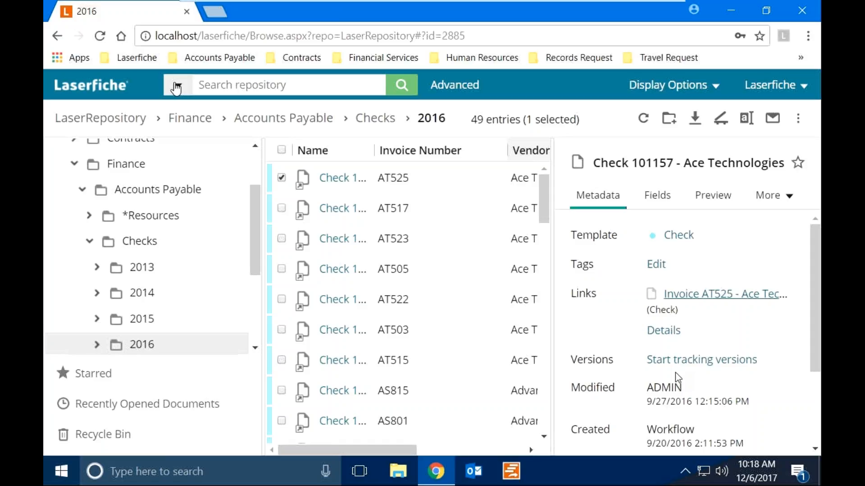
Run a quick repository search for 'checks' and widen the 794-entry results list.
{"action": "left_click", "coordinate": [176, 86]}
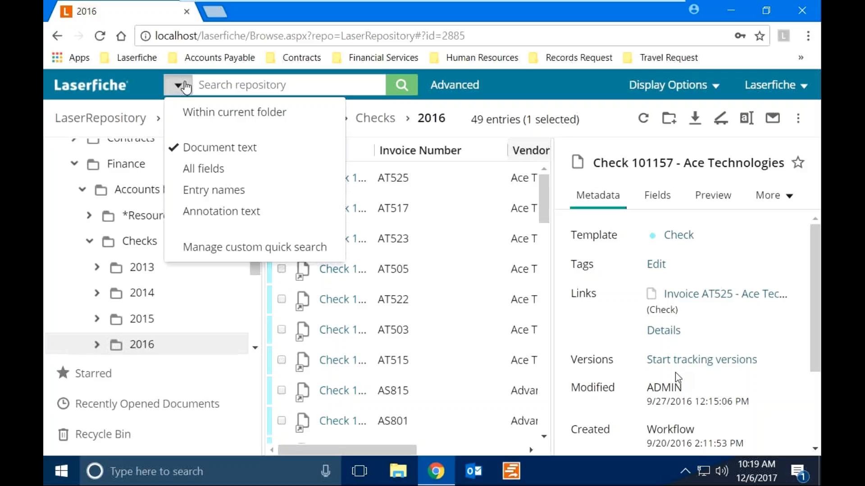
{"action": "left_click", "coordinate": [257, 83]}
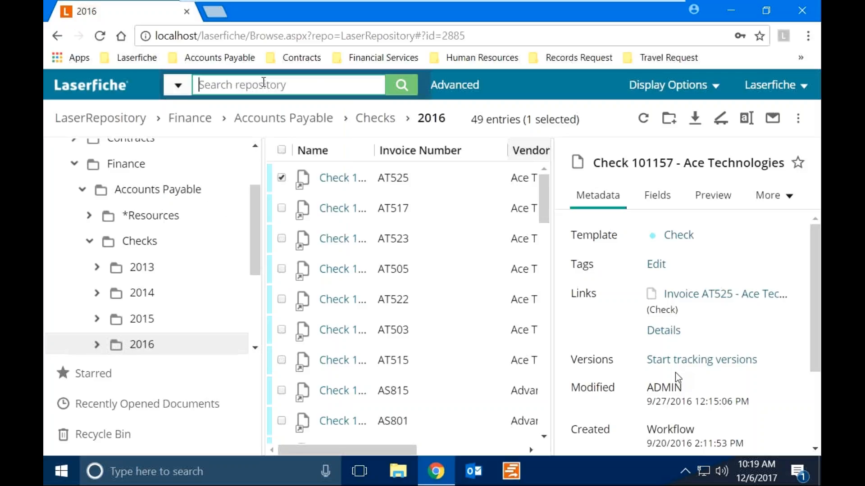
{"action": "type", "text": "hec"}
{"action": "key", "text": "ctrl+a"}
{"action": "type", "text": "checks"}
{"action": "key", "text": "Return"}
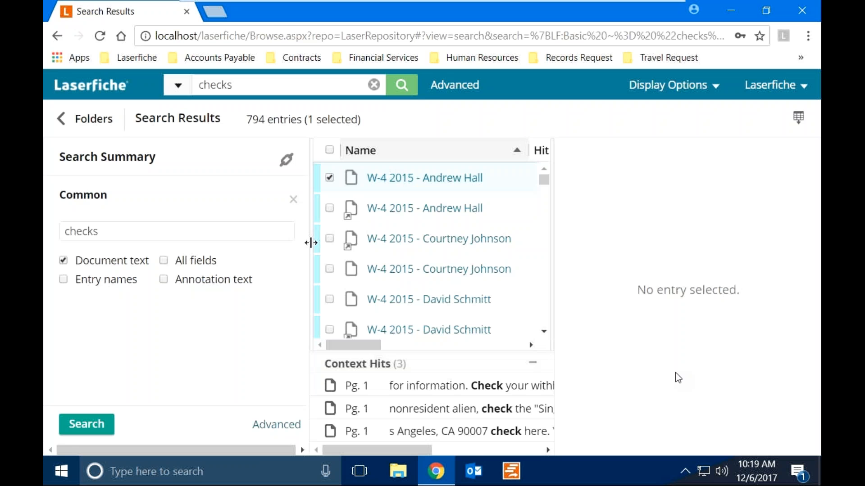
{"action": "left_click_drag", "start_coordinate": [309, 241], "coordinate": [251, 245]}
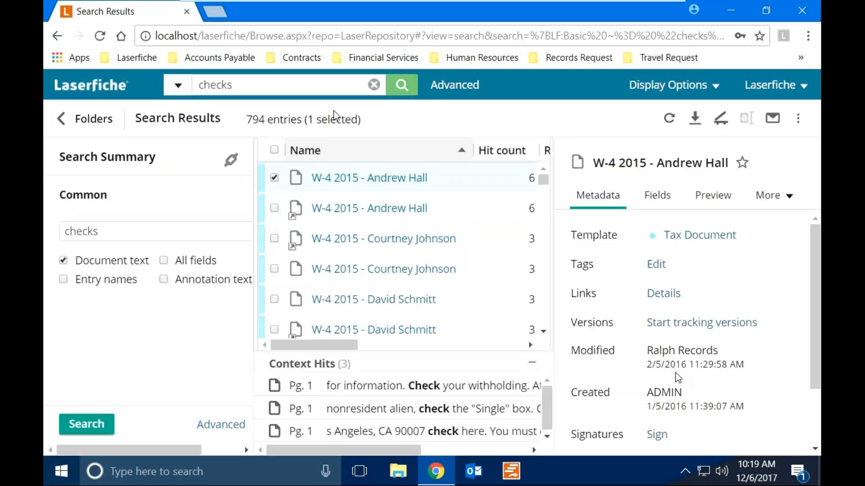
Set up an advanced search with a Field criterion on the Check template.
{"action": "left_click", "coordinate": [459, 87]}
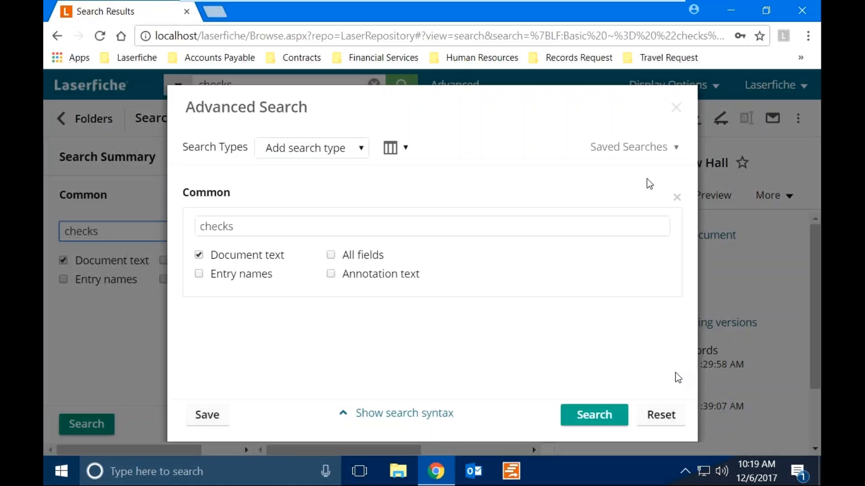
{"action": "left_click", "coordinate": [677, 198]}
{"action": "left_click", "coordinate": [328, 157]}
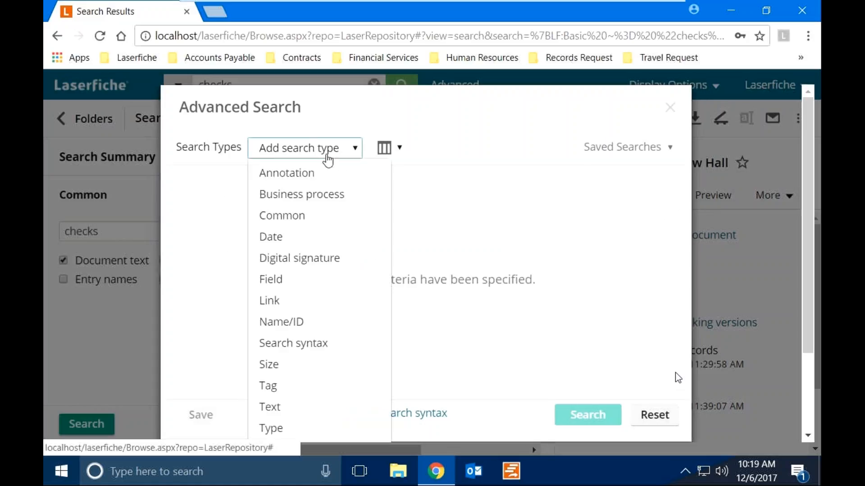
{"action": "scroll", "coordinate": [328, 160], "scroll_direction": "down", "scroll_amount": 2}
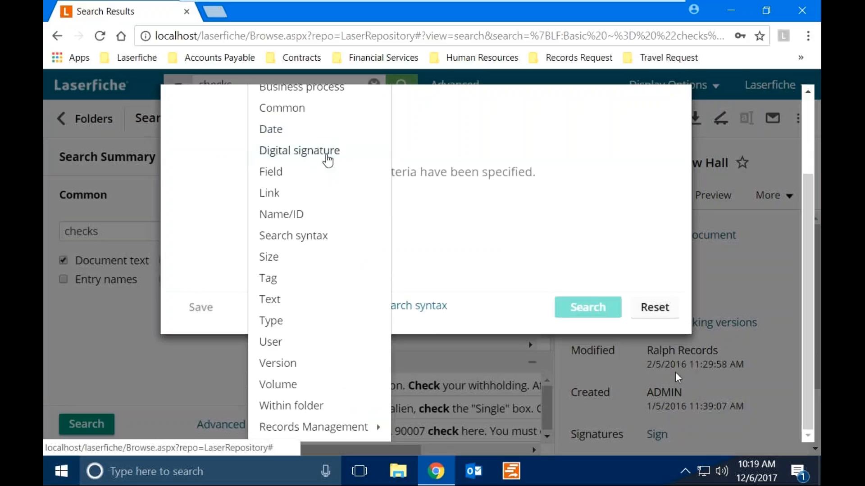
{"action": "scroll", "coordinate": [327, 160], "scroll_direction": "up", "scroll_amount": 2}
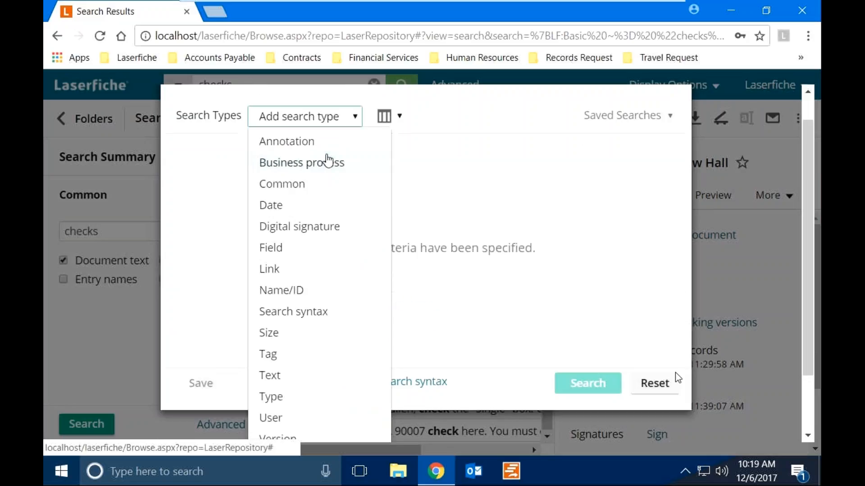
{"action": "left_click", "coordinate": [287, 247]}
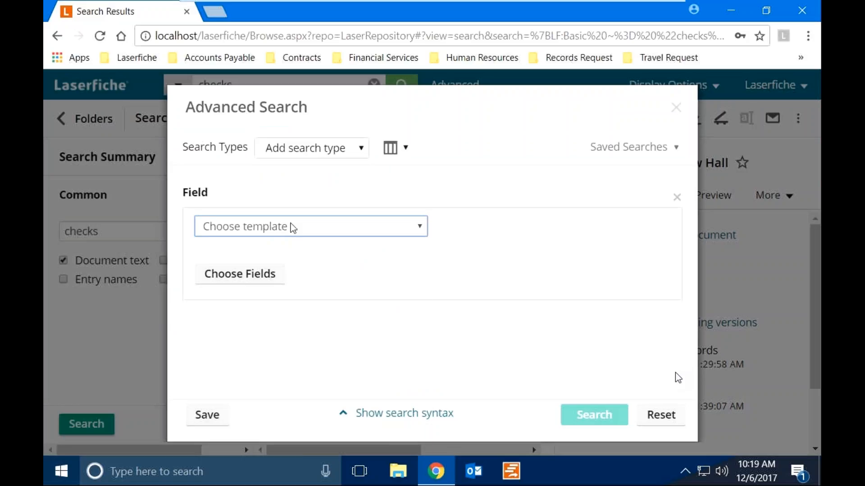
{"action": "left_click", "coordinate": [293, 228]}
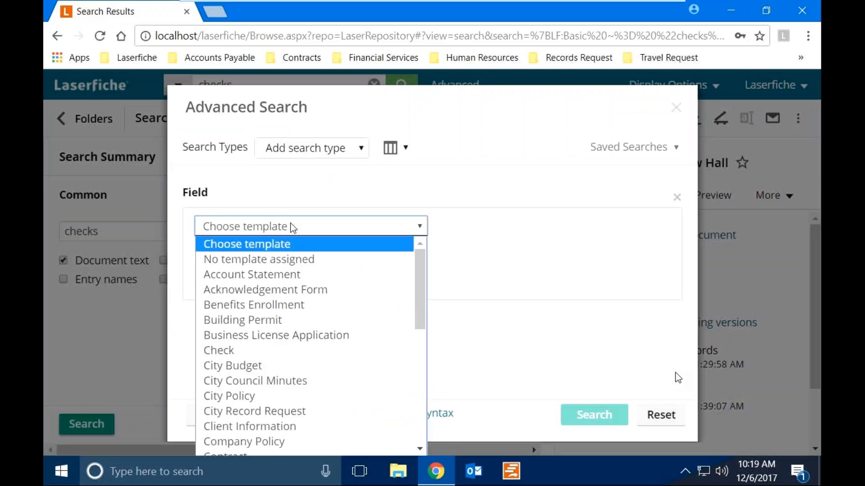
{"action": "left_click", "coordinate": [253, 350]}
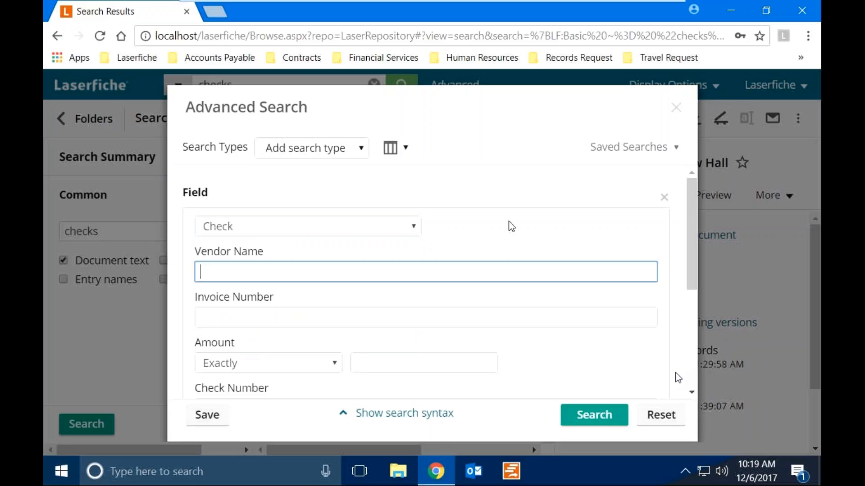
Enter Ace Technologies as the Vendor Name criterion.
{"action": "type", "text": "Ace TE"}
{"action": "key", "text": "BackSpace"}
{"action": "type", "text": "echnologi"}
{"action": "key", "text": "BackSpace"}
{"action": "key", "text": "BackSpace"}
{"action": "key", "text": "BackSpace"}
{"action": "type", "text": "ogies"}
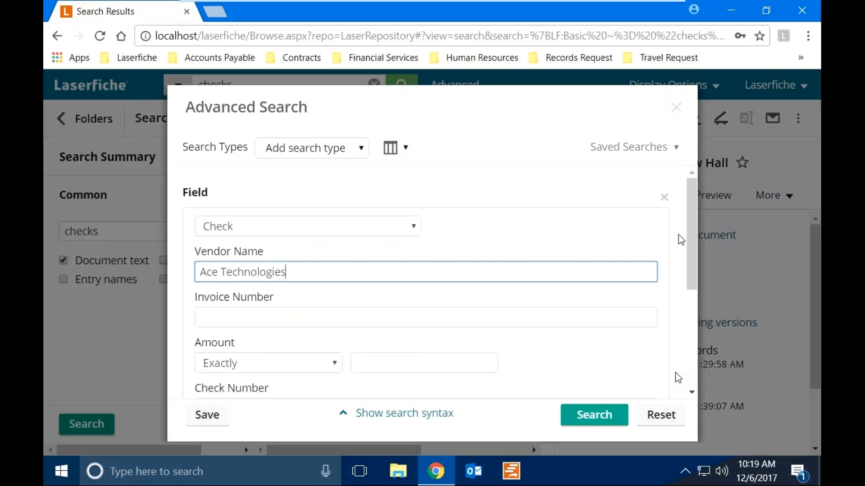
{"action": "left_click_drag", "start_coordinate": [694, 235], "coordinate": [698, 252]}
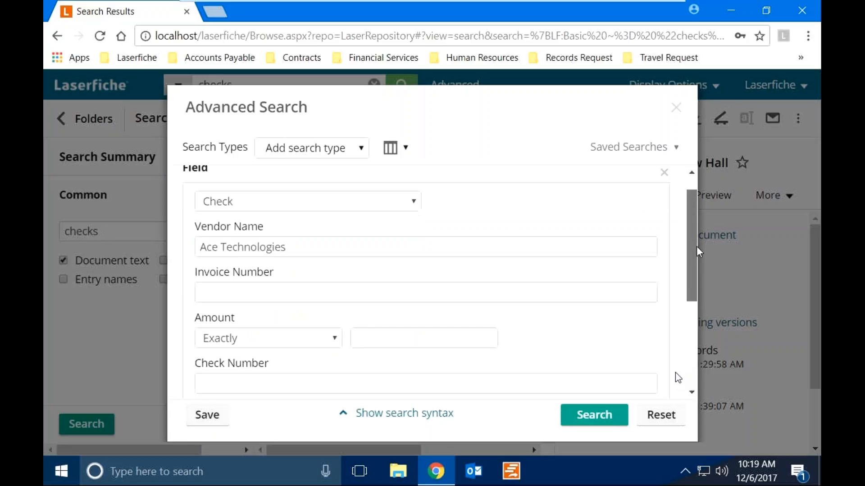
{"action": "scroll", "coordinate": [698, 254], "scroll_direction": "down", "scroll_amount": 4}
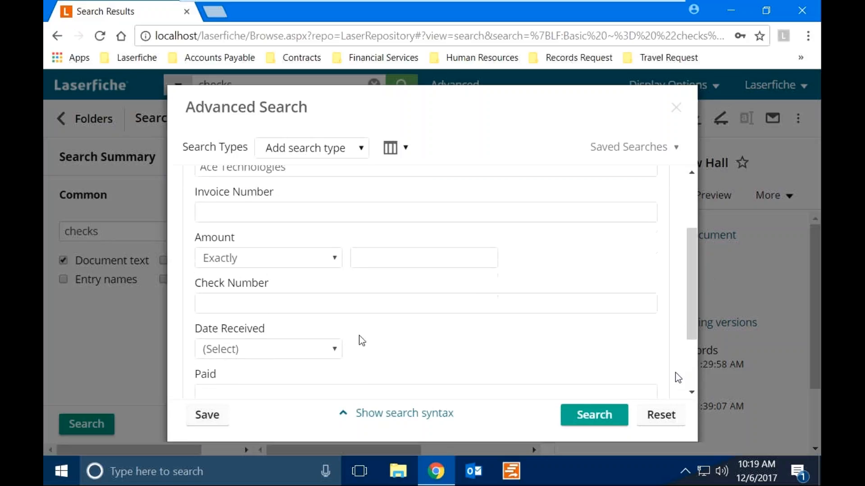
Require Amount more than 5000 and Paid Yes, then run the search.
{"action": "left_click", "coordinate": [279, 260]}
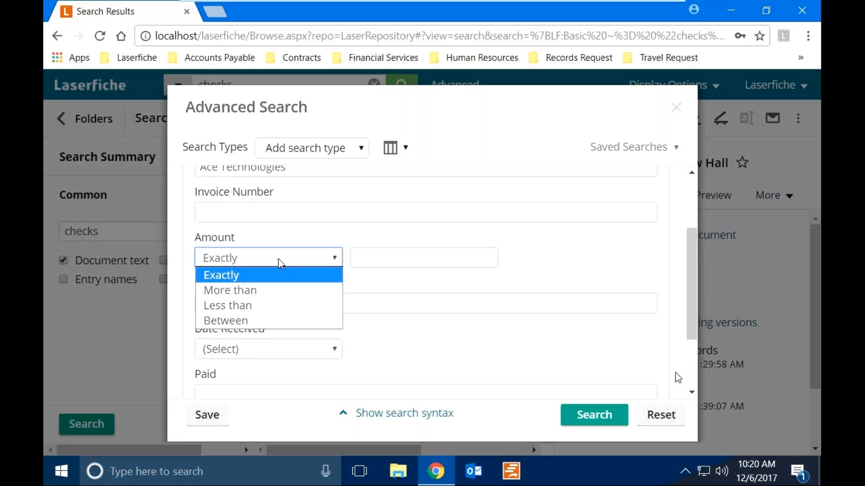
{"action": "left_click", "coordinate": [271, 294]}
{"action": "left_click", "coordinate": [371, 254]}
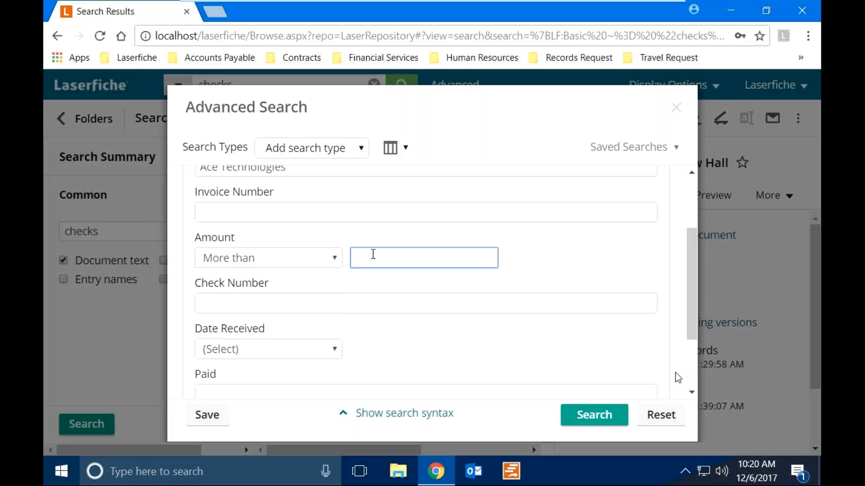
{"action": "type", "text": "5000"}
{"action": "left_click", "coordinate": [394, 287]}
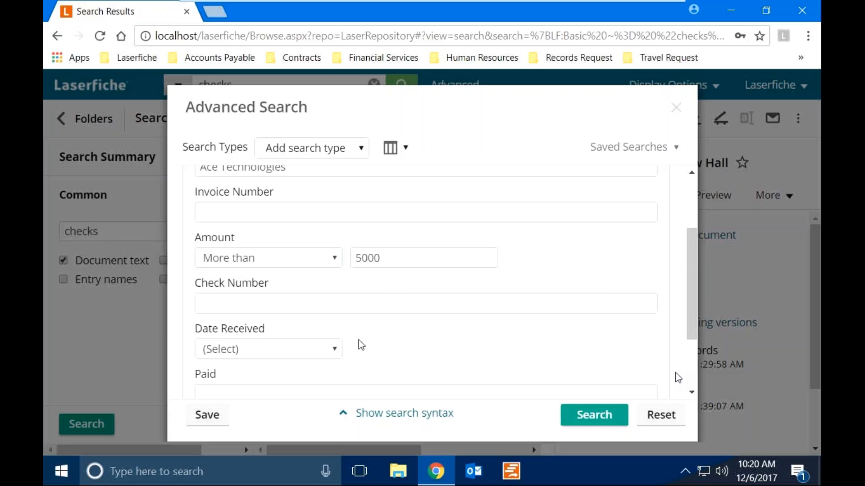
{"action": "scroll", "coordinate": [361, 345], "scroll_direction": "down", "scroll_amount": 2}
{"action": "left_click", "coordinate": [357, 317]}
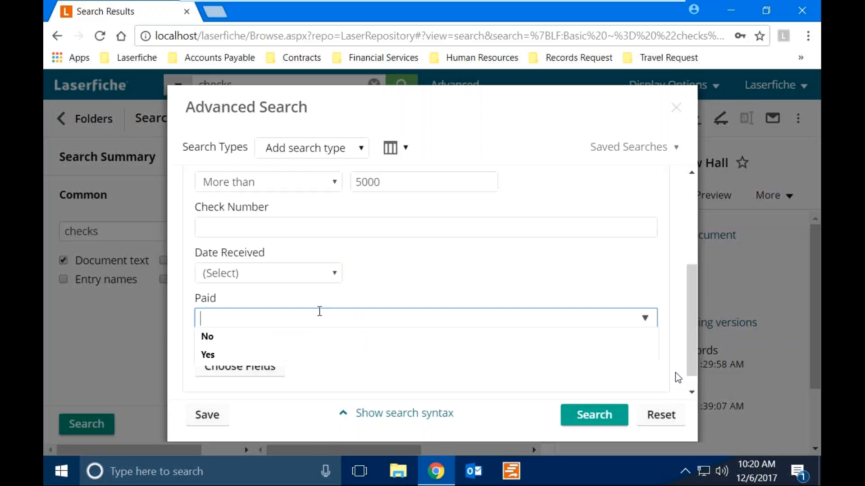
{"action": "left_click", "coordinate": [233, 358]}
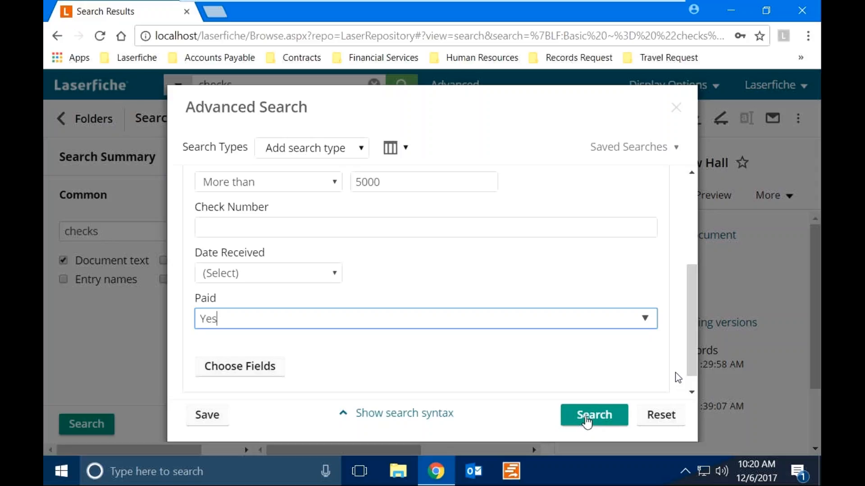
{"action": "left_click", "coordinate": [587, 421]}
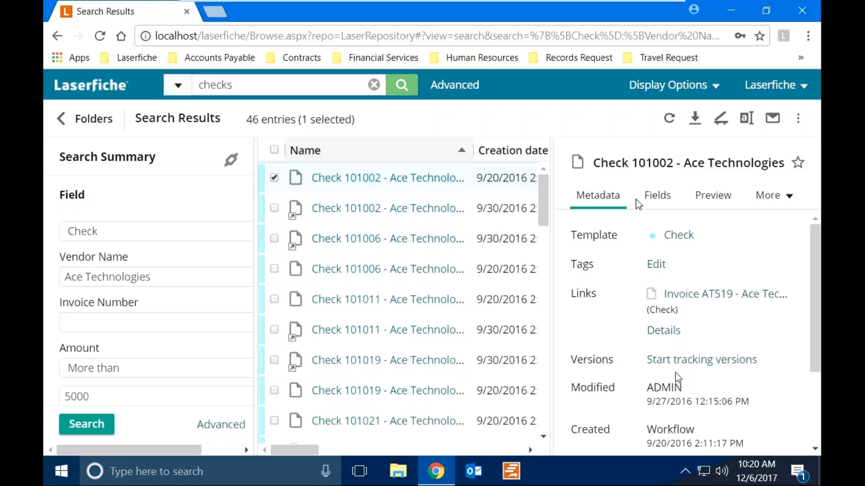
Review the field values of Check 101002, then reopen the Advanced Search criteria.
{"action": "left_click", "coordinate": [658, 198]}
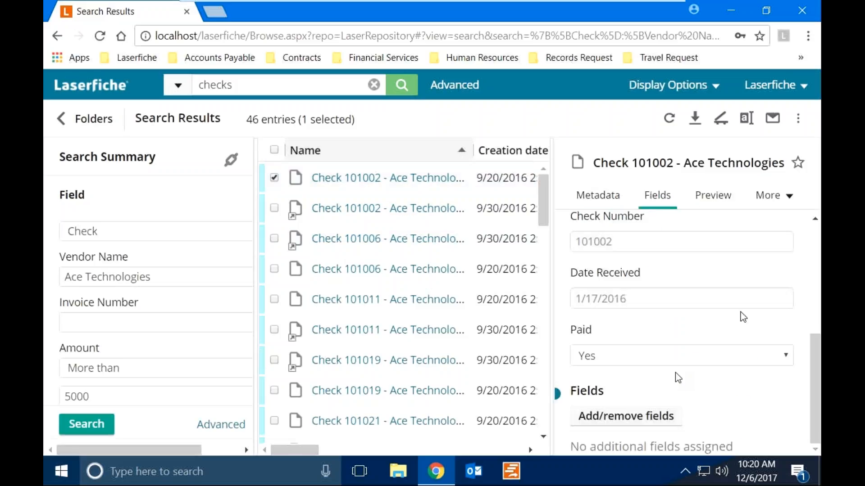
{"action": "left_click_drag", "start_coordinate": [812, 372], "coordinate": [803, 261]}
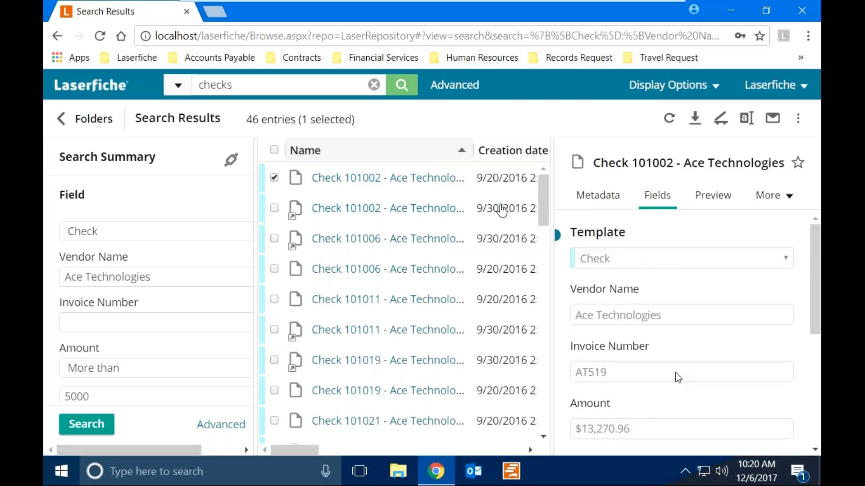
{"action": "left_click", "coordinate": [456, 85]}
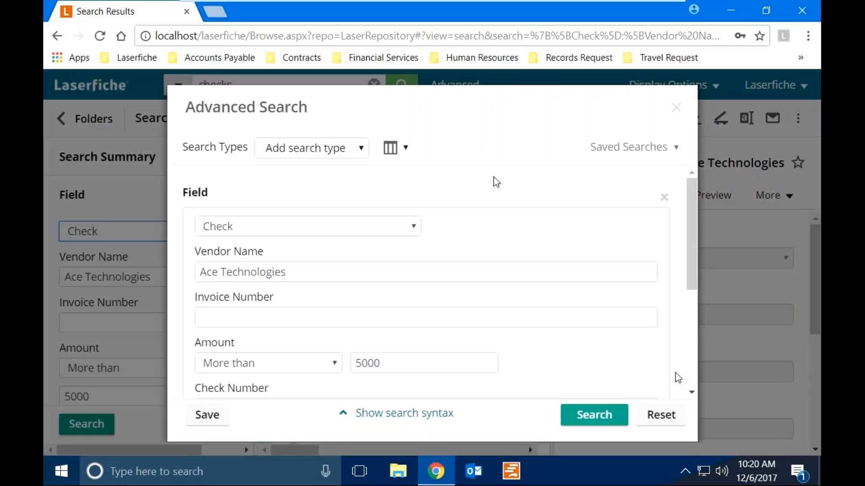
Add a Link criterion set to match All links and rerun the check search.
{"action": "left_click", "coordinate": [340, 154]}
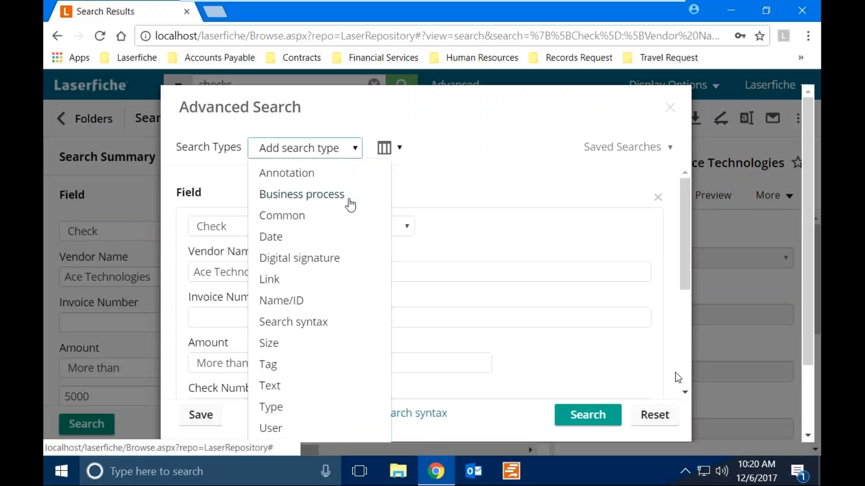
{"action": "left_click", "coordinate": [336, 280]}
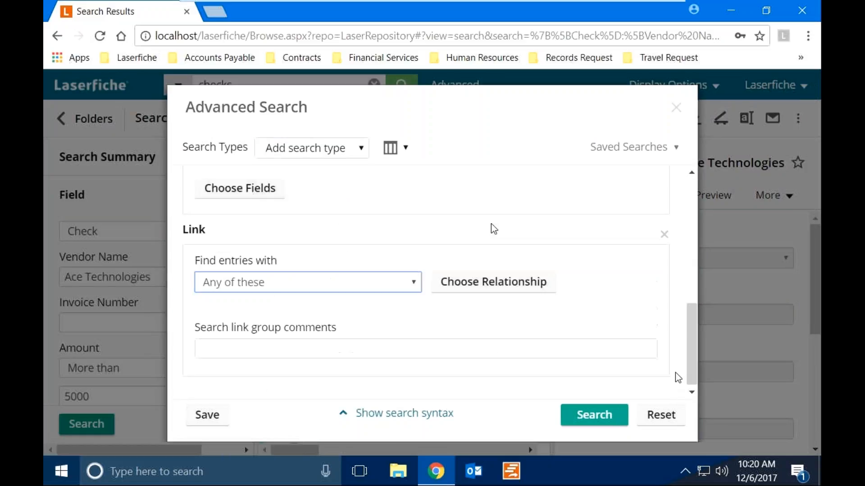
{"action": "left_click", "coordinate": [345, 288]}
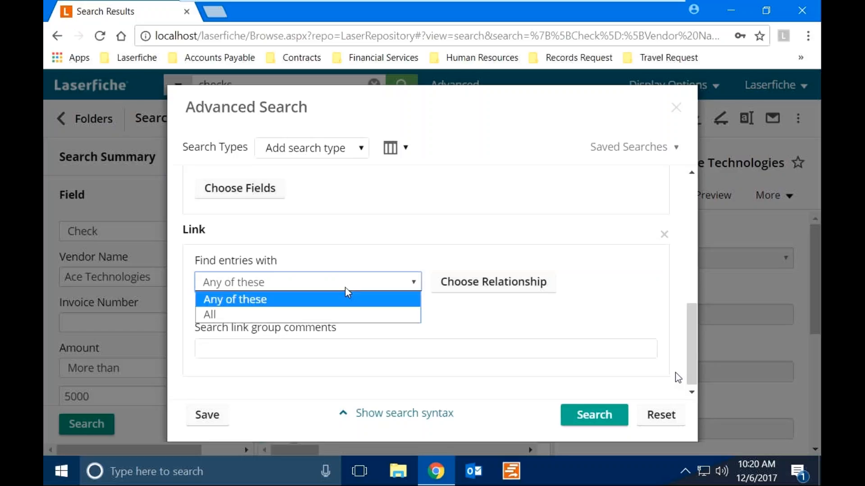
{"action": "left_click", "coordinate": [283, 315]}
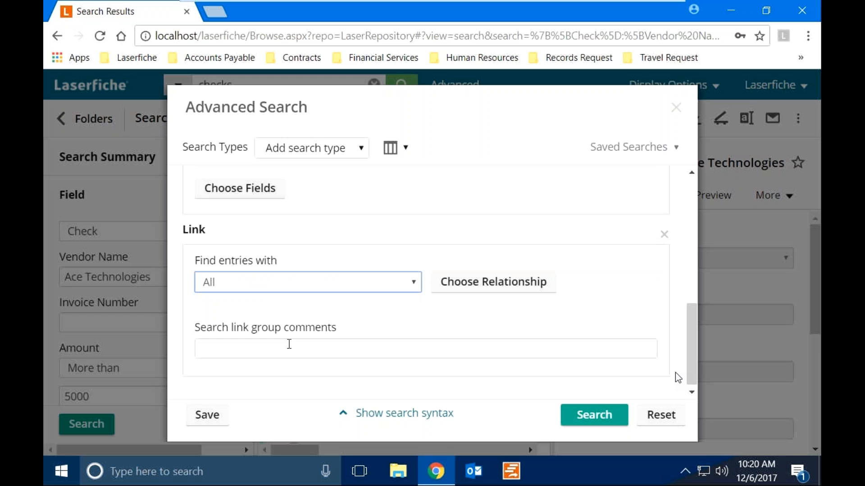
{"action": "left_click", "coordinate": [600, 422]}
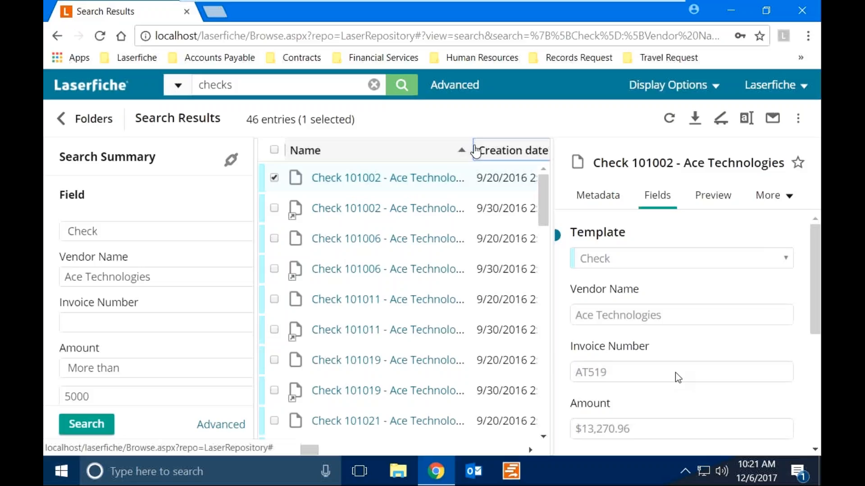
Resize the Name and Last modified columns and results pane, then sort by Name ascending.
{"action": "left_click_drag", "start_coordinate": [473, 149], "coordinate": [342, 163]}
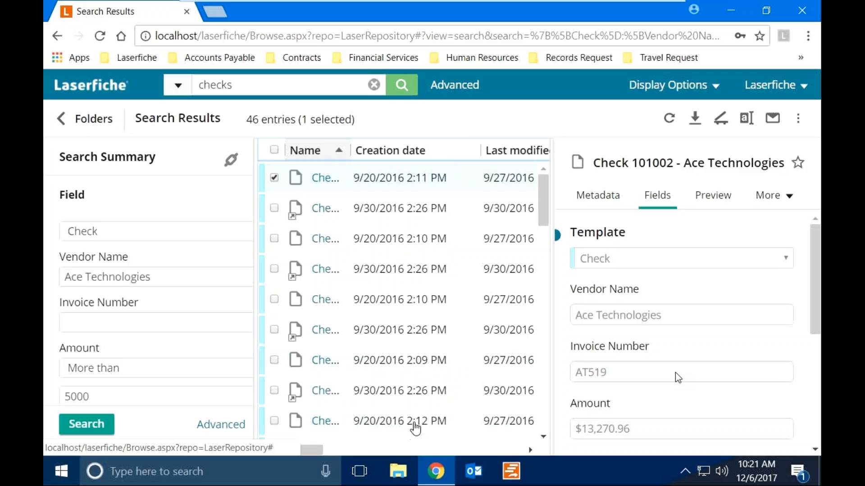
{"action": "left_click_drag", "start_coordinate": [552, 289], "coordinate": [651, 264]}
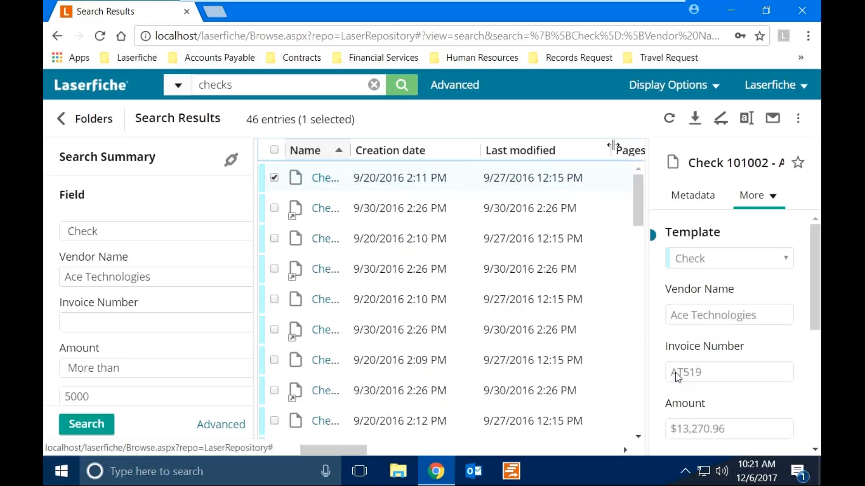
{"action": "left_click", "coordinate": [589, 158]}
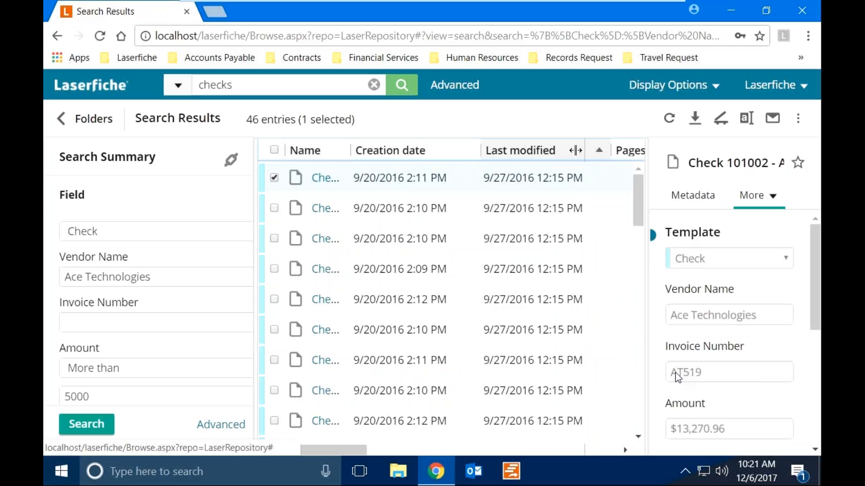
{"action": "left_click_drag", "start_coordinate": [610, 151], "coordinate": [565, 153]}
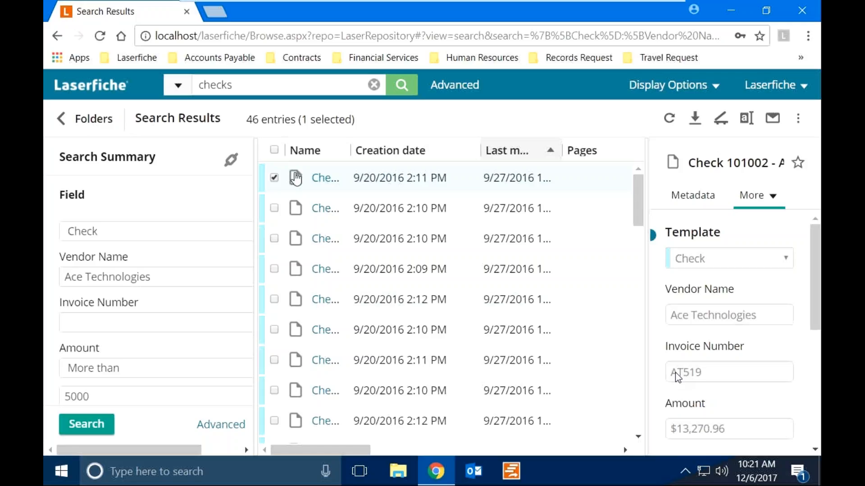
{"action": "left_click", "coordinate": [309, 152]}
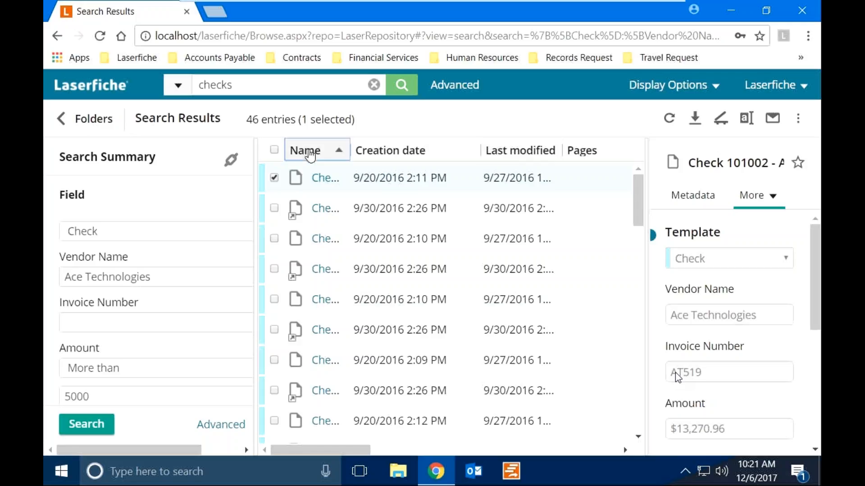
{"action": "left_click", "coordinate": [309, 153]}
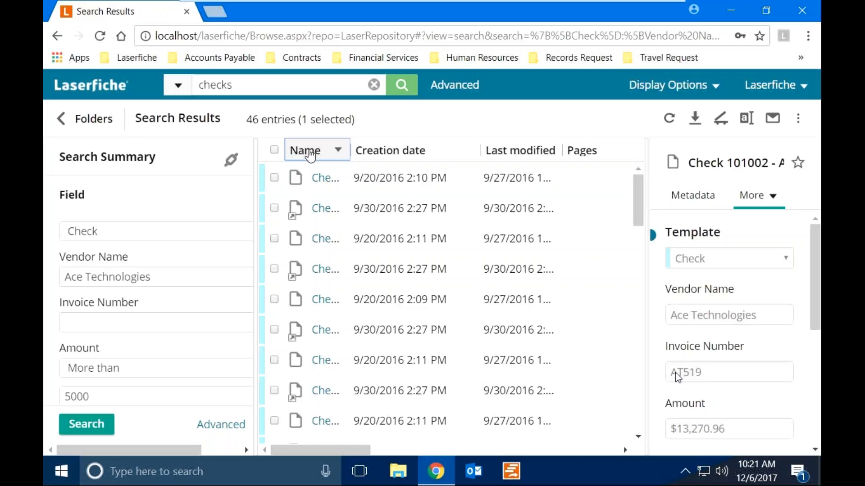
{"action": "left_click", "coordinate": [310, 155]}
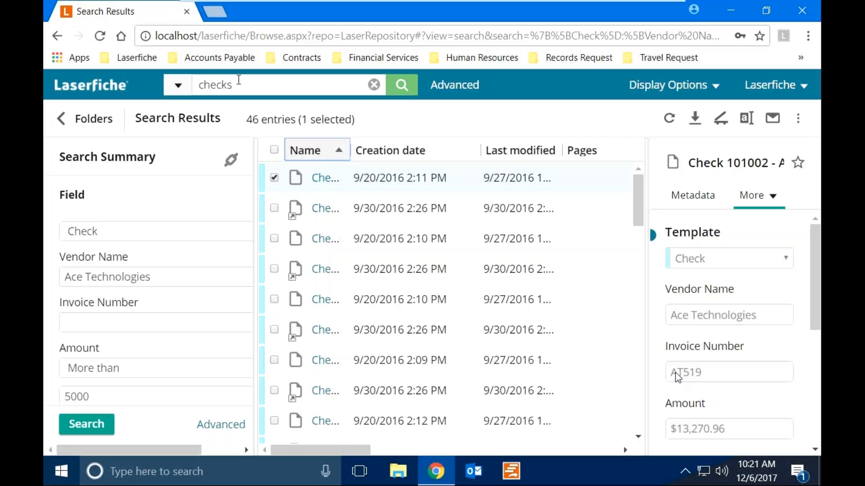
Open the Purchase Order request form from the Accounts Payable bookmarks.
{"action": "left_click", "coordinate": [219, 65]}
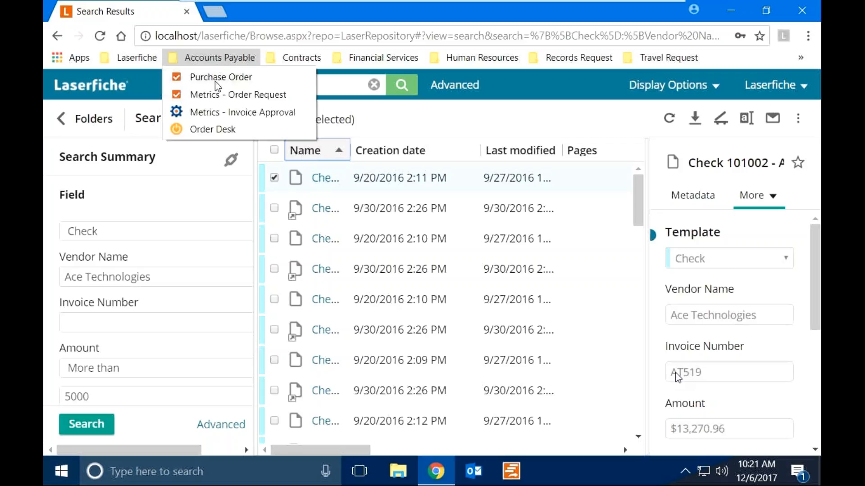
{"action": "left_click", "coordinate": [216, 81]}
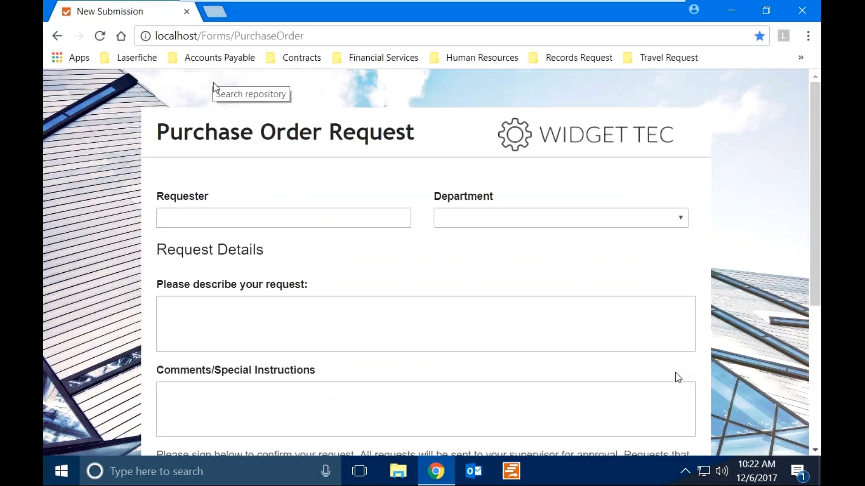
Enter the requester's full name and set the department to Sales.
{"action": "left_click", "coordinate": [203, 223]}
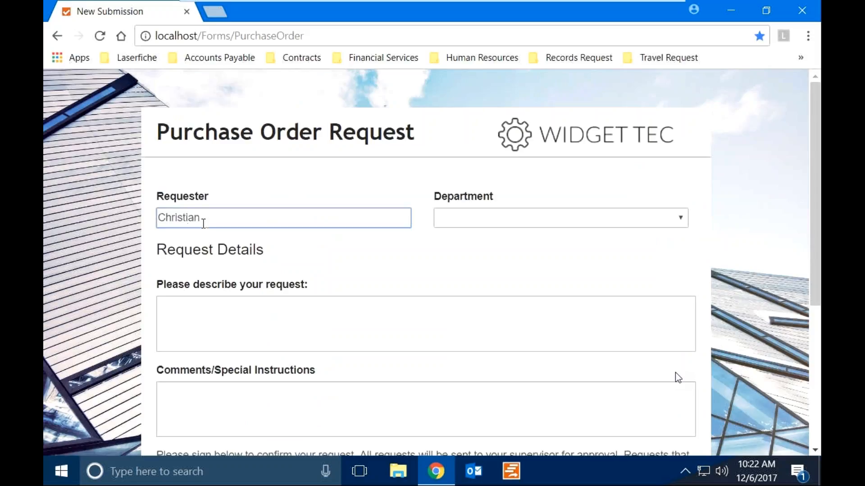
{"action": "left_click", "coordinate": [522, 218]}
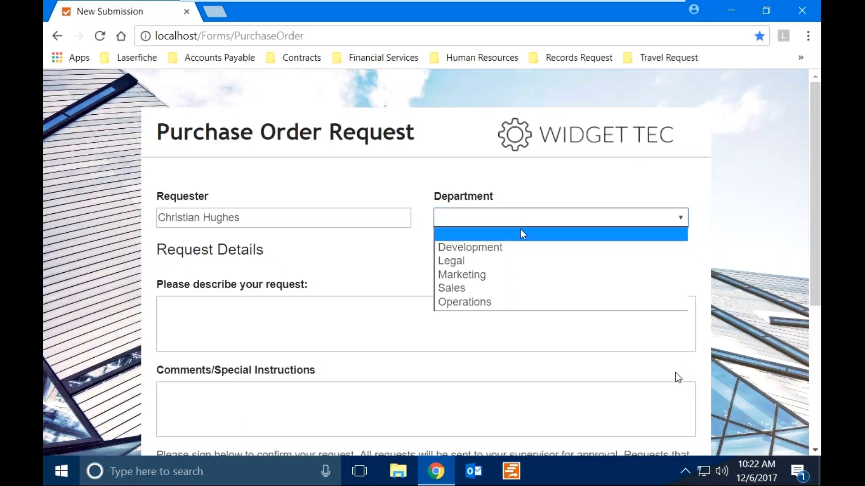
{"action": "left_click", "coordinate": [464, 288]}
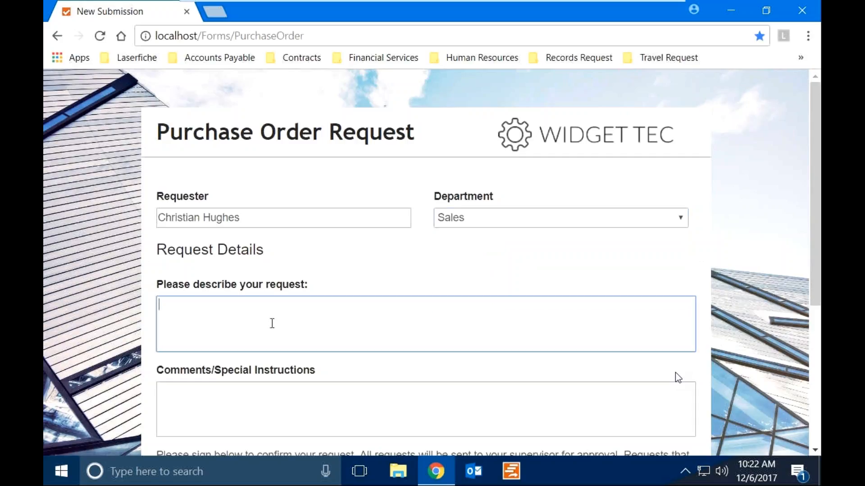
Describe the request as 'Need a new office chair for the sales team' and comment 'Extra lumbar support'.
{"action": "type", "text": "Needed"}
{"action": "key", "text": "BackSpace"}
{"action": "key", "text": "BackSpace"}
{"action": "key", "text": "BackSpace"}
{"action": "type", "text": "a new office"}
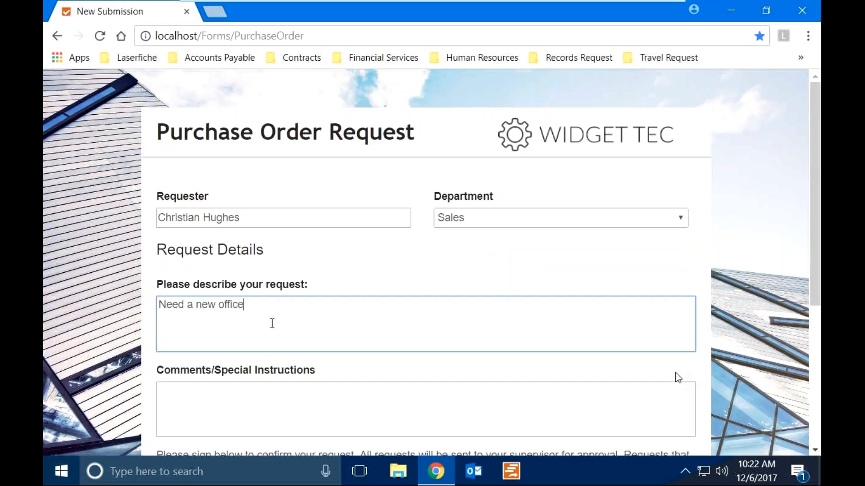
{"action": "type", "text": " chair for the sales"}
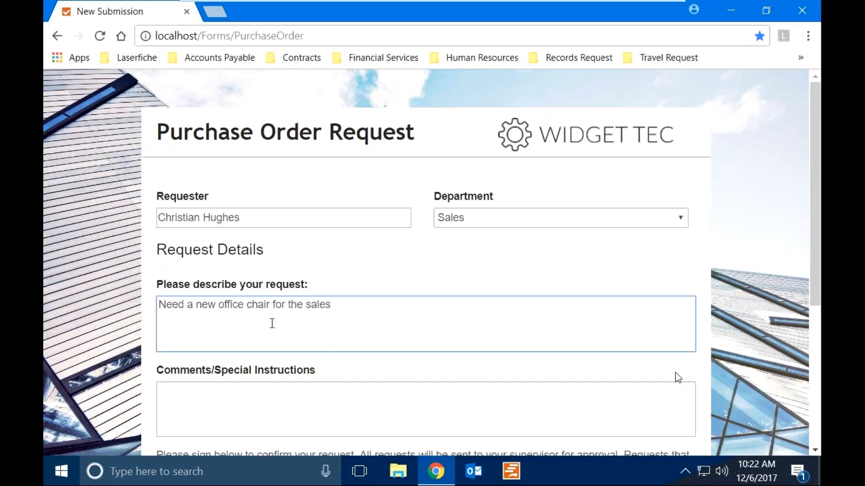
{"action": "type", "text": " team"}
{"action": "scroll", "coordinate": [272, 324], "scroll_direction": "down", "scroll_amount": 3}
{"action": "left_click", "coordinate": [255, 255]}
{"action": "type", "text": "Extra"}
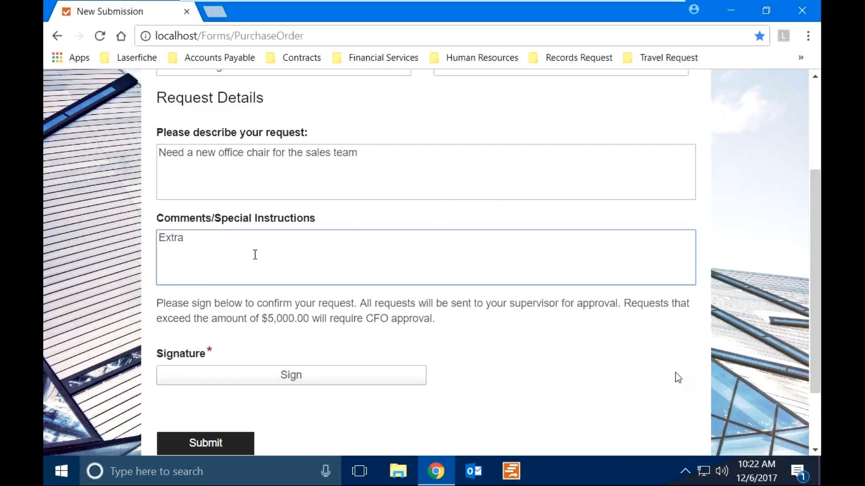
{"action": "type", "text": " lumbar support"}
Sign the request with the requester's typed initials and submit it.
{"action": "left_click", "coordinate": [254, 373]}
{"action": "left_click", "coordinate": [278, 205]}
{"action": "type", "text": "CH"}
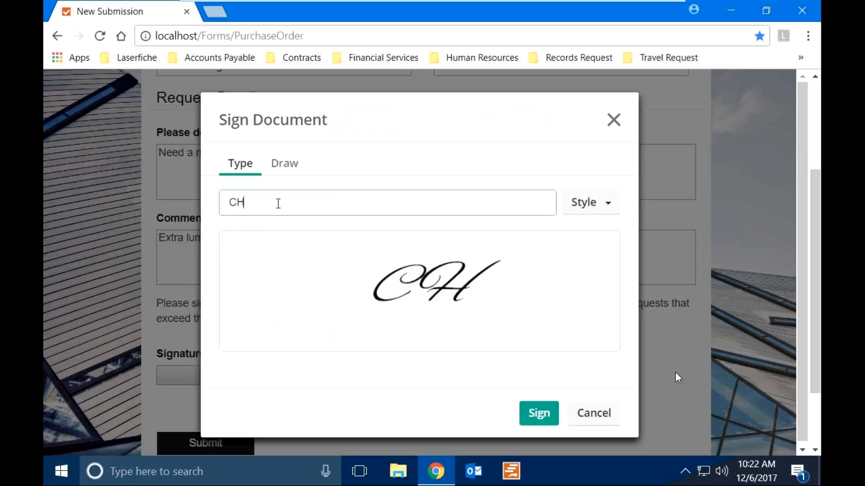
{"action": "left_click", "coordinate": [532, 413]}
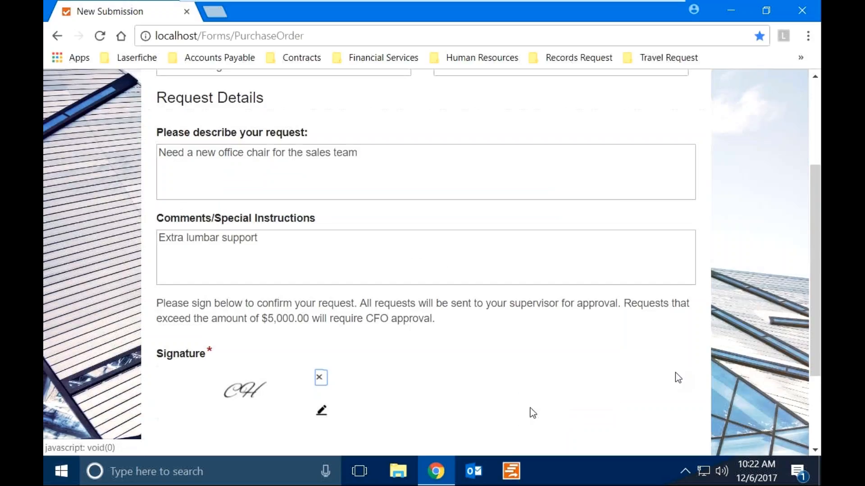
{"action": "scroll", "coordinate": [533, 413], "scroll_direction": "down", "scroll_amount": 3}
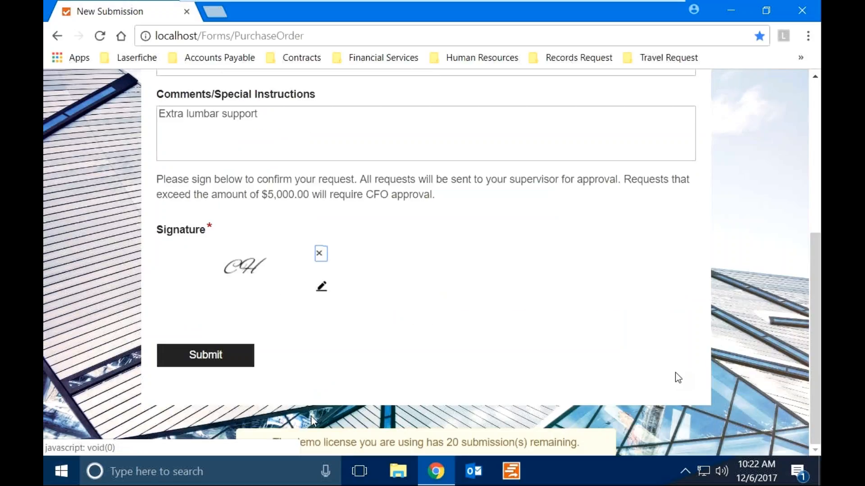
{"action": "left_click", "coordinate": [231, 356]}
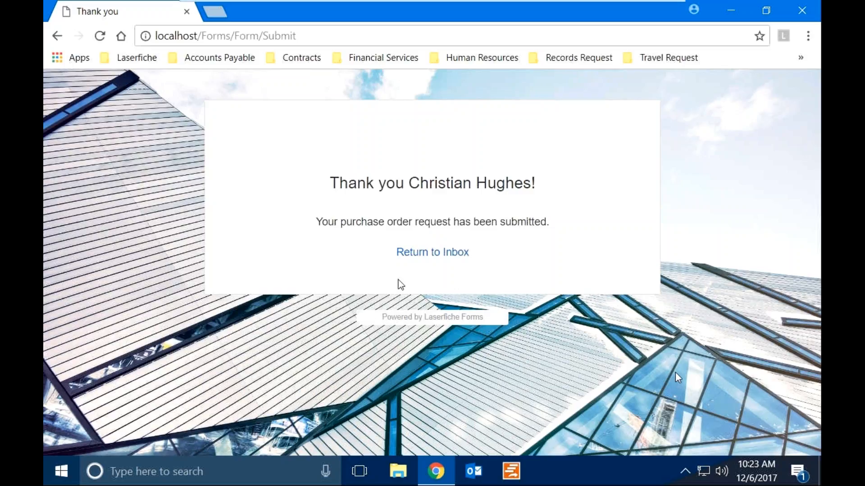
Return to the Forms inbox, sign in, close the thank-you tab, and dismiss the time-zone notice.
{"action": "left_click", "coordinate": [421, 253]}
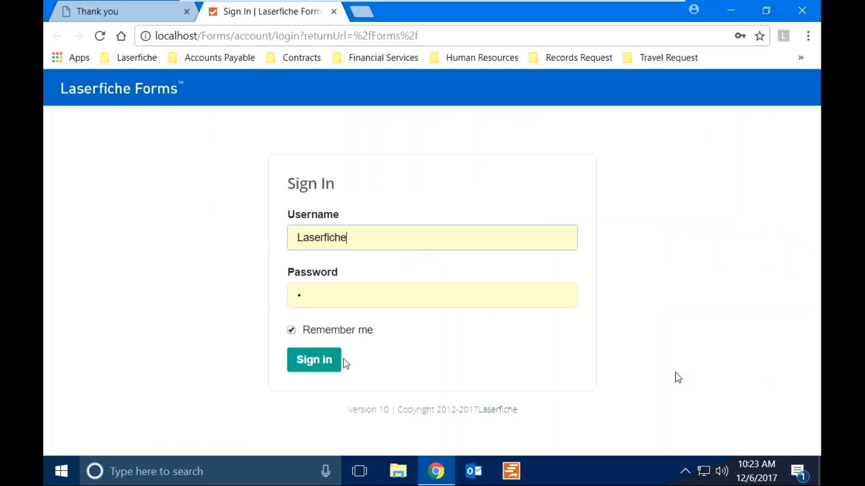
{"action": "left_click", "coordinate": [331, 364]}
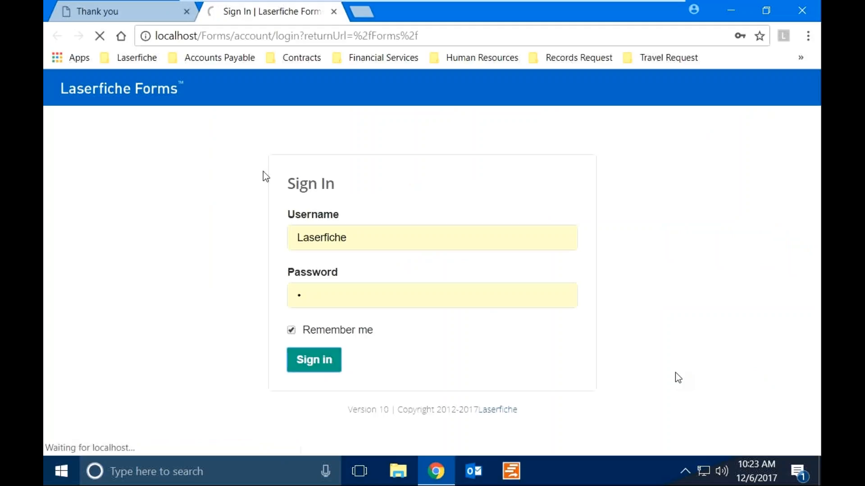
{"action": "left_click", "coordinate": [186, 12]}
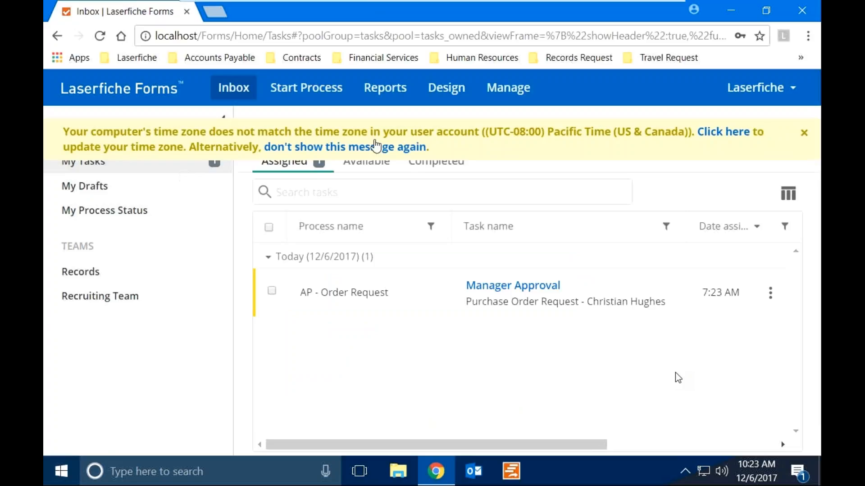
{"action": "left_click", "coordinate": [802, 135]}
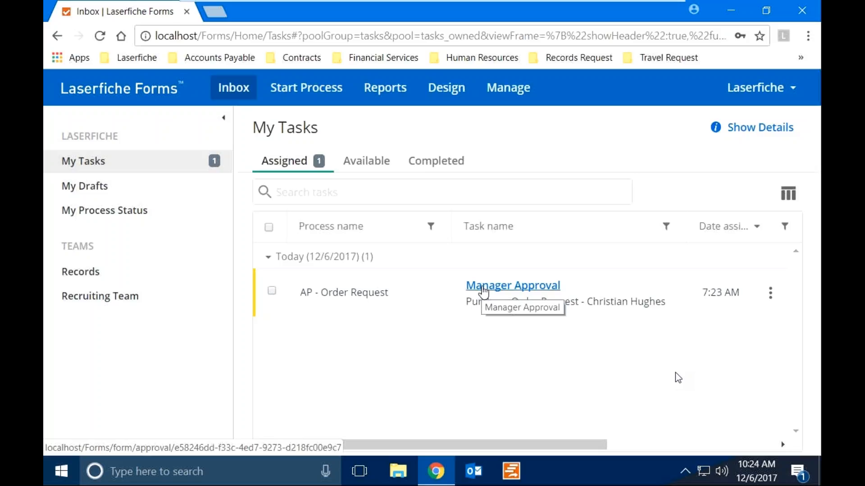
Open the Manager Approval task full-screen and scroll to its signature area.
{"action": "left_click", "coordinate": [483, 288]}
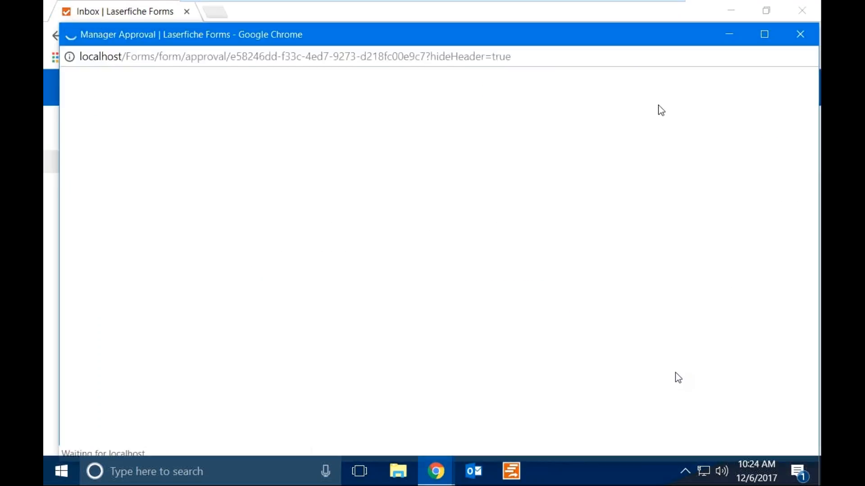
{"action": "left_click", "coordinate": [764, 35]}
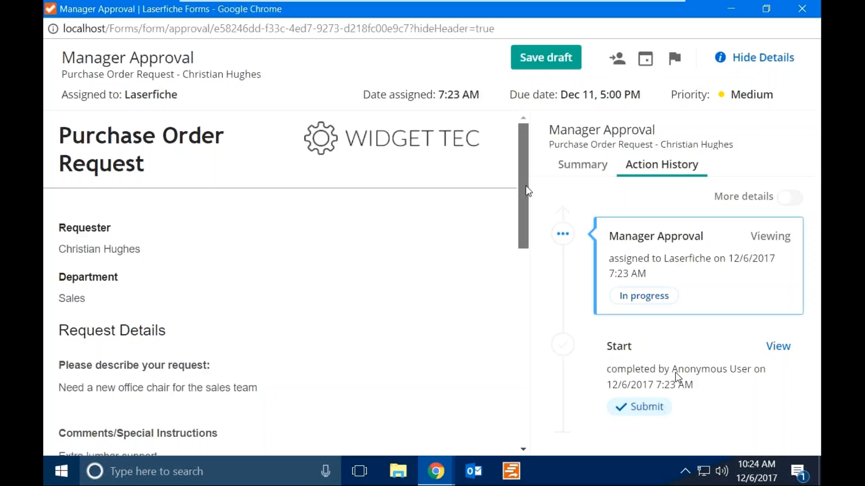
{"action": "left_click_drag", "start_coordinate": [528, 191], "coordinate": [508, 324]}
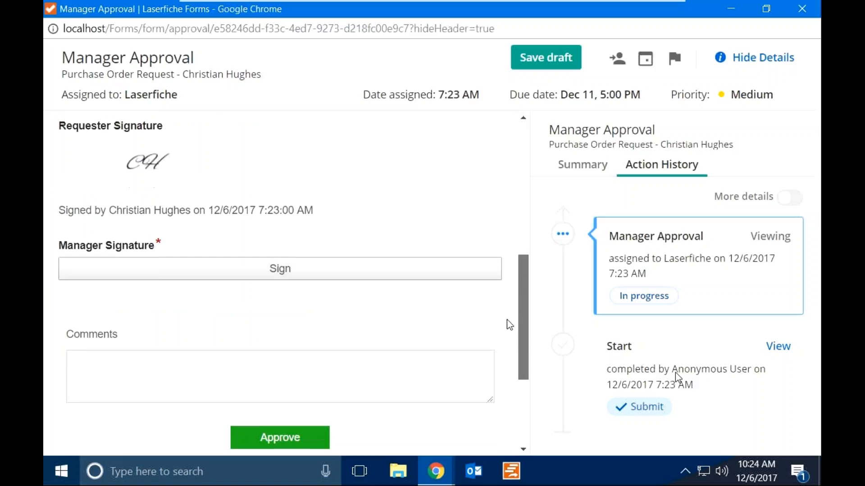
Sign with the manager's typed initials and approve the purchase order request.
{"action": "left_click", "coordinate": [417, 268]}
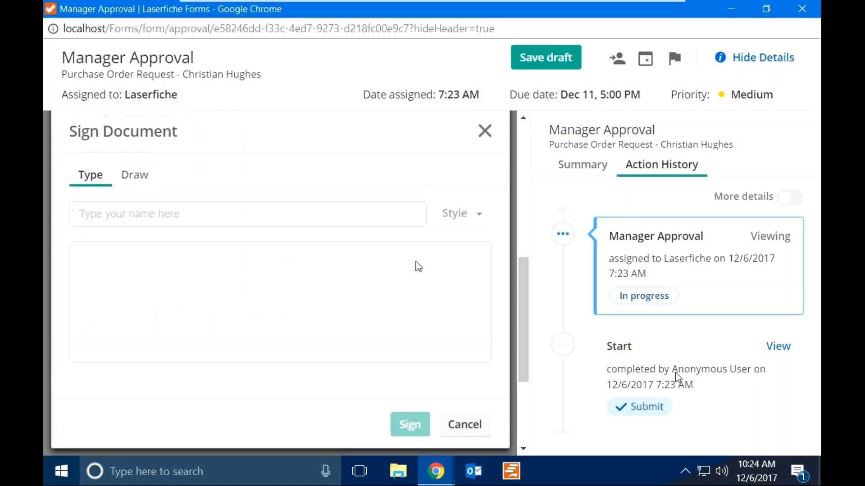
{"action": "left_click", "coordinate": [370, 218]}
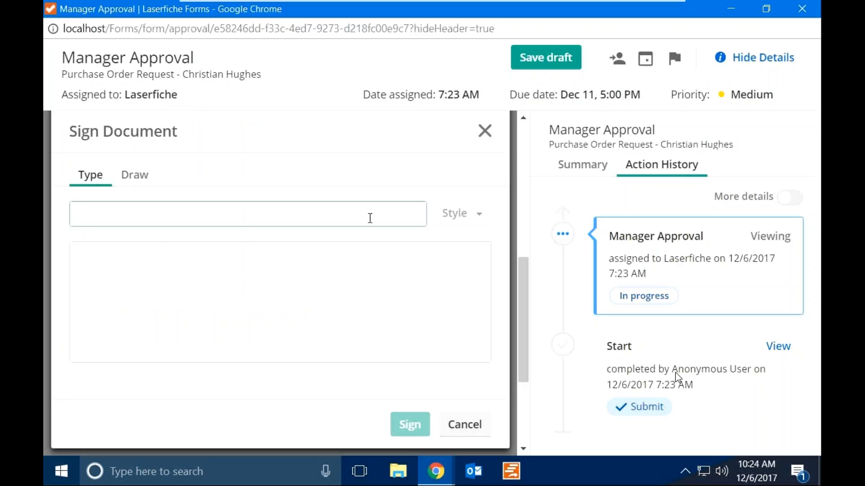
{"action": "type", "text": "ch"}
{"action": "key", "text": "BackSpace"}
{"action": "key", "text": "BackSpace"}
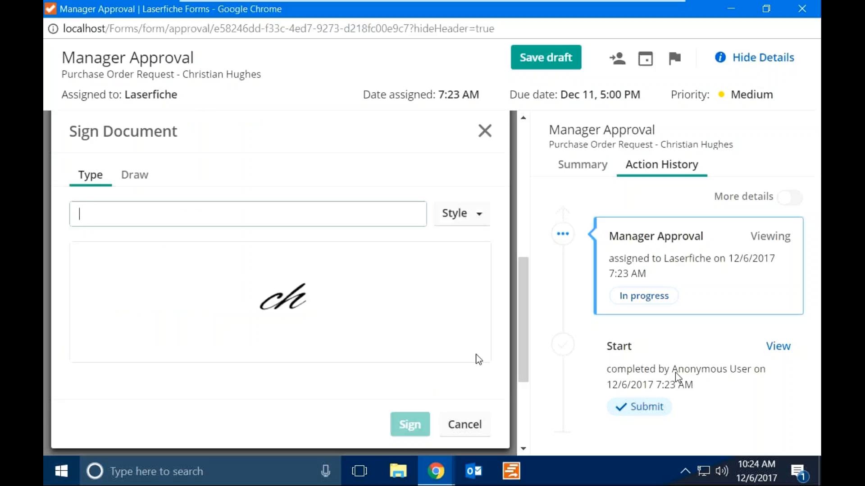
{"action": "type", "text": "CH"}
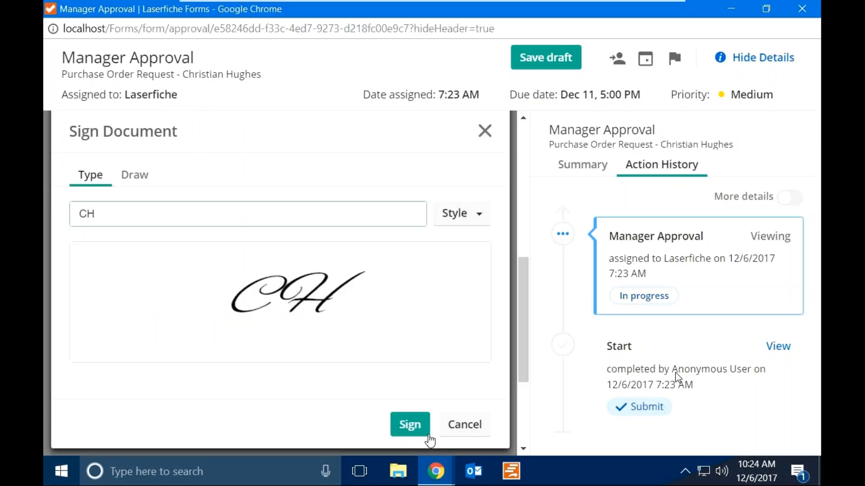
{"action": "left_click", "coordinate": [429, 435]}
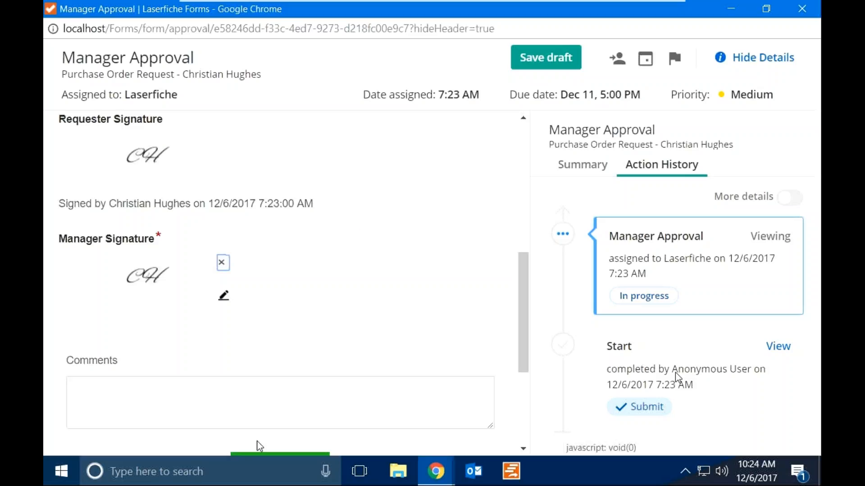
{"action": "left_click", "coordinate": [268, 454]}
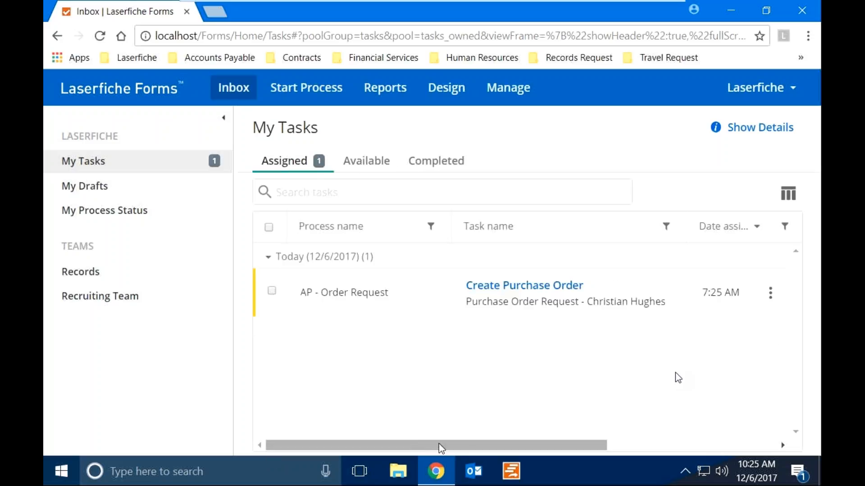
In Outlook, read the PO Approval and Create PO WT696 emails, then open the WT696 task in Forms.
{"action": "left_click", "coordinate": [479, 469]}
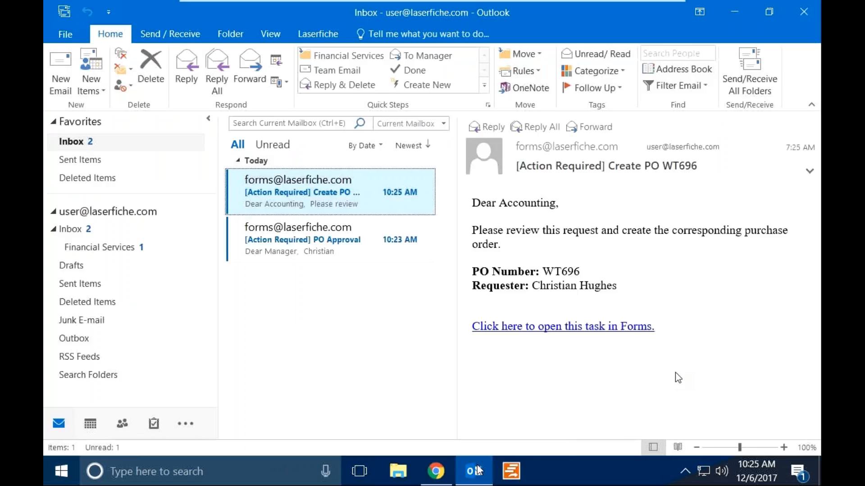
{"action": "left_click", "coordinate": [294, 251]}
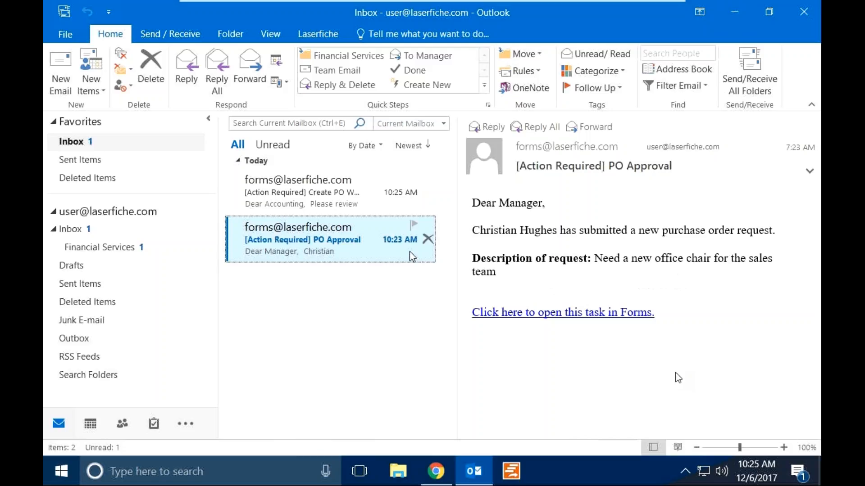
{"action": "left_click", "coordinate": [338, 208]}
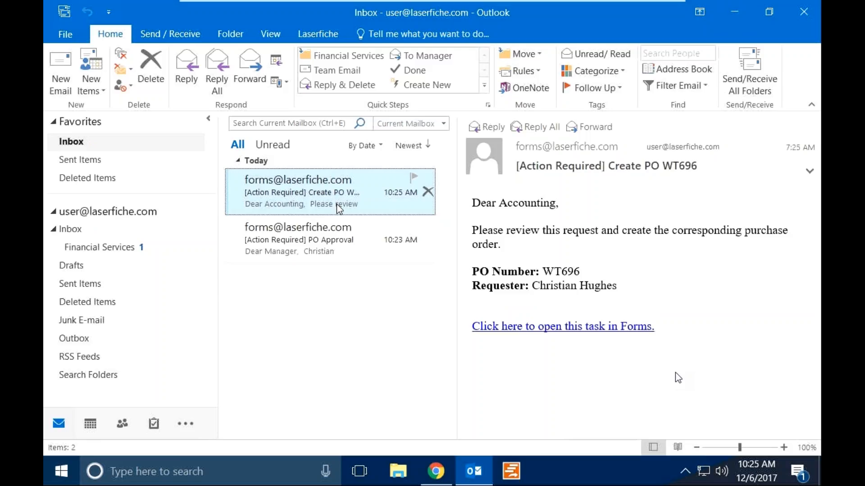
{"action": "left_click", "coordinate": [519, 329]}
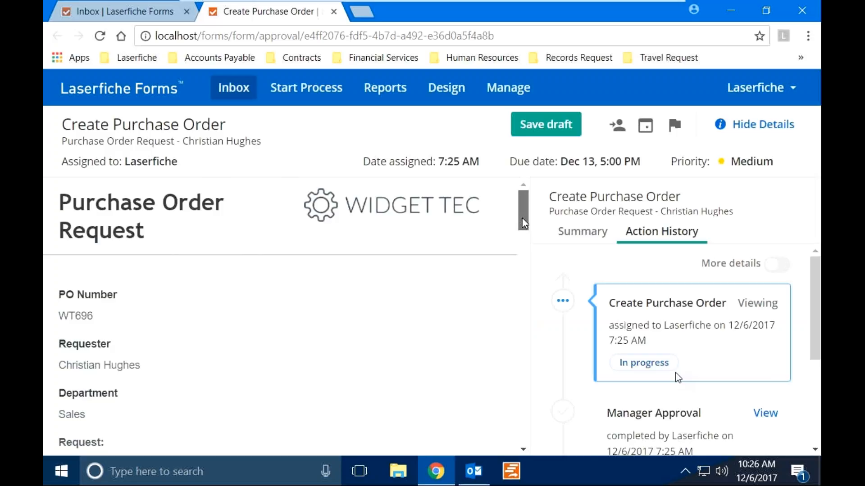
Choose Ace Technologies as supplier, auto-filling Net 30 terms, phone and address.
{"action": "left_click_drag", "start_coordinate": [524, 223], "coordinate": [531, 268]}
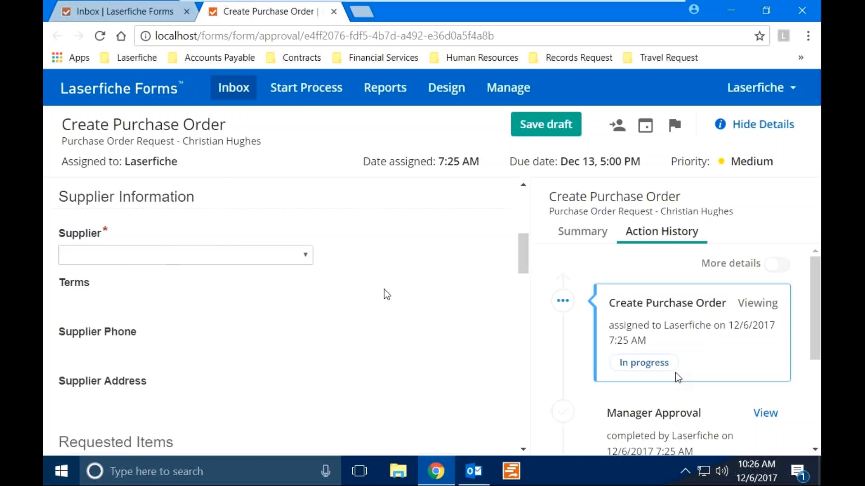
{"action": "left_click", "coordinate": [295, 265]}
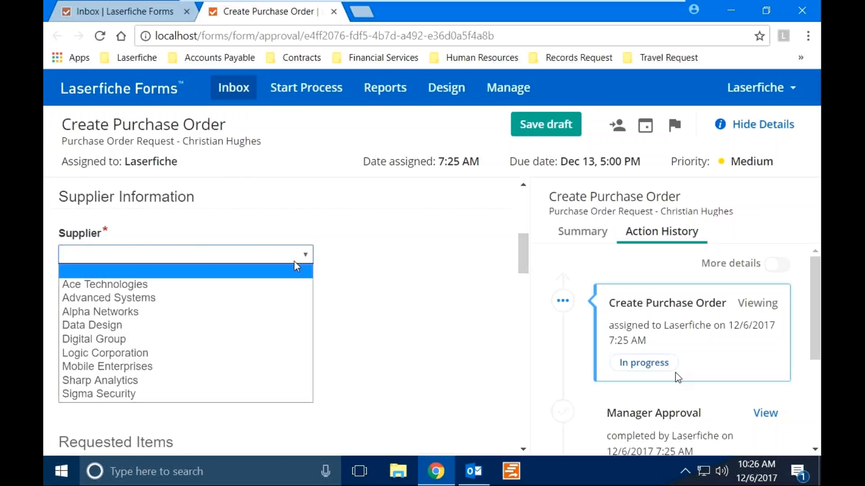
{"action": "left_click", "coordinate": [256, 285]}
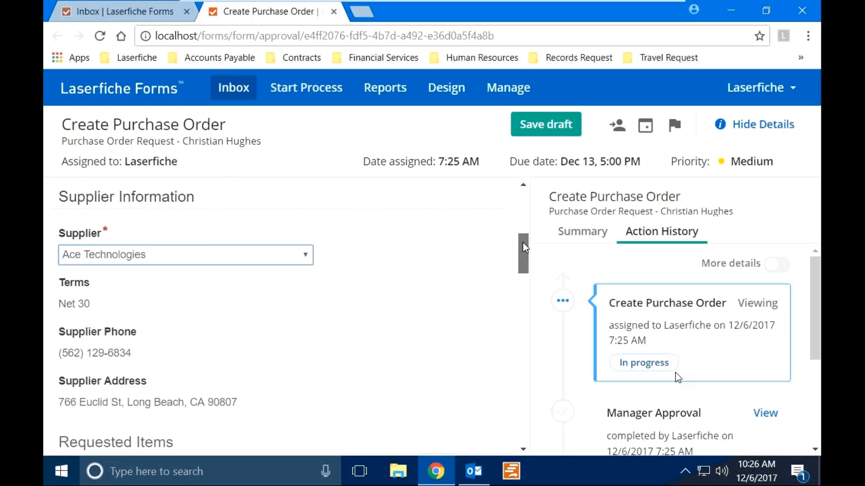
{"action": "left_click_drag", "start_coordinate": [523, 243], "coordinate": [529, 284]}
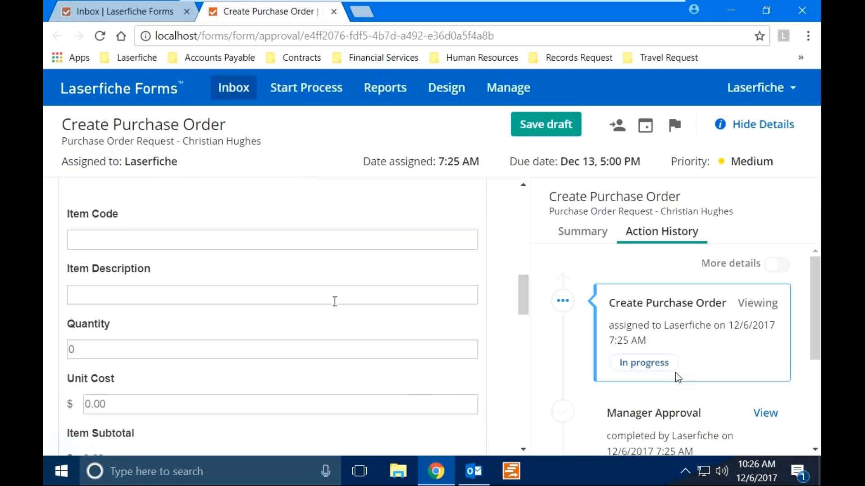
Enter the line item 'Office Chair' with a quantity of 5.
{"action": "left_click", "coordinate": [222, 298]}
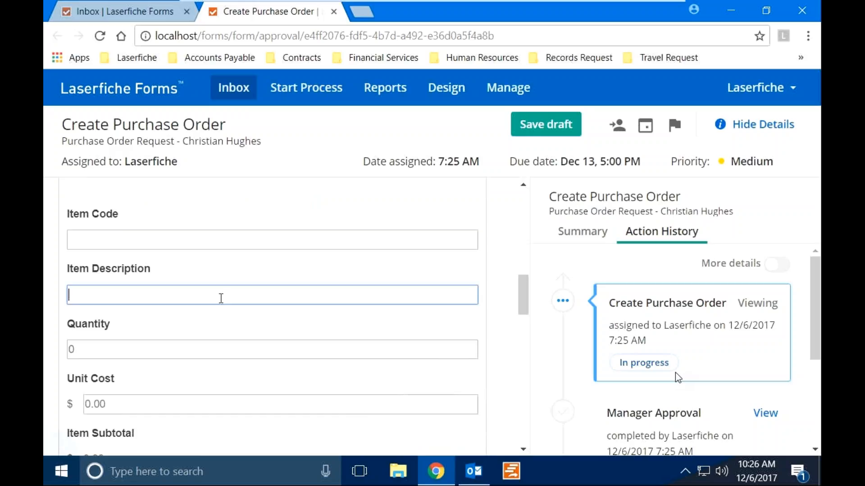
{"action": "type", "text": "Office Chair"}
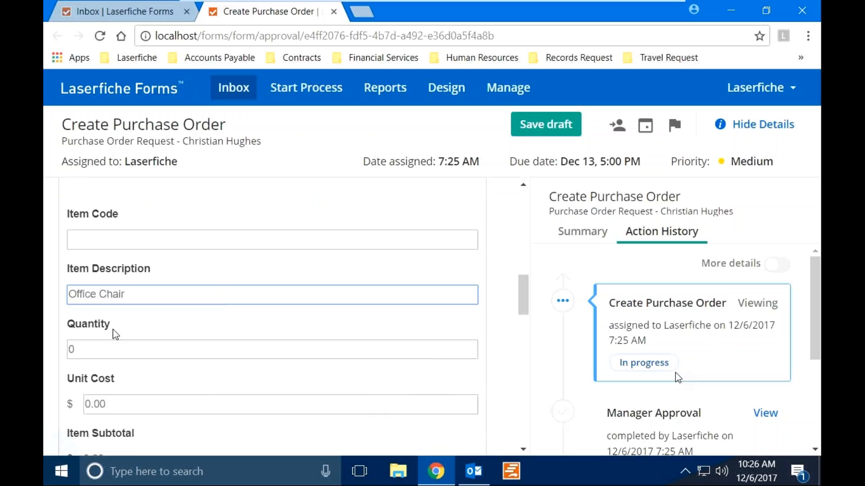
{"action": "left_click", "coordinate": [90, 345]}
{"action": "key", "text": "BackSpace"}
{"action": "type", "text": "5"}
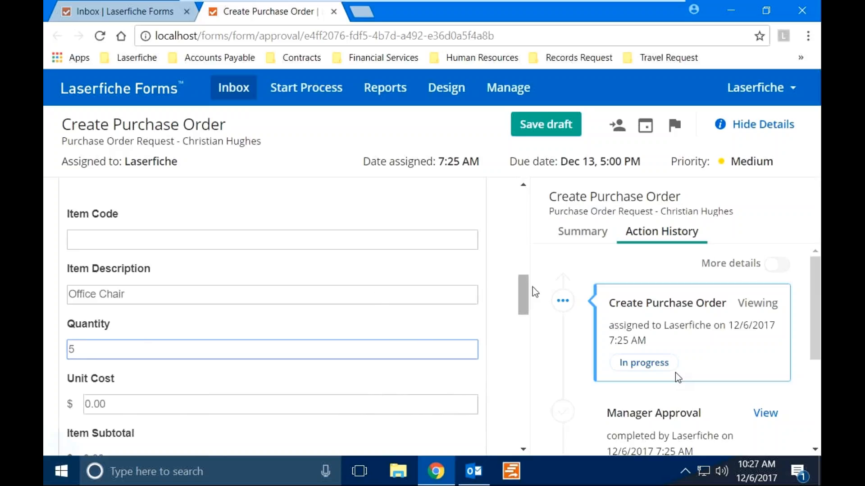
{"action": "left_click_drag", "start_coordinate": [527, 293], "coordinate": [530, 320]}
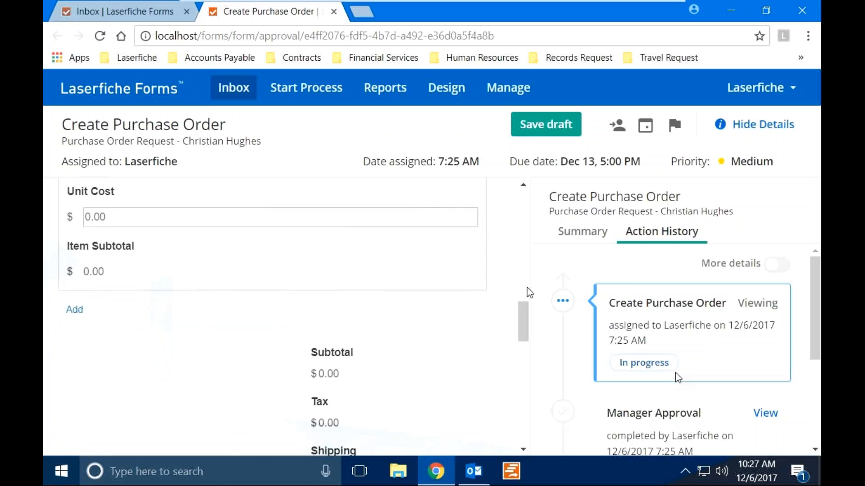
Set the unit cost to 1200 so the order total recalculates to 6540.00.
{"action": "left_click", "coordinate": [156, 217]}
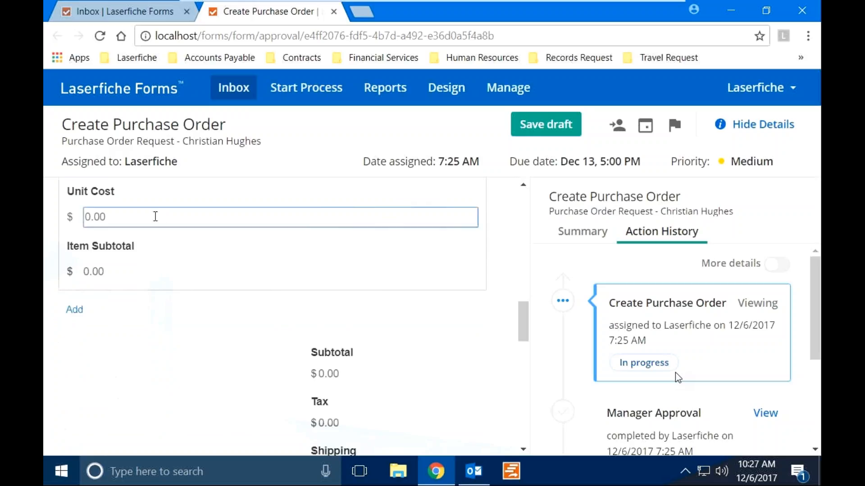
{"action": "key", "text": "BackSpace"}
{"action": "key", "text": "BackSpace"}
{"action": "key", "text": "BackSpace"}
{"action": "key", "text": "BackSpace"}
{"action": "type", "text": "1200"}
{"action": "left_click", "coordinate": [140, 382]}
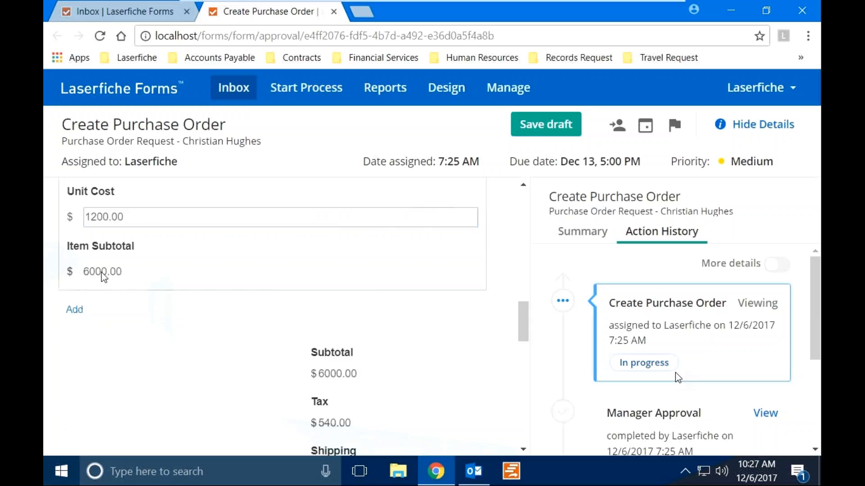
{"action": "scroll", "coordinate": [147, 285], "scroll_direction": "down", "scroll_amount": 2}
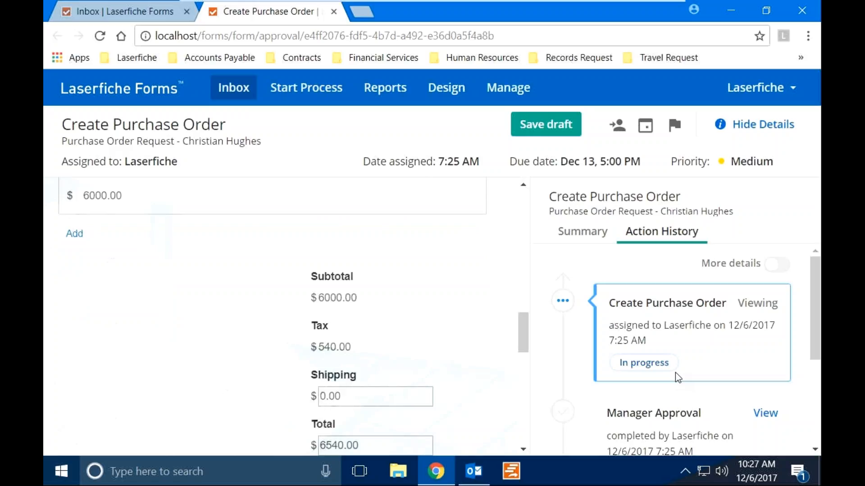
Remove the extra empty item row and submit the Create Purchase Order task.
{"action": "left_click", "coordinate": [73, 234]}
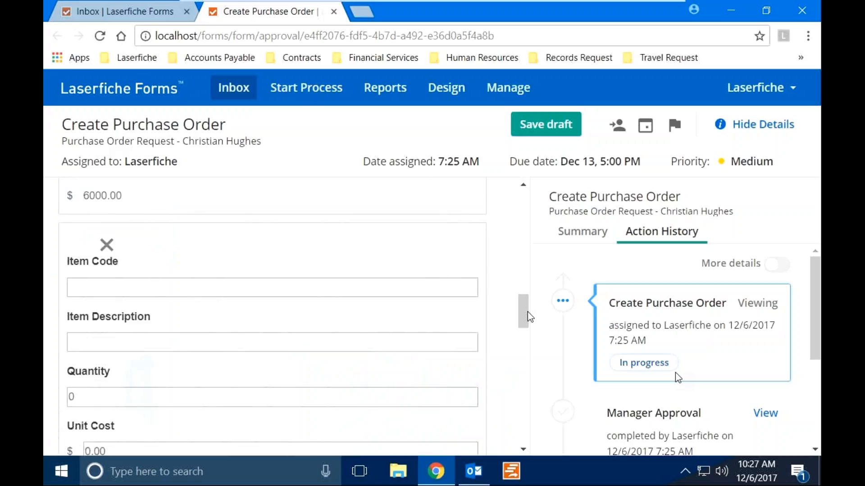
{"action": "scroll", "coordinate": [527, 318], "scroll_direction": "down", "scroll_amount": 1}
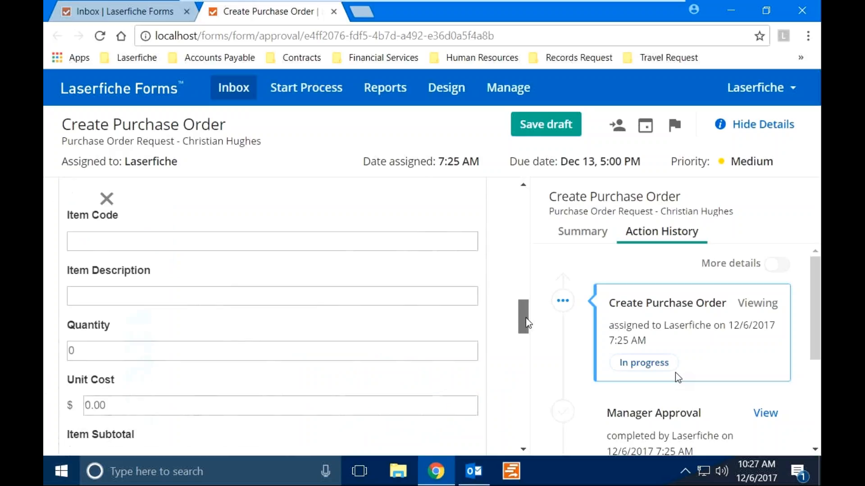
{"action": "left_click", "coordinate": [107, 201]}
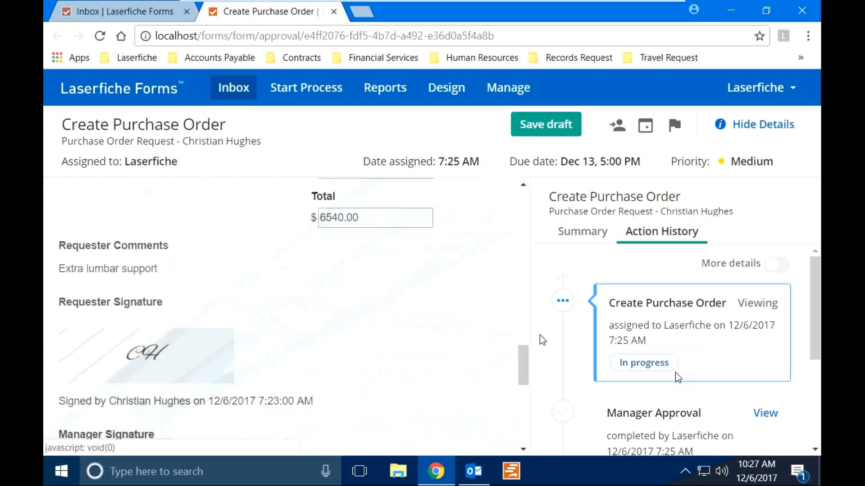
{"action": "left_click_drag", "start_coordinate": [530, 356], "coordinate": [542, 407]}
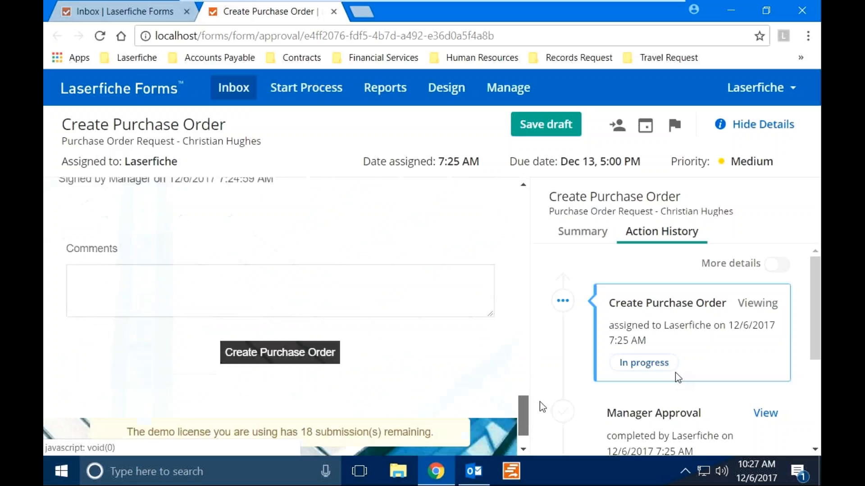
{"action": "left_click", "coordinate": [307, 363]}
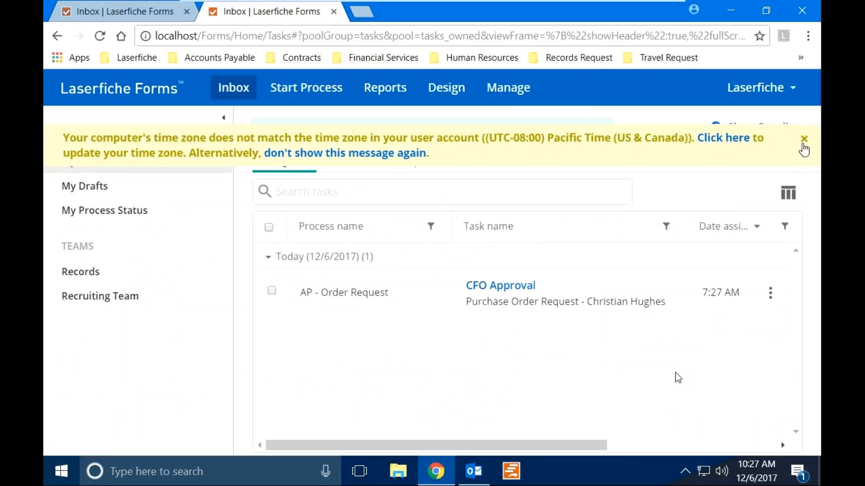
Close the yellow time-zone warning to reveal the CFO Approval task in My Tasks.
{"action": "left_click", "coordinate": [803, 139]}
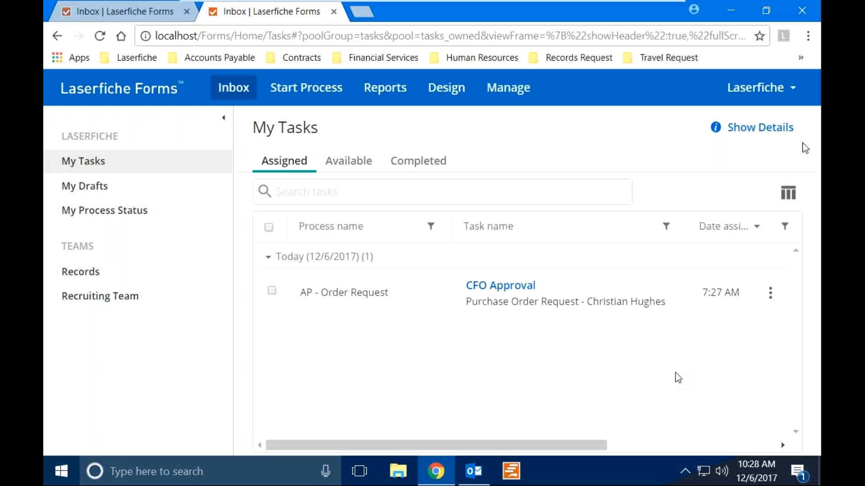
Switch to Outlook, fetch new mail with F9, and read the PO WT696 Approval email.
{"action": "left_click", "coordinate": [486, 467]}
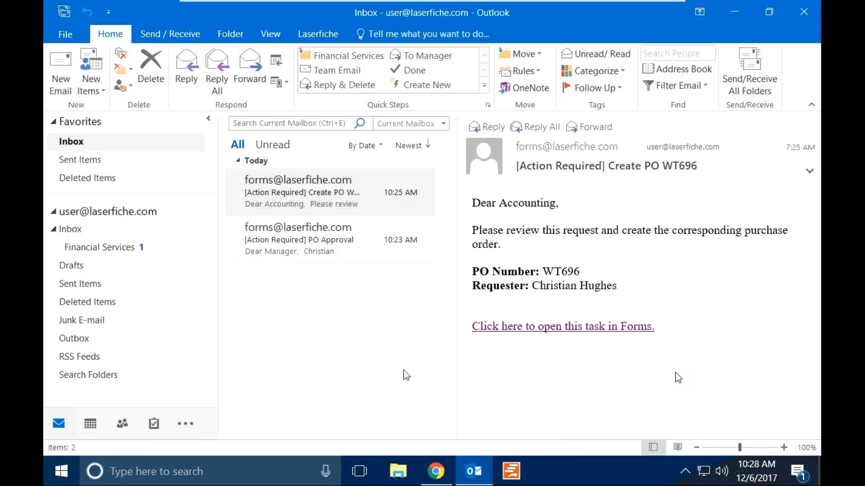
{"action": "key", "text": "F9"}
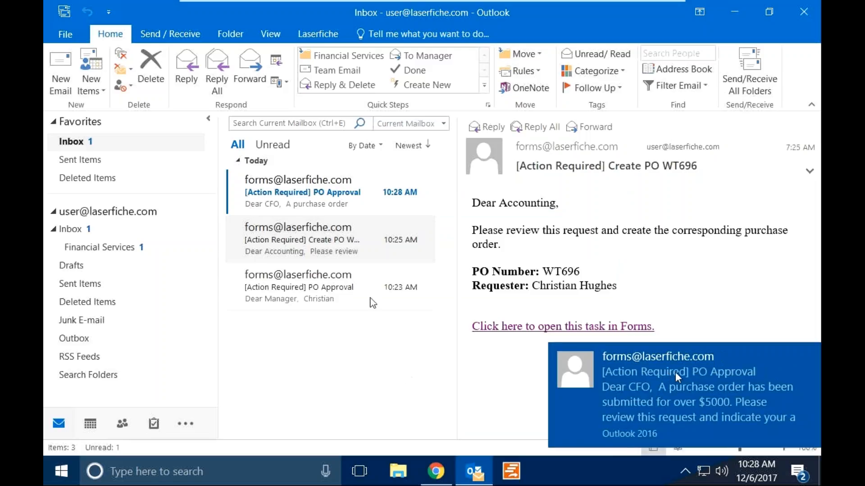
{"action": "left_click", "coordinate": [334, 214]}
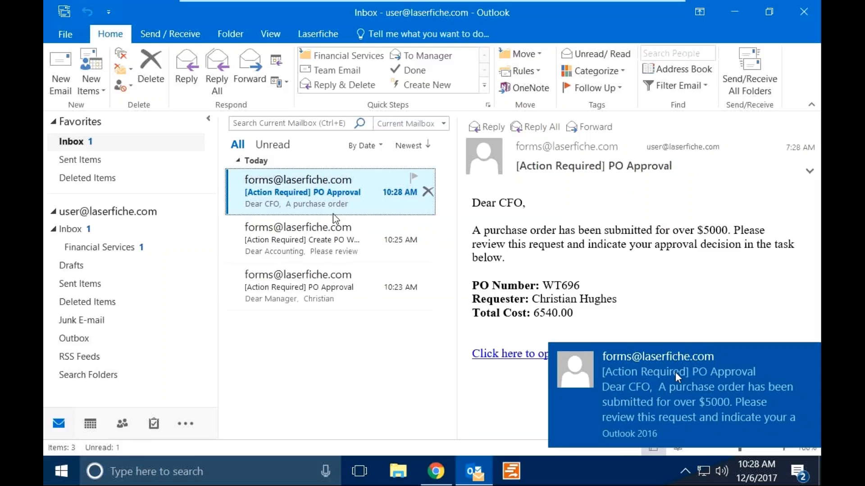
{"action": "left_click", "coordinate": [675, 373]}
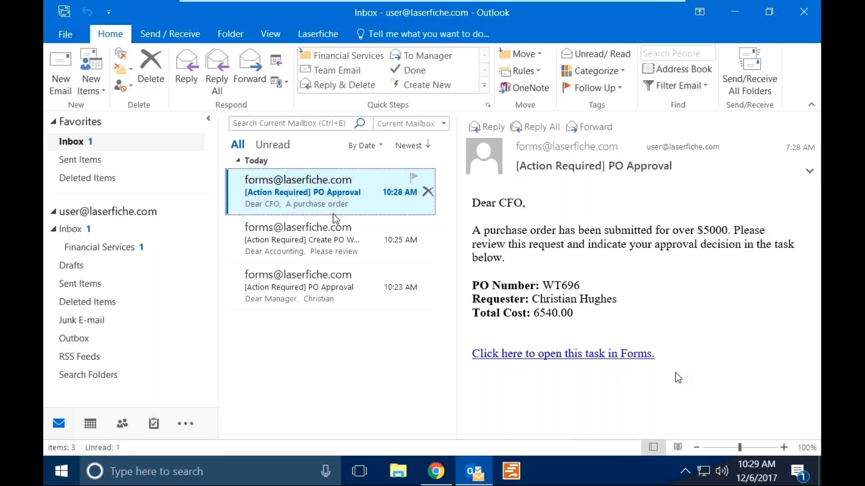
Open the CFO Approval task from the email link, approve PO WT696, and close Chrome.
{"action": "left_click", "coordinate": [504, 353]}
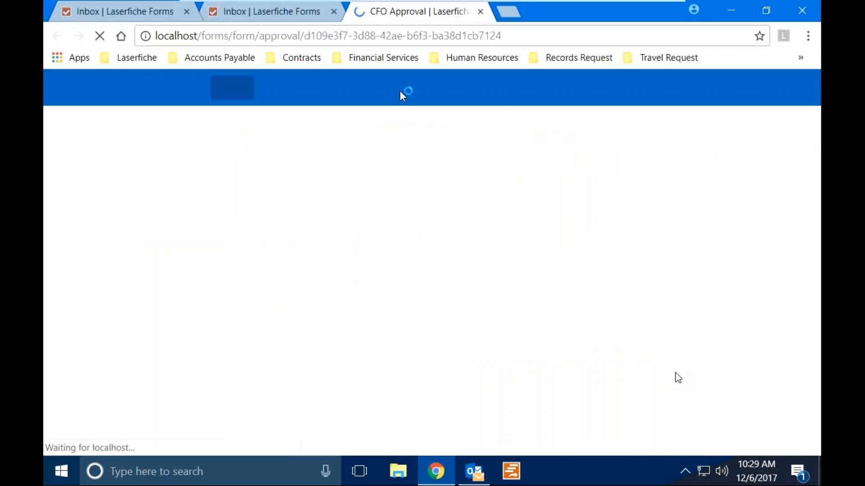
{"action": "left_click", "coordinate": [333, 11]}
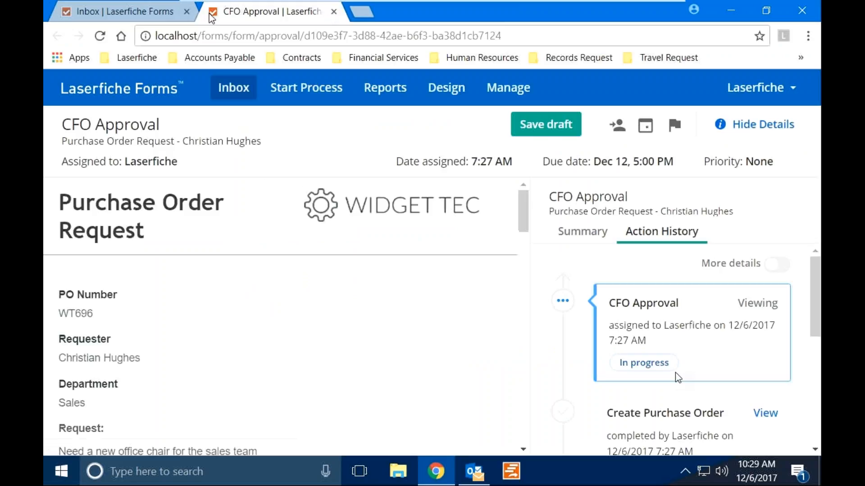
{"action": "left_click", "coordinate": [186, 11]}
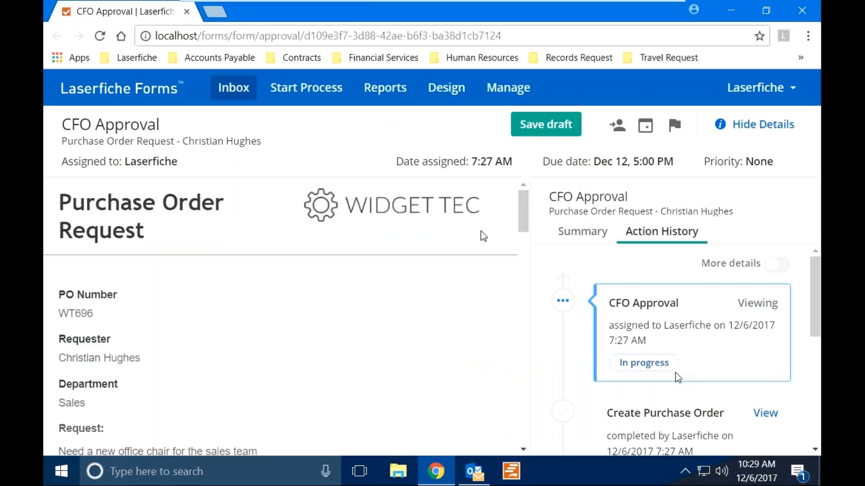
{"action": "scroll", "coordinate": [480, 231], "scroll_direction": "down", "scroll_amount": 15}
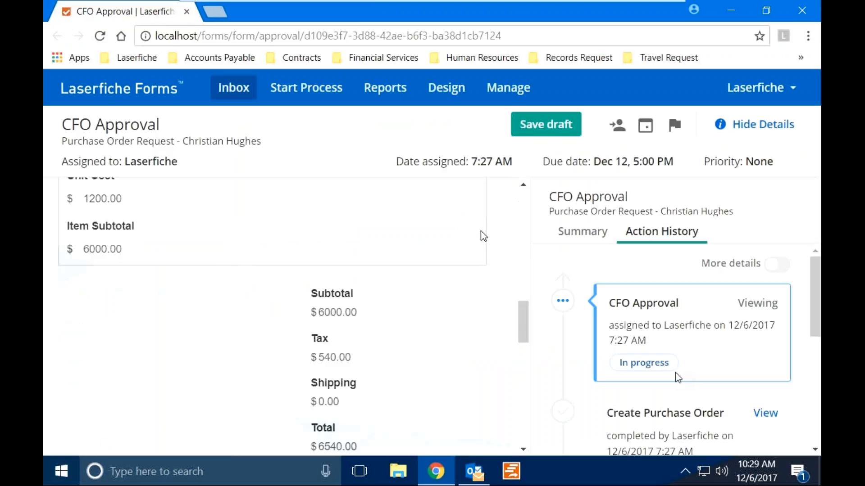
{"action": "scroll", "coordinate": [481, 231], "scroll_direction": "down", "scroll_amount": 8}
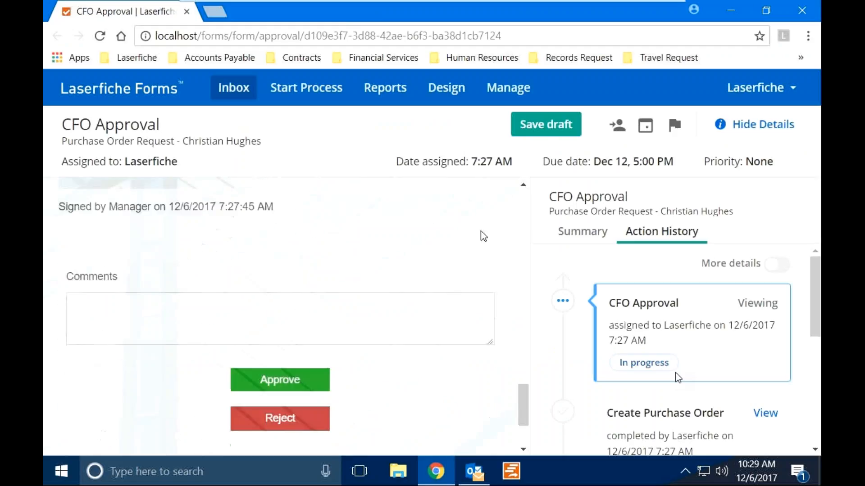
{"action": "left_click", "coordinate": [312, 386]}
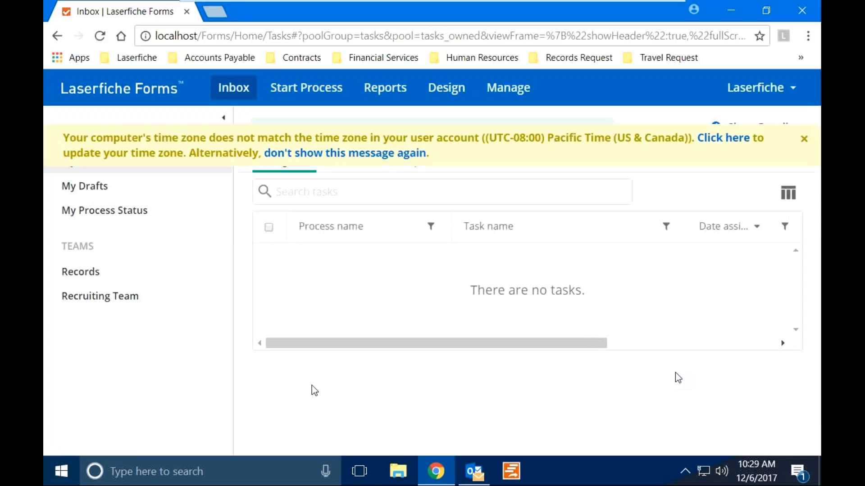
{"action": "left_click", "coordinate": [804, 143]}
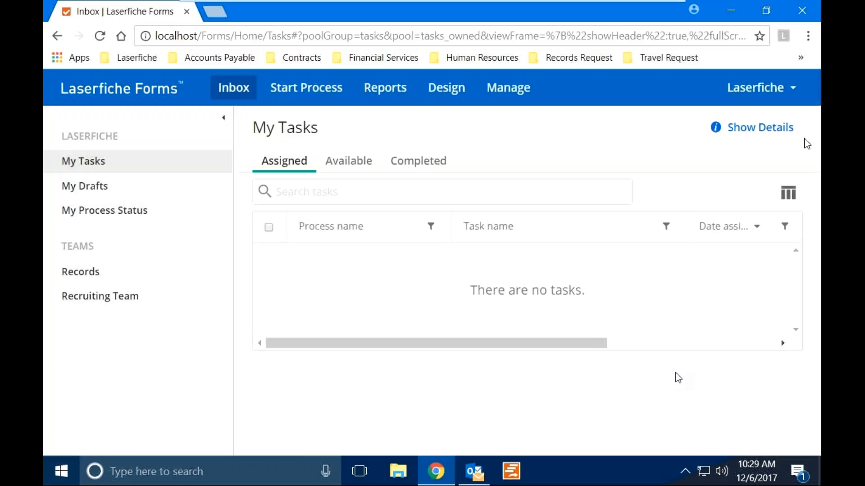
{"action": "left_click", "coordinate": [804, 10]}
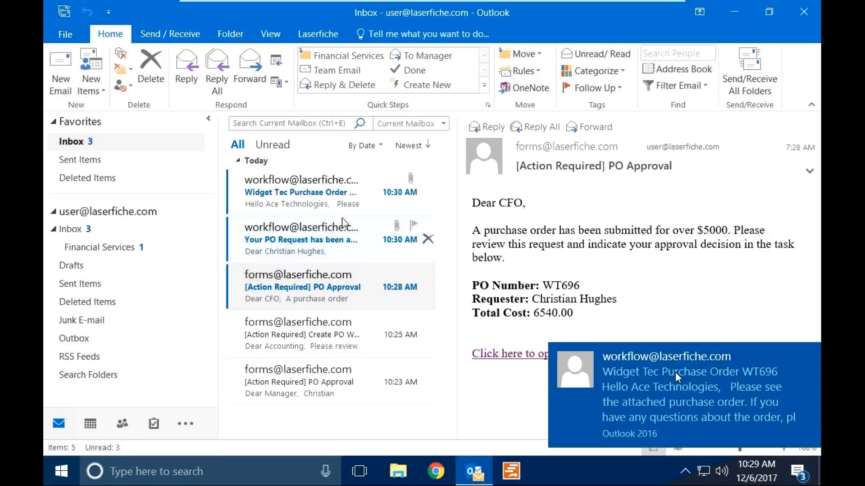
Read the 'Your PO Request has been approved!' email with the PO WT696 attachment.
{"action": "left_click", "coordinate": [342, 222]}
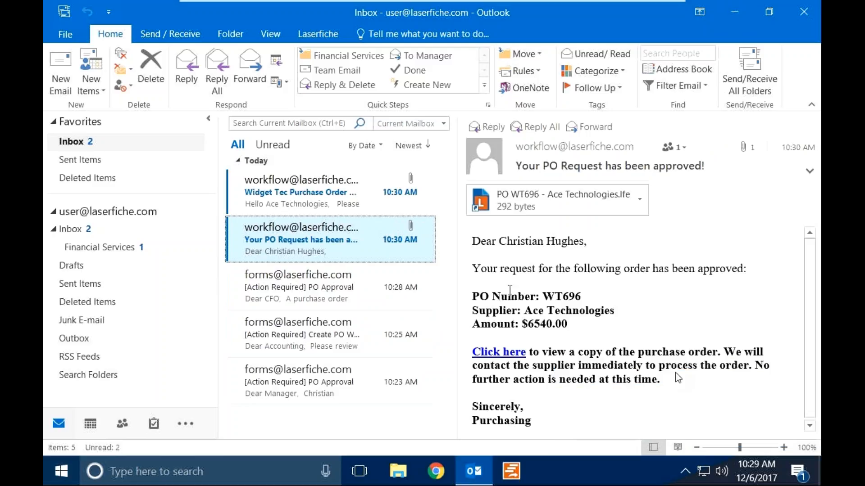
Sign in via the email link and review the PO WT696 PDF and its $6,540.00 fields.
{"action": "left_click", "coordinate": [502, 355]}
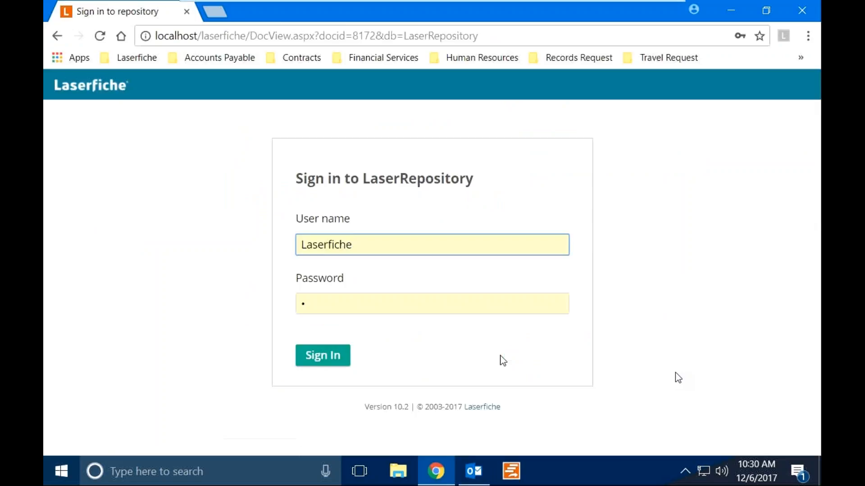
{"action": "left_click", "coordinate": [323, 362]}
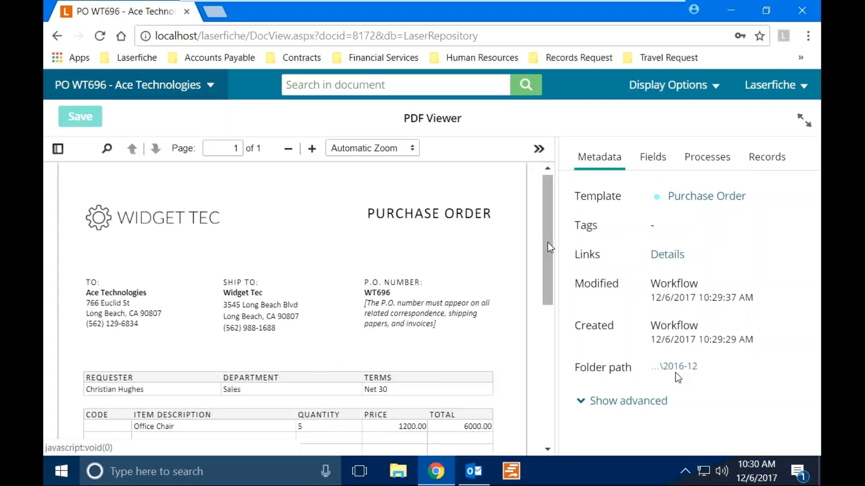
{"action": "left_click_drag", "start_coordinate": [548, 242], "coordinate": [565, 328]}
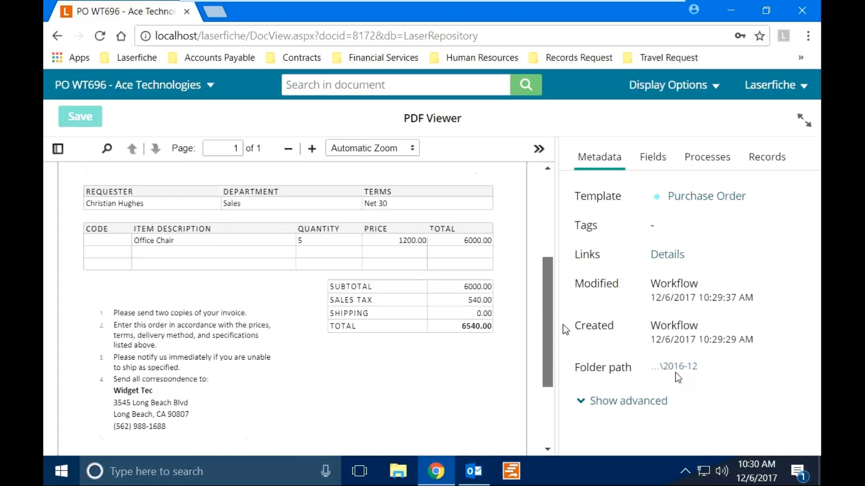
{"action": "left_click", "coordinate": [653, 157]}
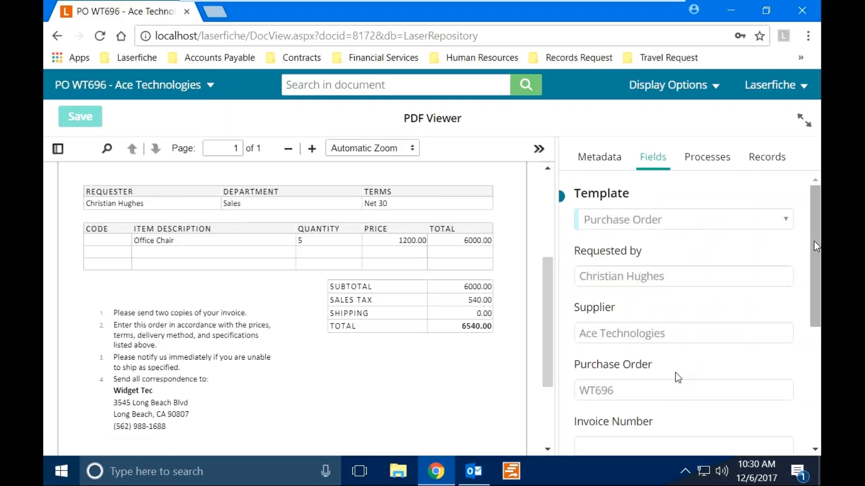
{"action": "left_click_drag", "start_coordinate": [814, 241], "coordinate": [814, 302]}
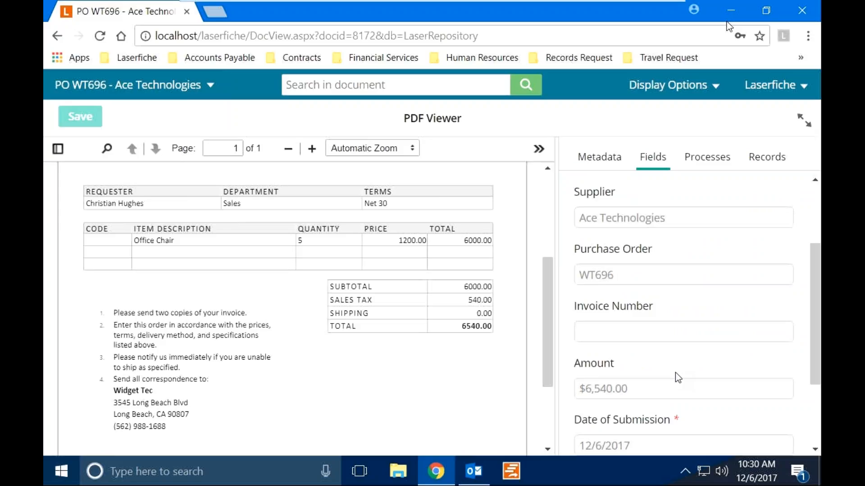
Review the Widget Tec Purchase Order WT696 email, then return to the filed PO PDF.
{"action": "left_click", "coordinate": [729, 11]}
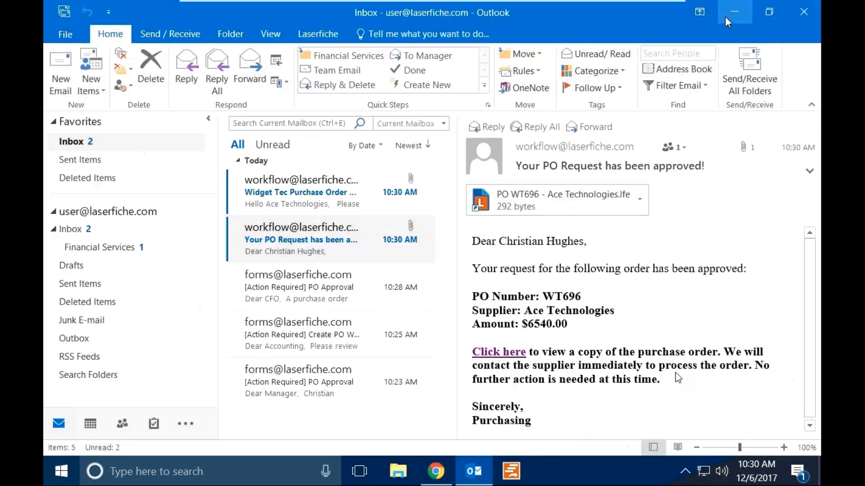
{"action": "left_click", "coordinate": [354, 207]}
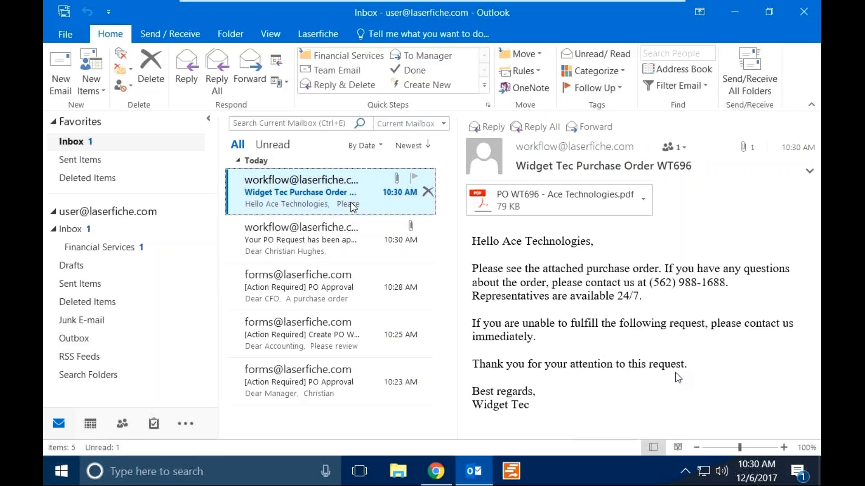
{"action": "left_click", "coordinate": [352, 231]}
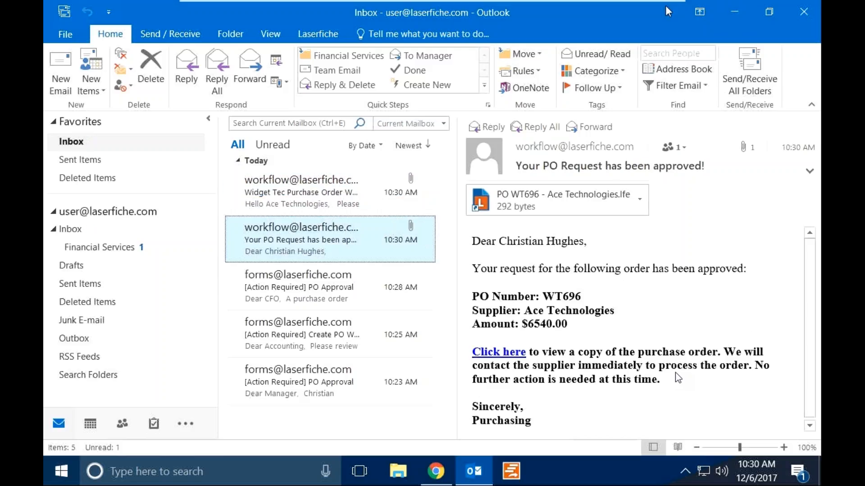
{"action": "left_click", "coordinate": [733, 3]}
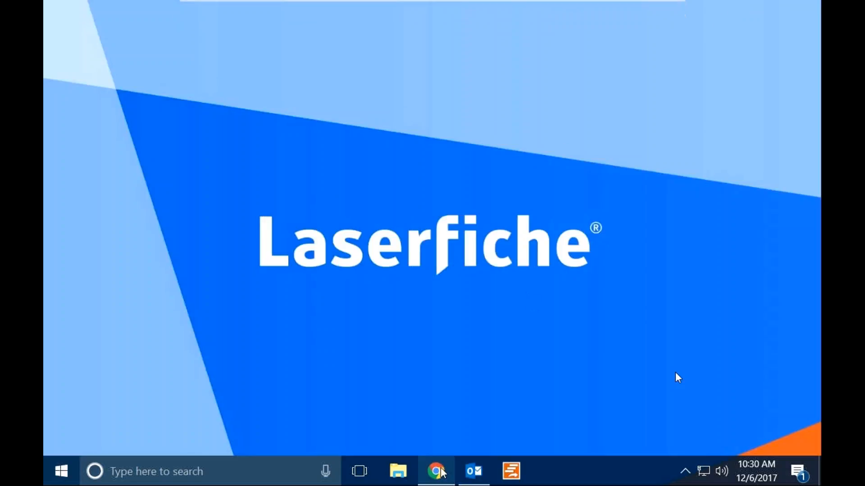
{"action": "left_click", "coordinate": [436, 471]}
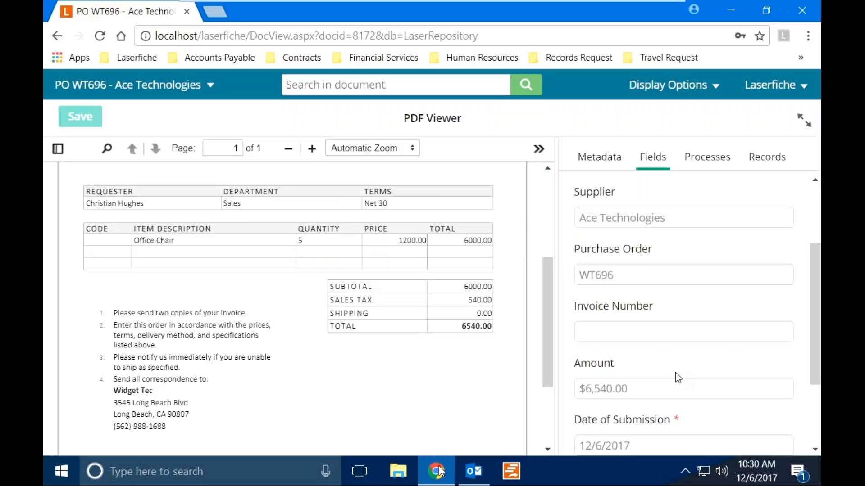
Open the Order Desk purchase order list and view the details of order WT679.
{"action": "left_click", "coordinate": [228, 61]}
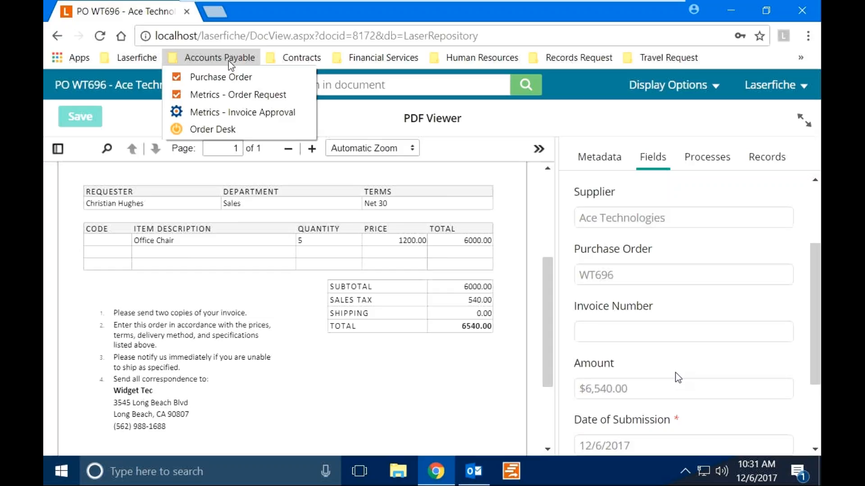
{"action": "left_click", "coordinate": [186, 133]}
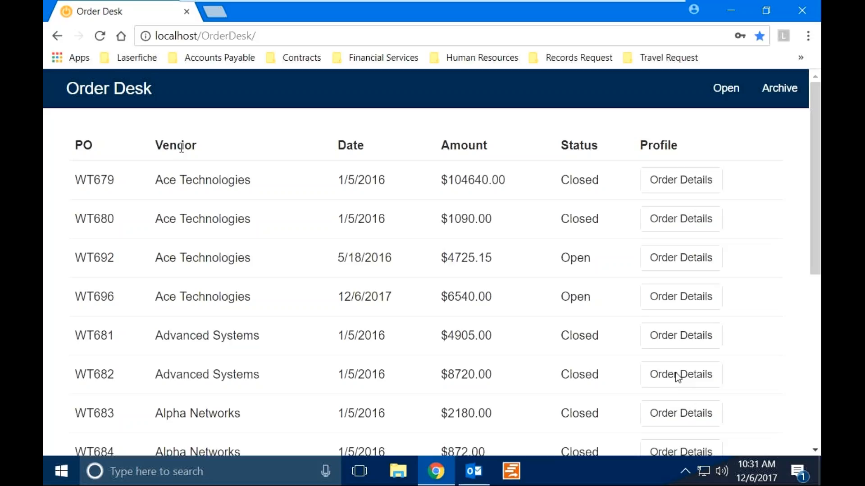
{"action": "left_click", "coordinate": [669, 182]}
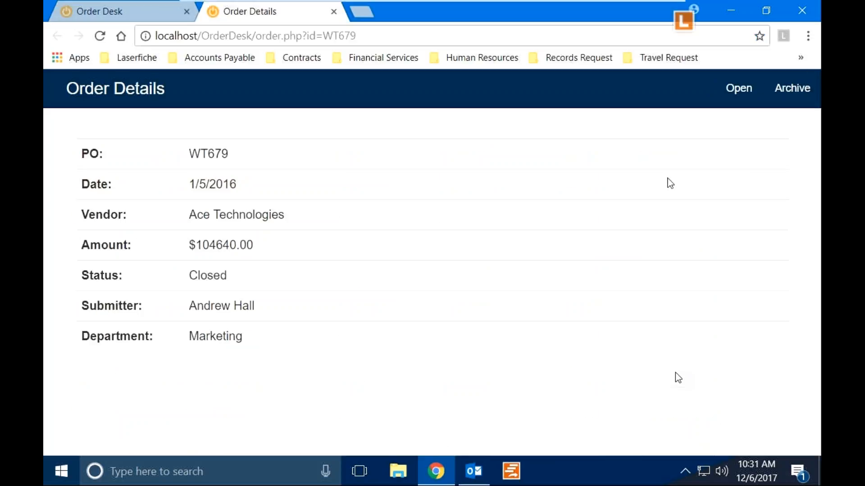
{"action": "left_click", "coordinate": [688, 26]}
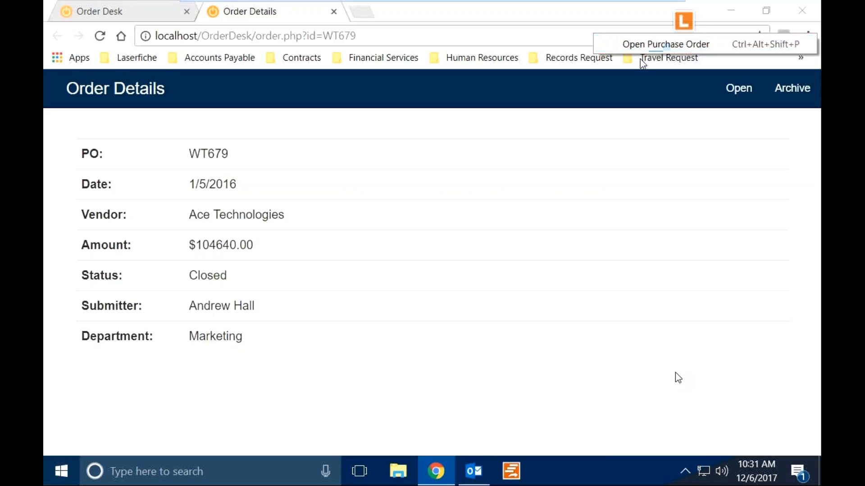
{"action": "left_click", "coordinate": [163, 206]}
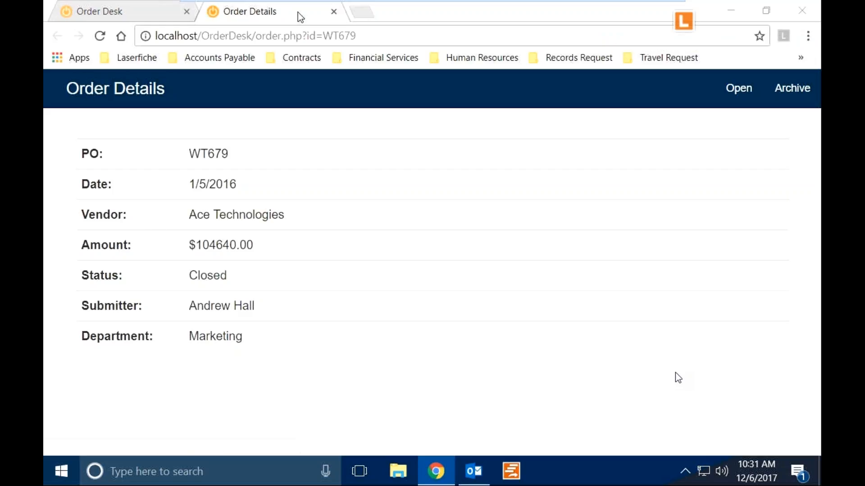
{"action": "left_click", "coordinate": [333, 11]}
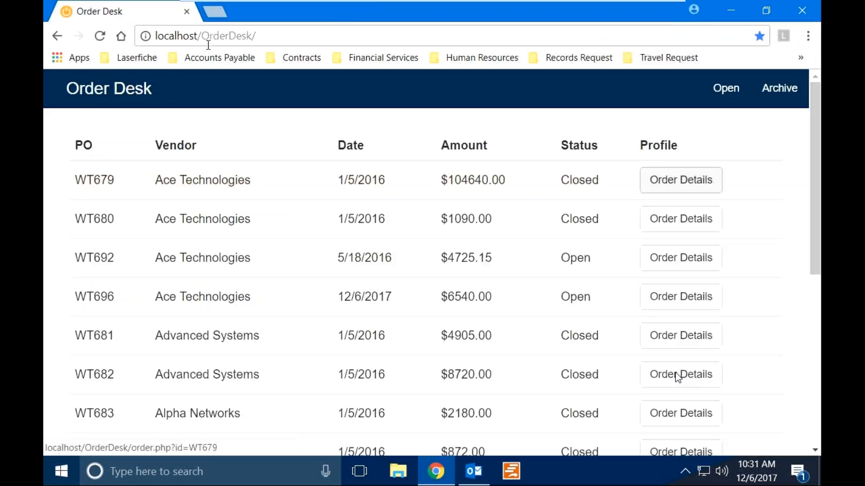
{"action": "left_click", "coordinate": [201, 58]}
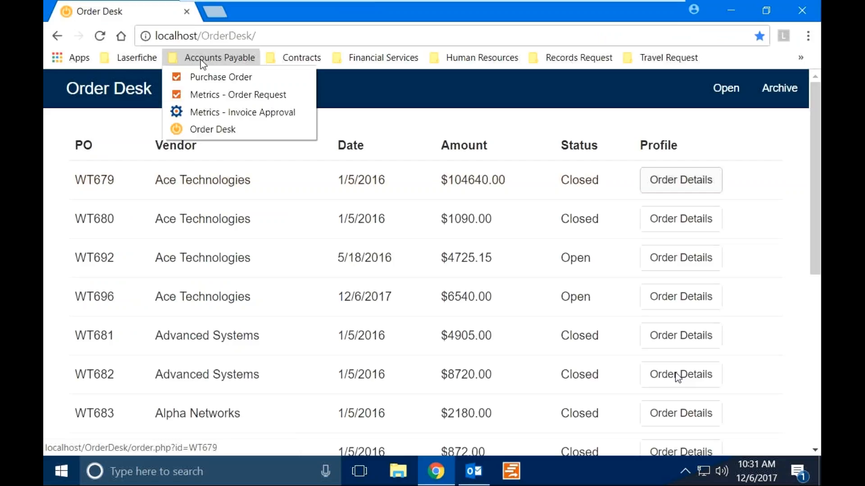
Open Workflow Web and view AP - Generate PO details: one instance, 100% completed.
{"action": "middle_click", "coordinate": [203, 113]}
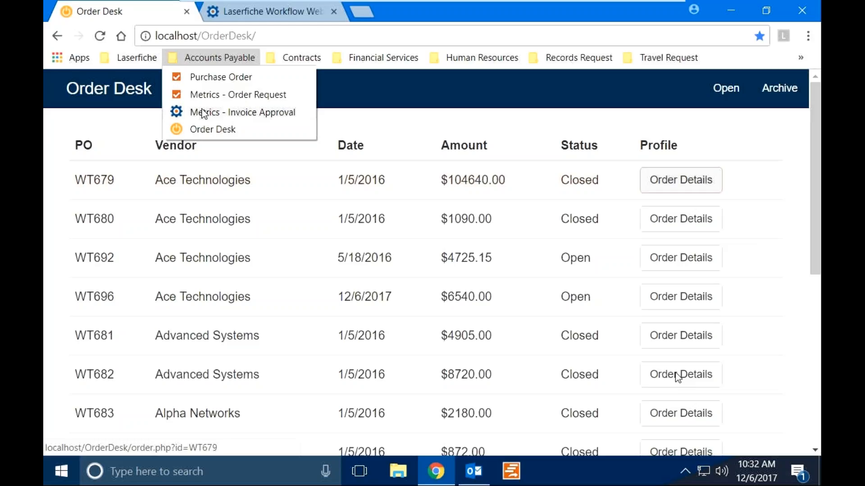
{"action": "left_click", "coordinate": [271, 13]}
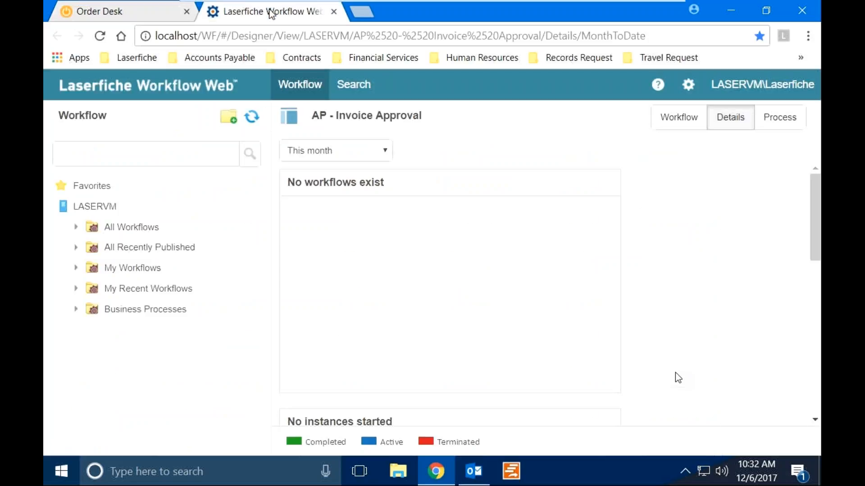
{"action": "left_click", "coordinate": [121, 232]}
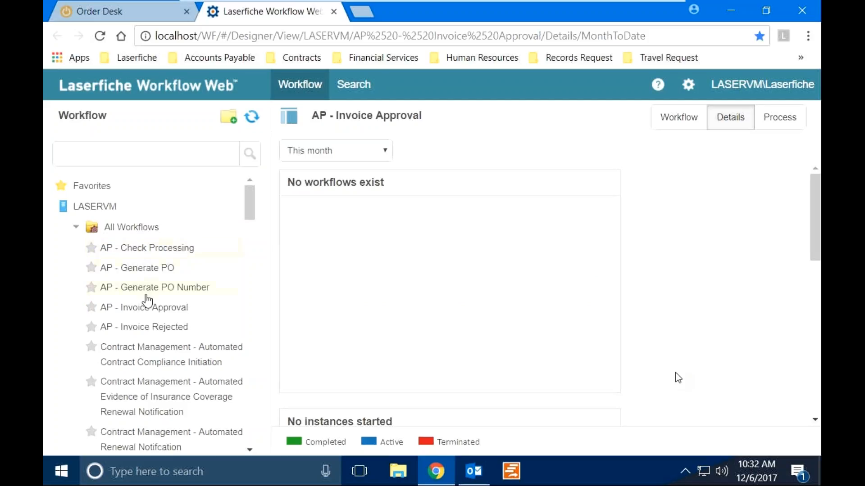
{"action": "left_click", "coordinate": [142, 271]}
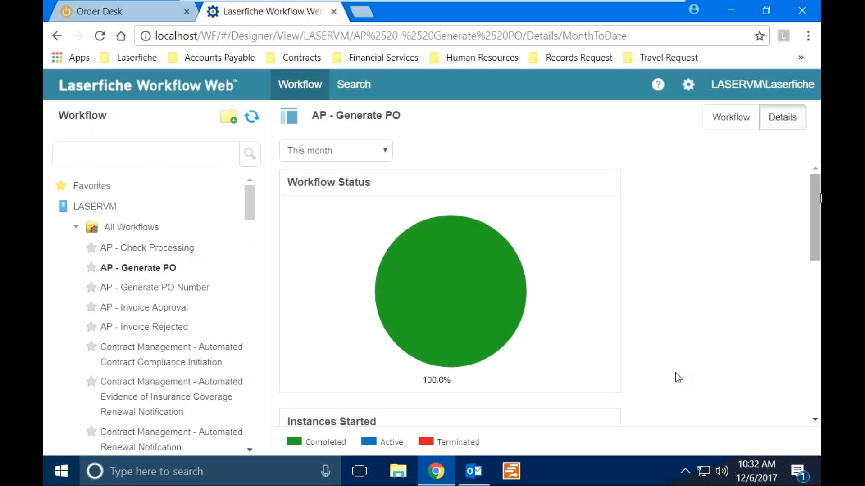
{"action": "scroll", "coordinate": [678, 378], "scroll_direction": "down", "scroll_amount": 1}
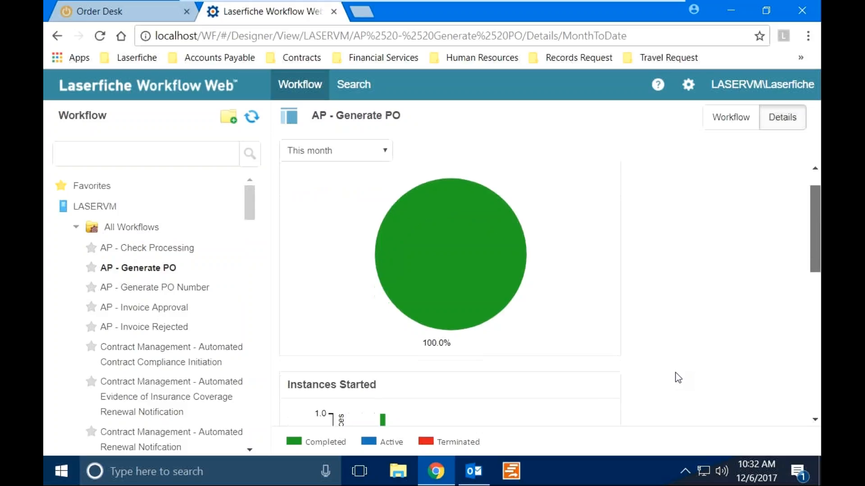
{"action": "scroll", "coordinate": [678, 378], "scroll_direction": "down", "scroll_amount": 3}
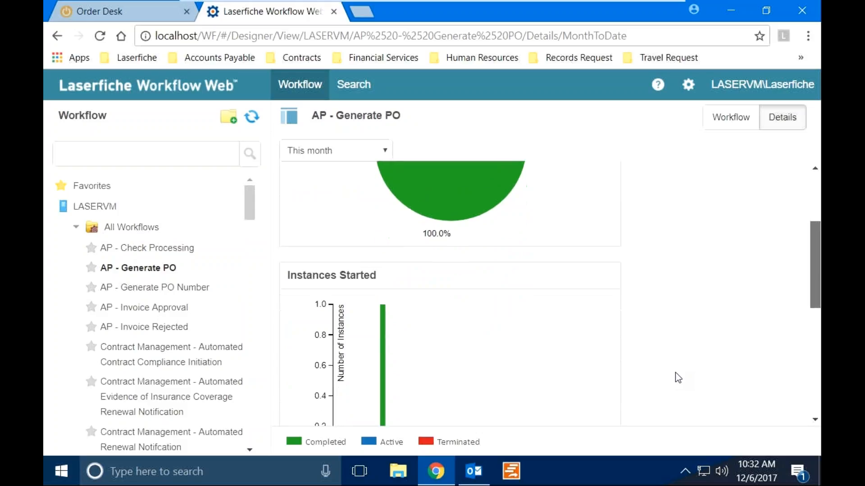
{"action": "scroll", "coordinate": [678, 377], "scroll_direction": "down", "scroll_amount": 2}
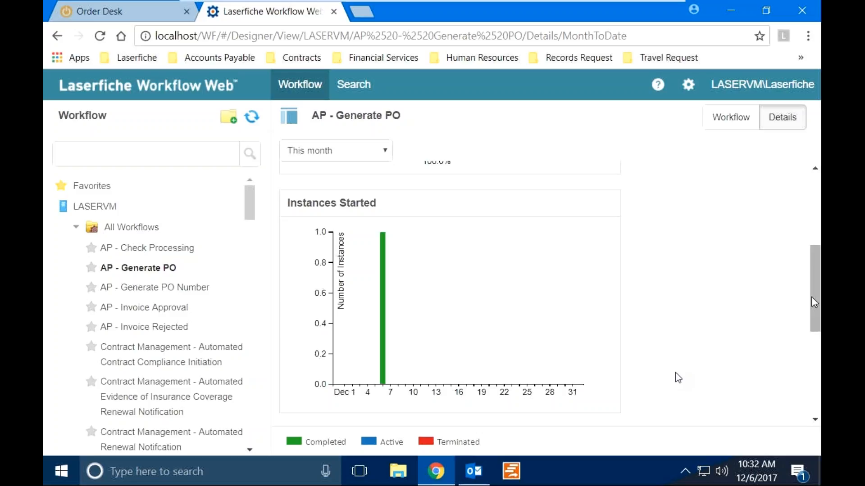
{"action": "left_click_drag", "start_coordinate": [811, 296], "coordinate": [796, 196]}
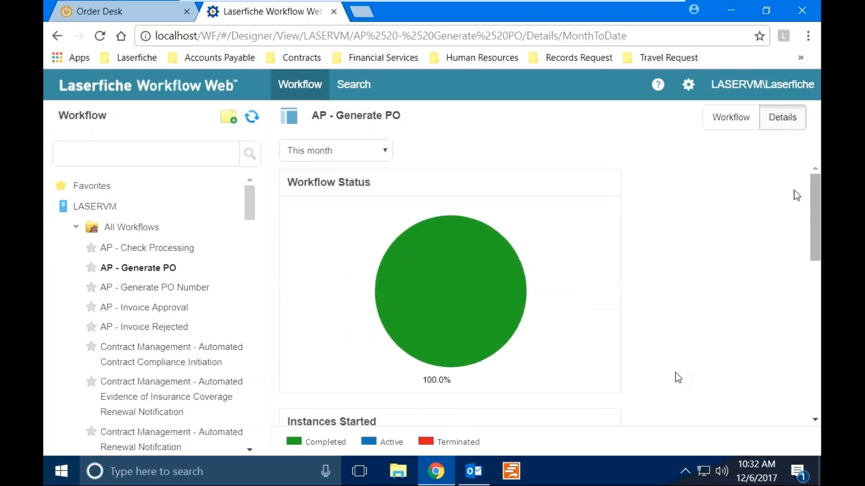
Show the AP - Generate PO diagram from Retrieve Laserfiche Forms Content to Send PO to Vendor.
{"action": "left_click", "coordinate": [734, 123]}
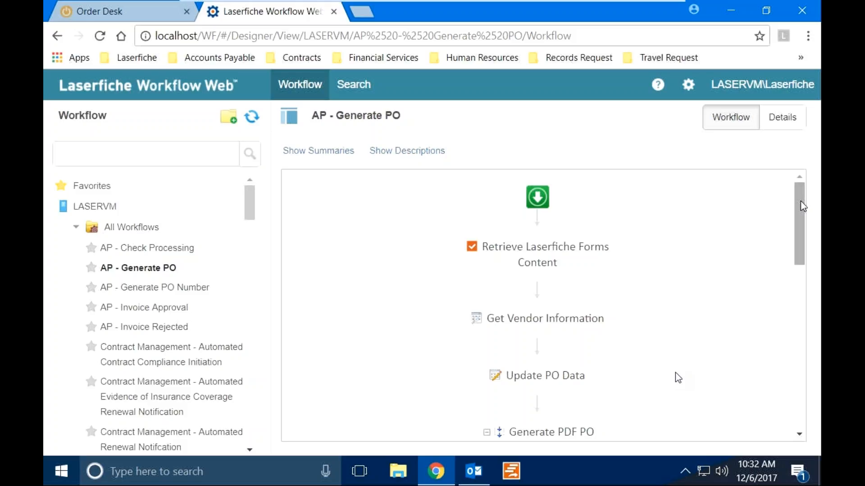
{"action": "left_click_drag", "start_coordinate": [800, 206], "coordinate": [806, 353]}
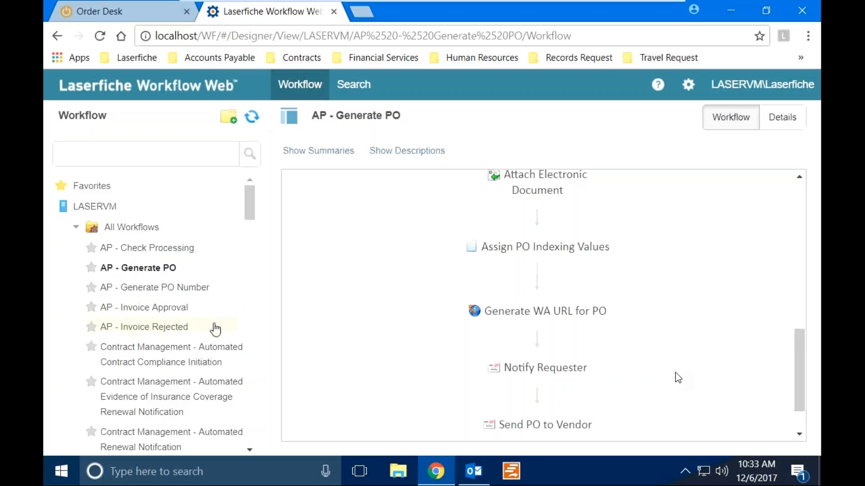
View the AP - Invoice Approval diagram from the top and background-open Forms from the Laserfiche bookmarks.
{"action": "left_click", "coordinate": [162, 315]}
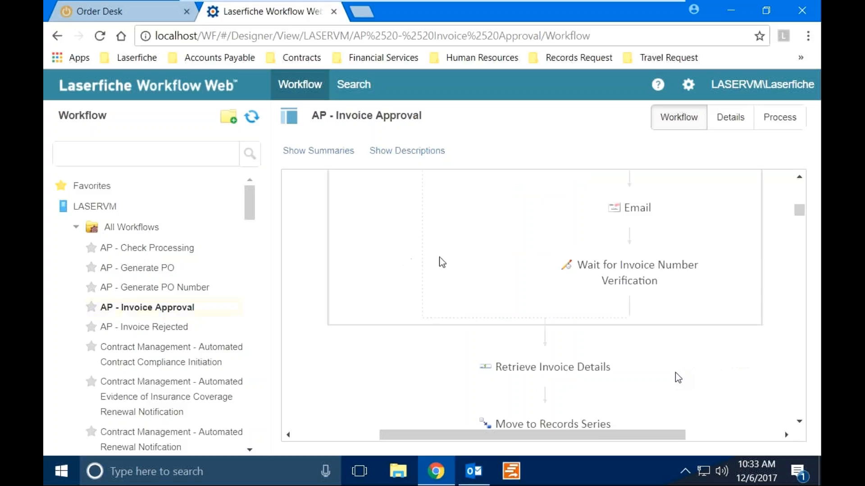
{"action": "left_click_drag", "start_coordinate": [799, 213], "coordinate": [806, 187]}
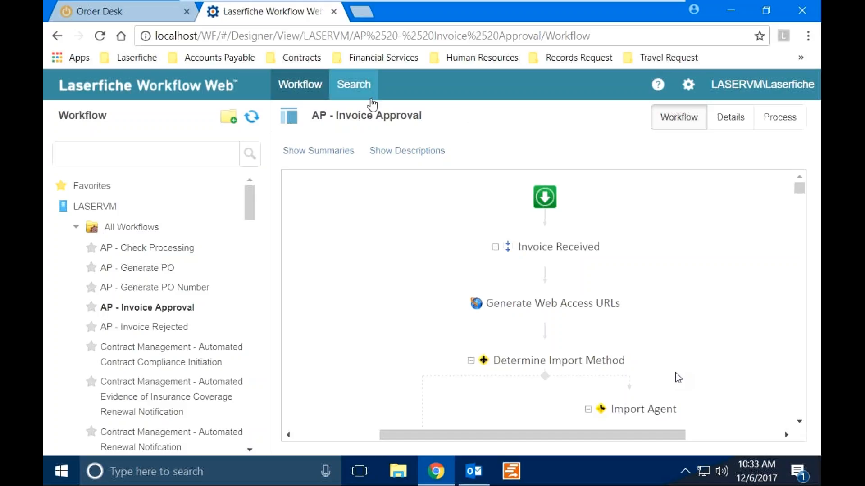
{"action": "left_click", "coordinate": [135, 58]}
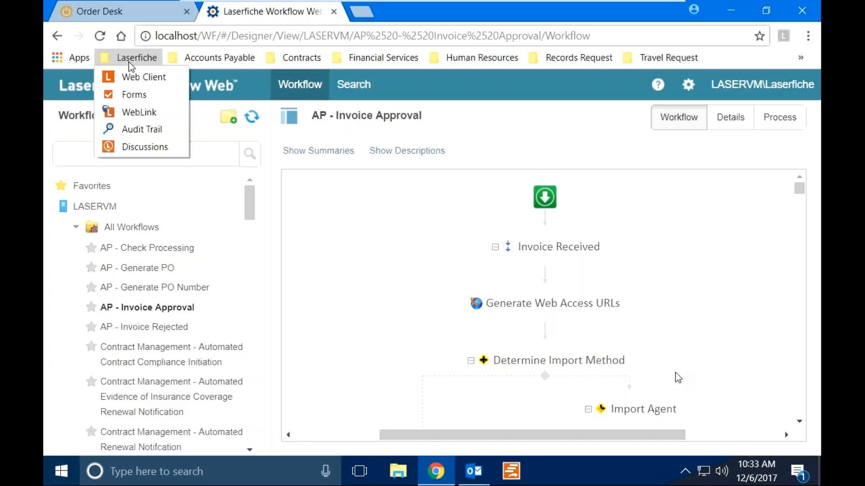
{"action": "middle_click", "coordinate": [136, 95]}
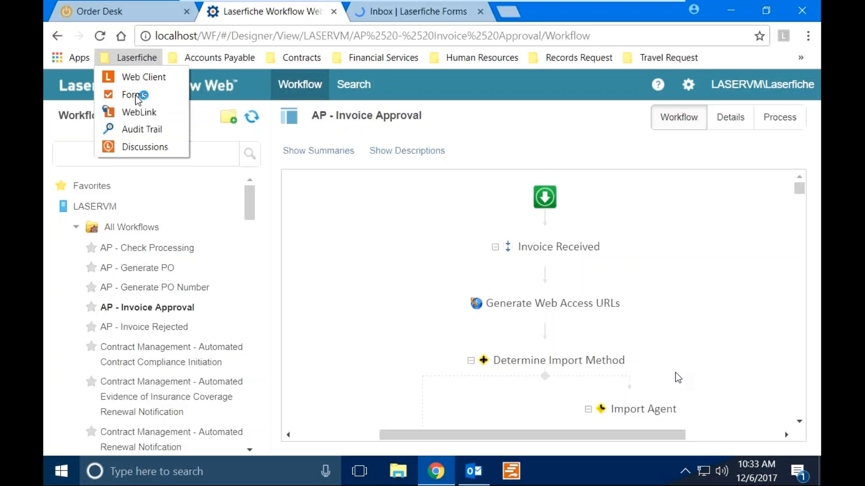
Sign out of the Forms Inbox, then close the Inbox and Workflow Web tabs.
{"action": "left_click", "coordinate": [338, 27]}
{"action": "right_click", "coordinate": [374, 10]}
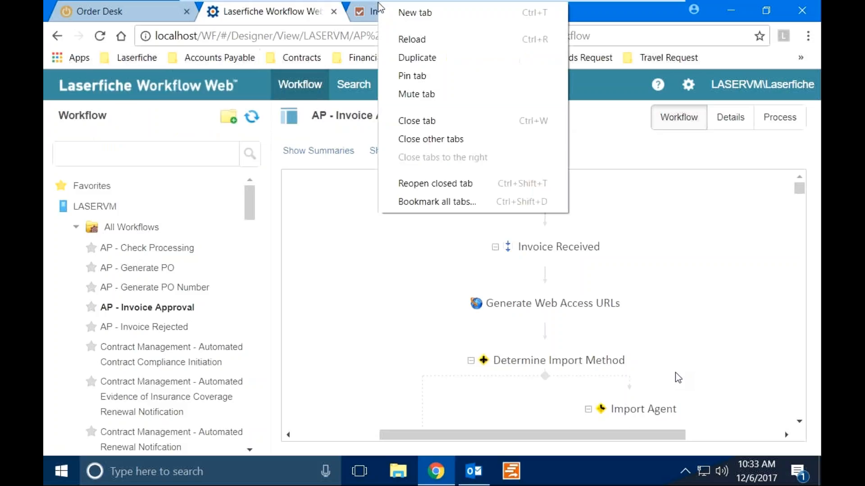
{"action": "left_click", "coordinate": [374, 10]}
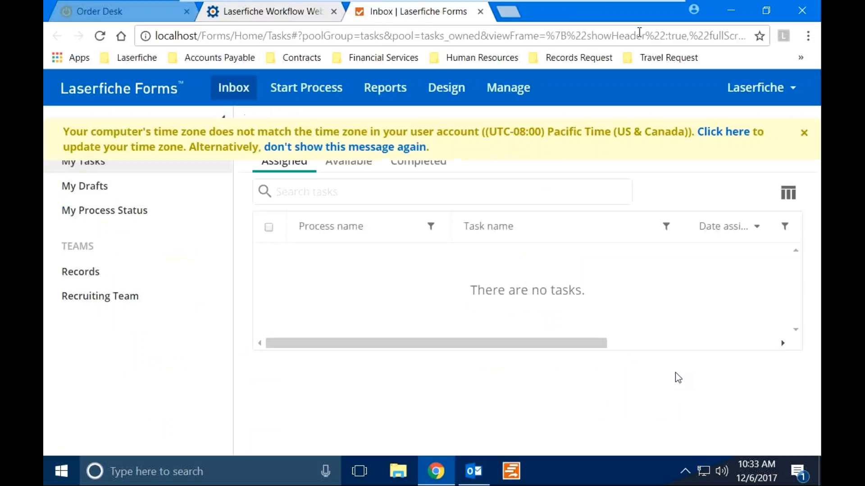
{"action": "left_click", "coordinate": [761, 87]}
{"action": "left_click", "coordinate": [735, 231]}
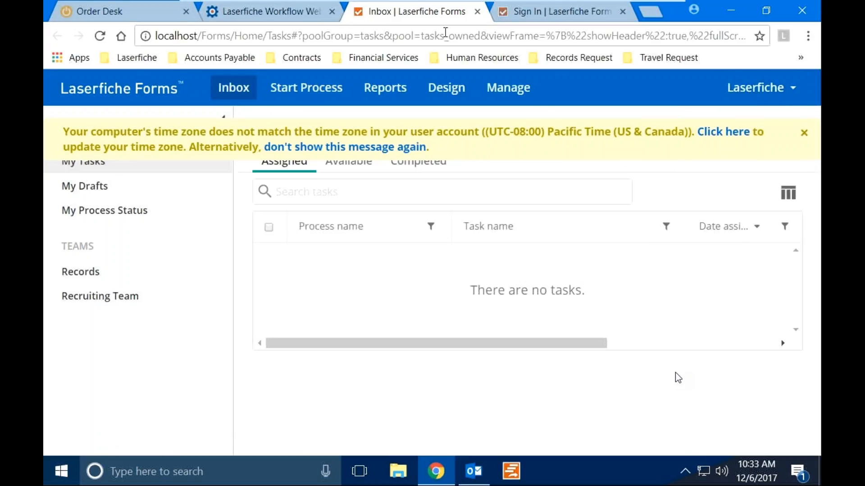
{"action": "left_click", "coordinate": [477, 12]}
{"action": "left_click", "coordinate": [332, 12]}
Close the Order Desk tab and clear the autofilled username.
{"action": "left_click", "coordinate": [186, 12]}
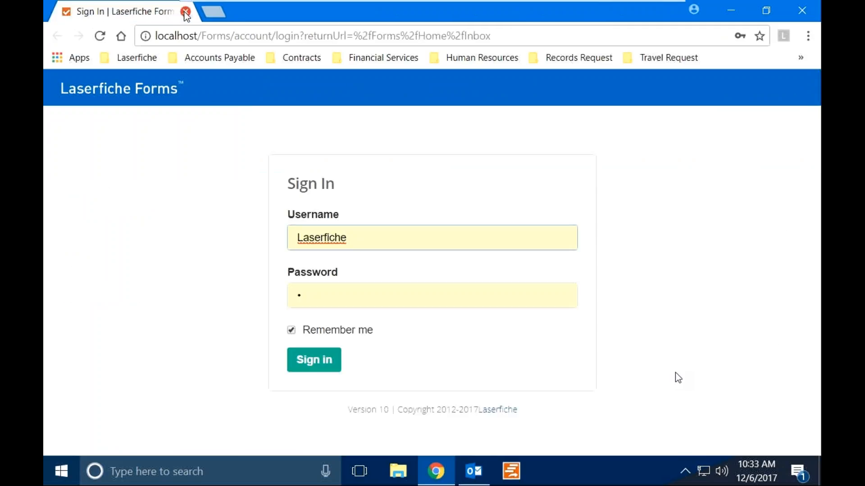
{"action": "key", "text": "ctrl+a"}
{"action": "key", "text": "BackSpace"}
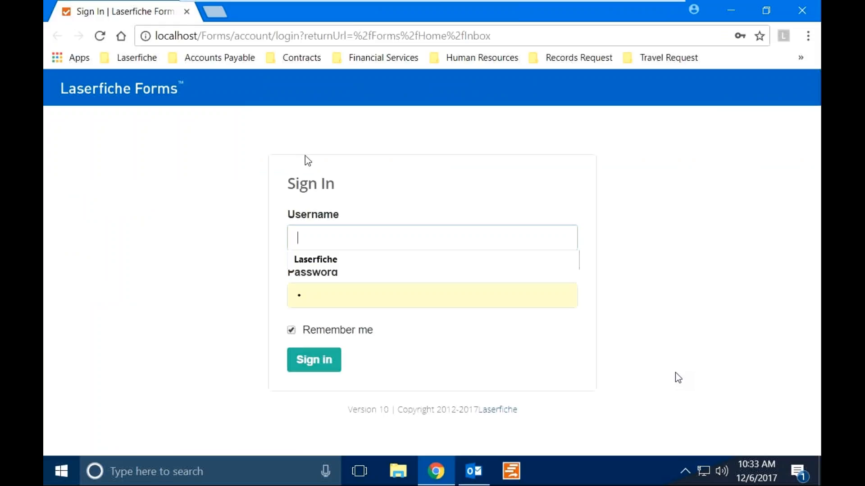
{"action": "key", "text": "ctrl+f"}
{"action": "key", "text": "ctrl+o"}
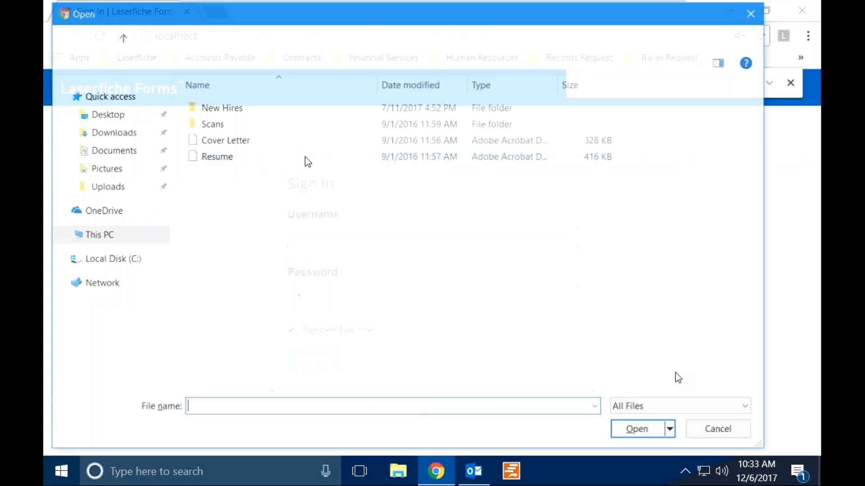
{"action": "left_click", "coordinate": [758, 10]}
Refocus the Username field, closing the accidentally opened file chooser and page find bar.
{"action": "left_click", "coordinate": [305, 226]}
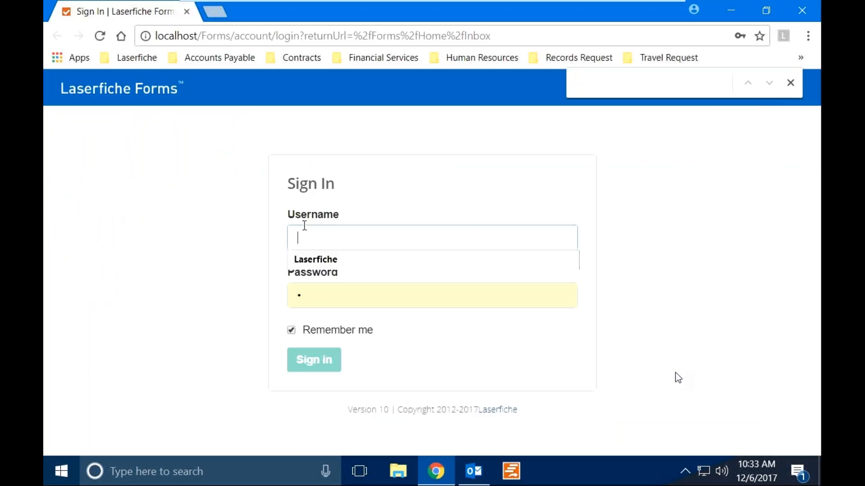
{"action": "key", "text": "ctrl+o"}
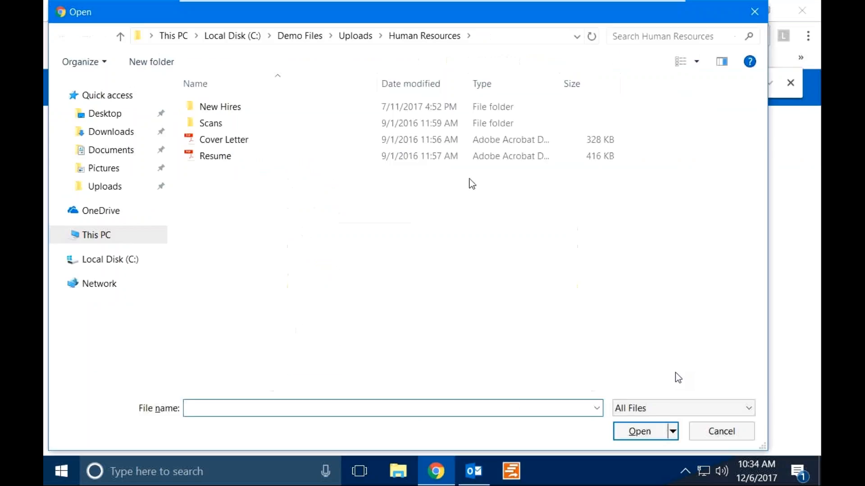
{"action": "left_click", "coordinate": [755, 11]}
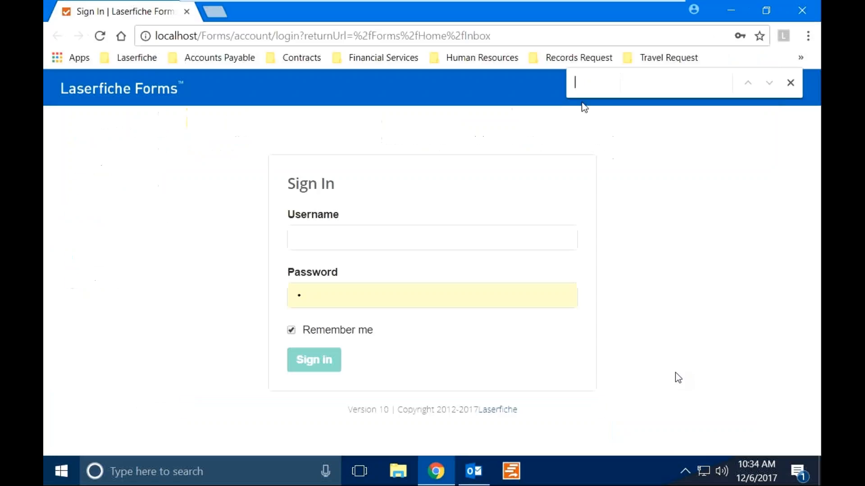
{"action": "left_click", "coordinate": [433, 242]}
{"action": "key", "text": "ctrl+f"}
{"action": "key", "text": "ctrl+o"}
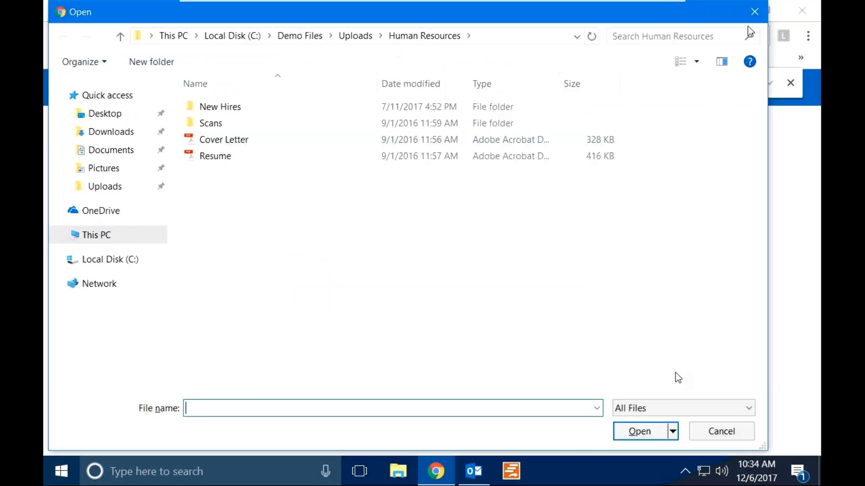
{"action": "left_click", "coordinate": [754, 11]}
{"action": "left_click", "coordinate": [791, 83]}
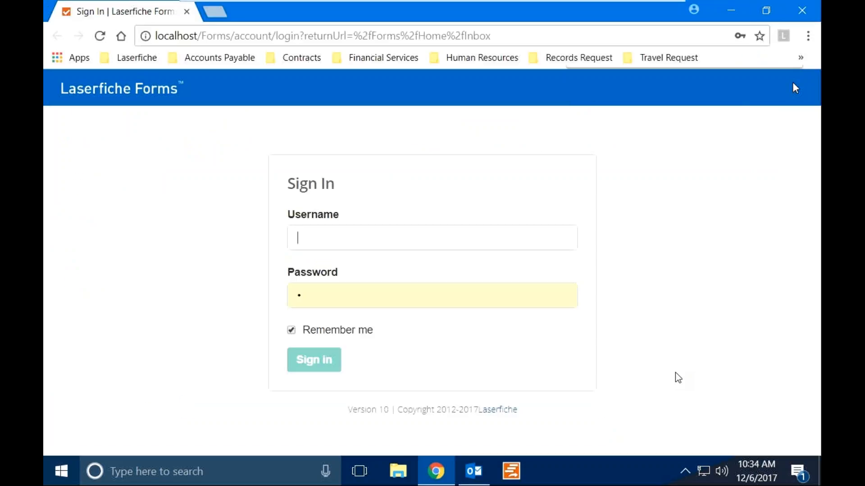
{"action": "left_click", "coordinate": [442, 231]}
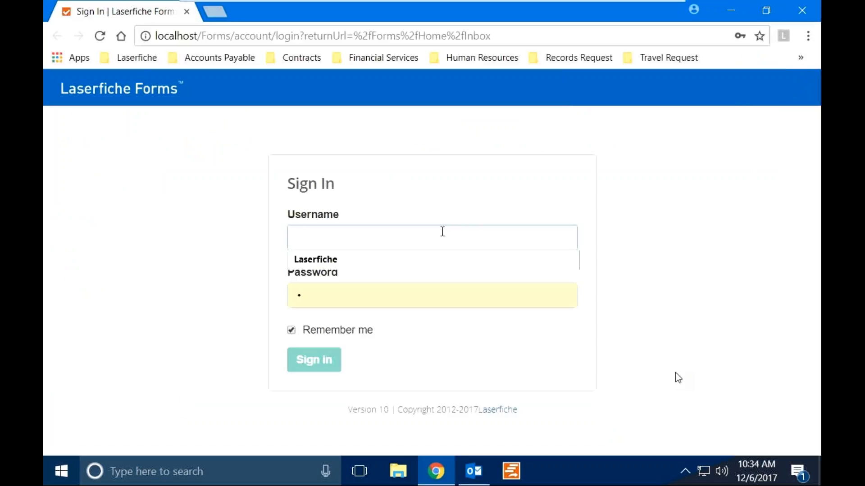
{"action": "key", "text": "ctrl+f"}
{"action": "key", "text": "ctrl+o"}
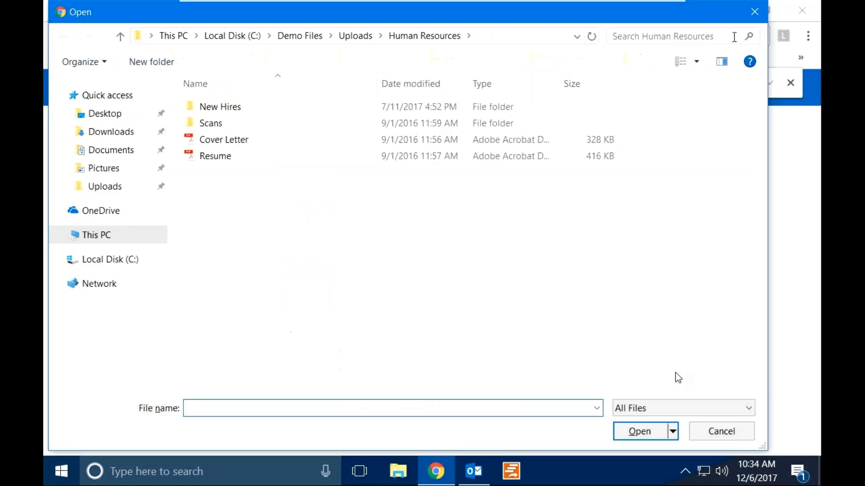
{"action": "left_click", "coordinate": [754, 12]}
{"action": "left_click", "coordinate": [790, 83]}
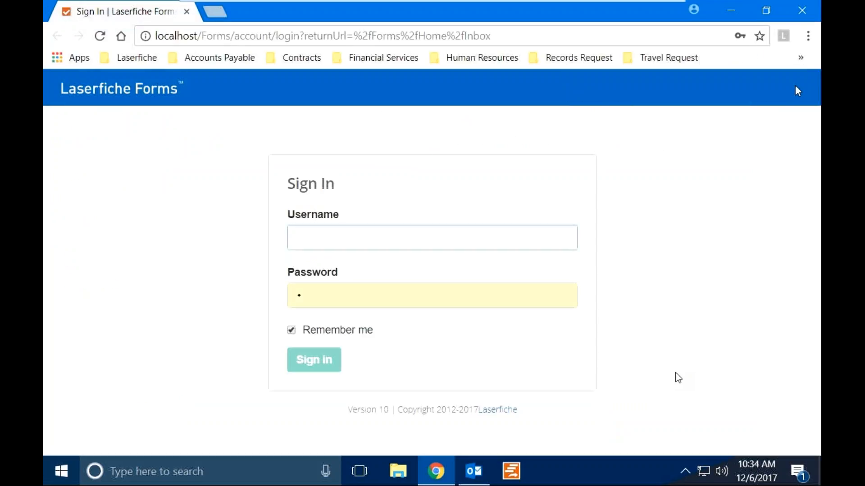
{"action": "left_click", "coordinate": [496, 240]}
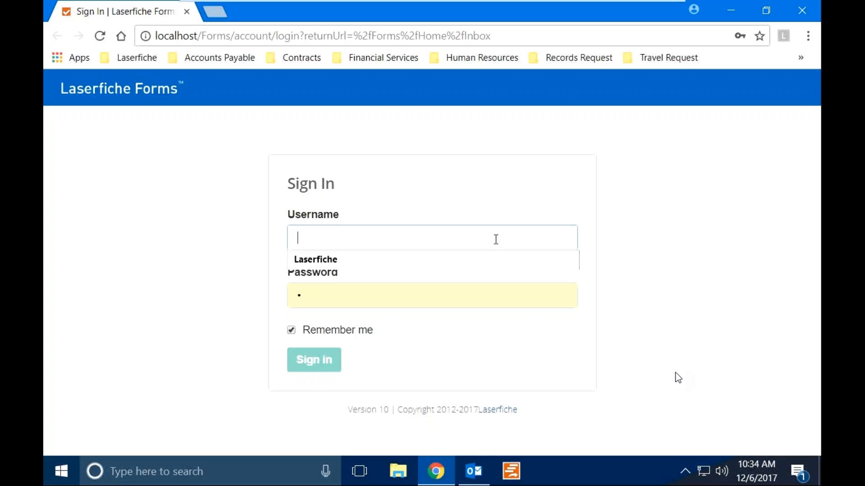
{"action": "key", "text": "ctrl+f"}
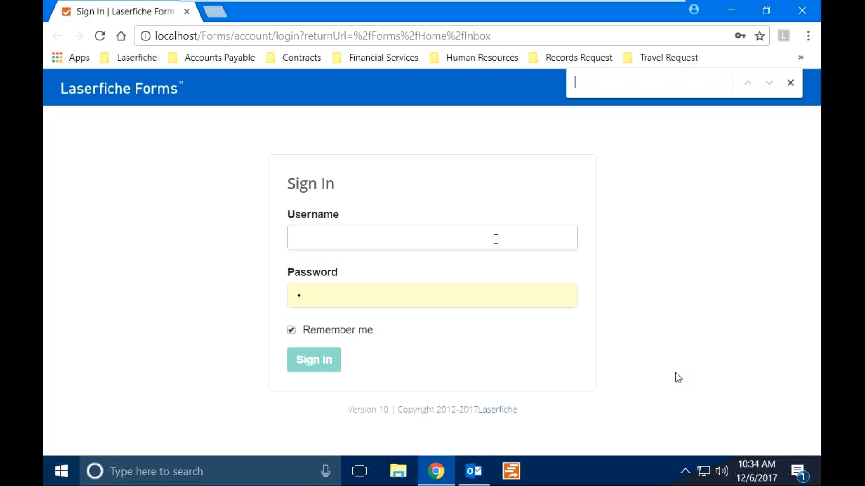
{"action": "left_click", "coordinate": [793, 82]}
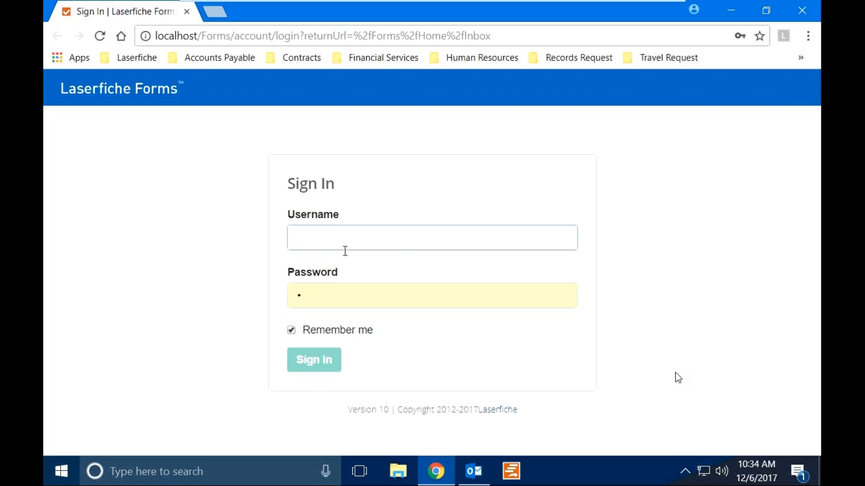
Fill username and password from the saved autofill suggestion and sign in to Forms.
{"action": "left_click", "coordinate": [343, 288]}
{"action": "left_click", "coordinate": [330, 227]}
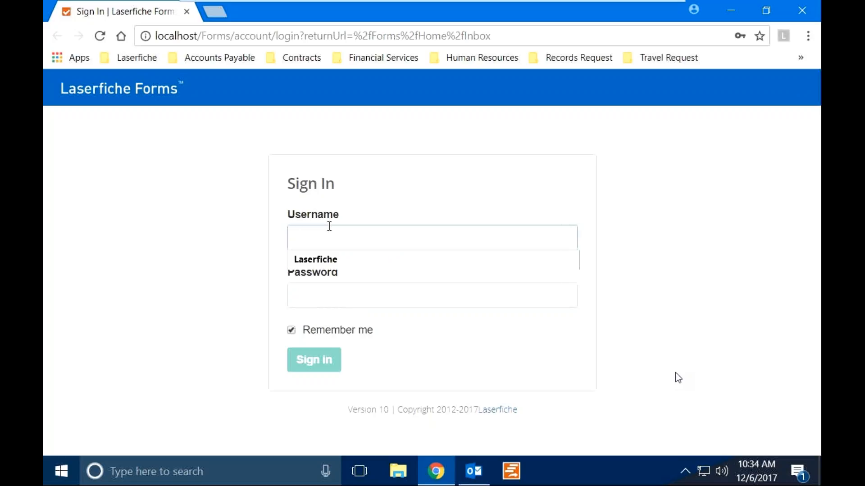
{"action": "left_click", "coordinate": [343, 258]}
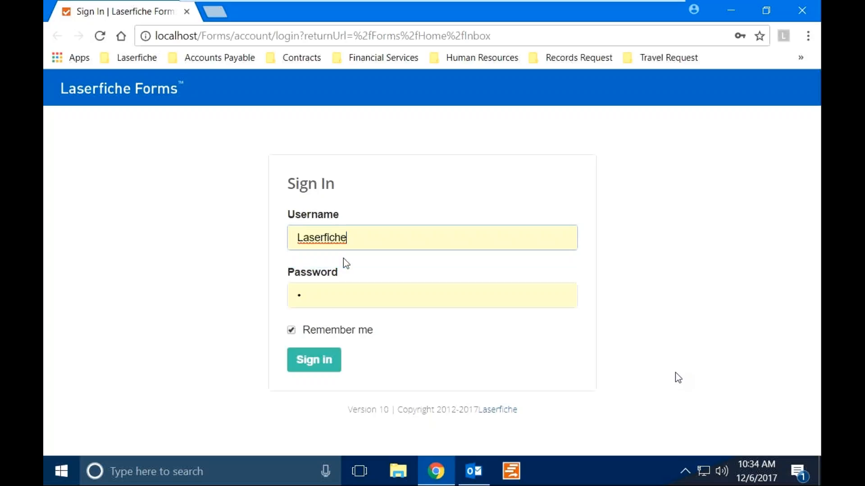
{"action": "left_click", "coordinate": [323, 369]}
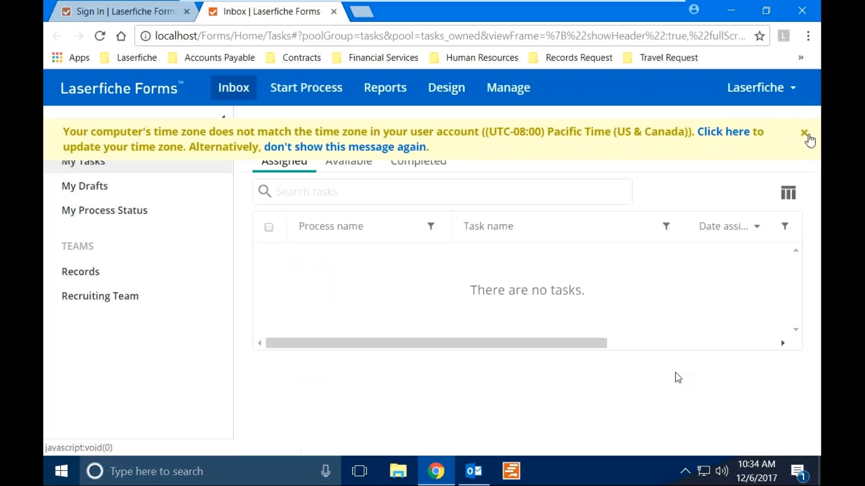
Dismiss the time-zone warning, open Reports in a new tab, and pick AP - Order Request.
{"action": "left_click", "coordinate": [806, 134]}
{"action": "left_click", "coordinate": [385, 90]}
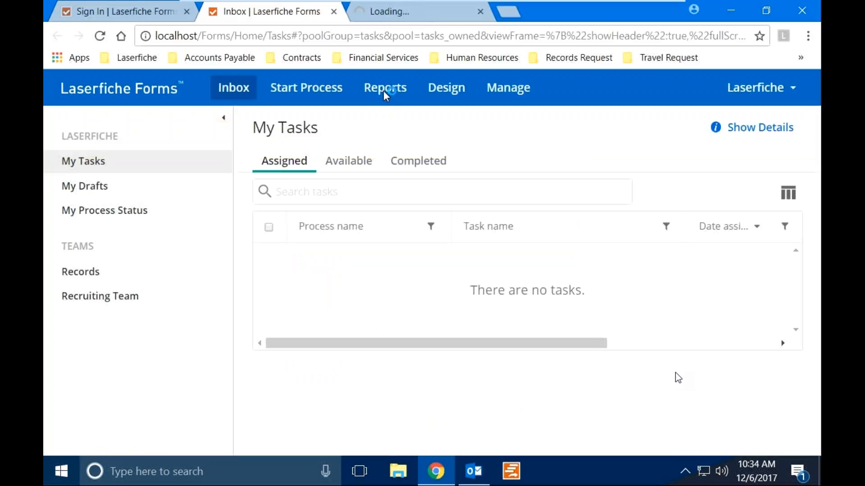
{"action": "left_click", "coordinate": [399, 13]}
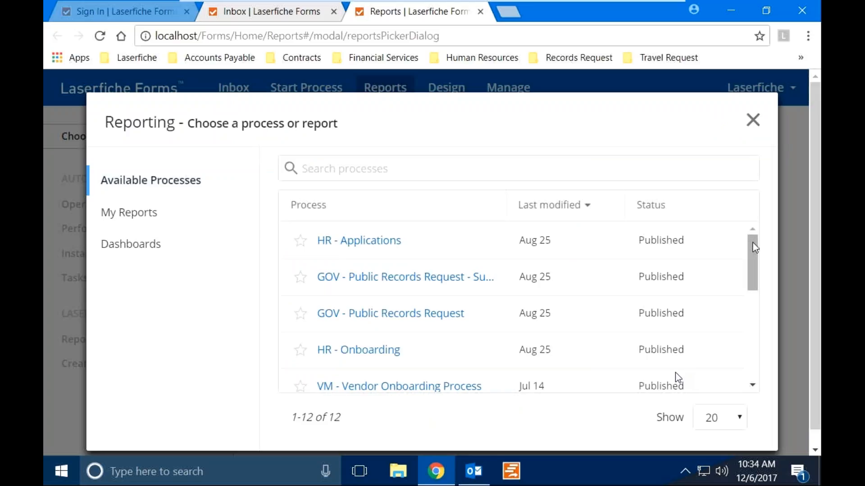
{"action": "left_click_drag", "start_coordinate": [755, 247], "coordinate": [784, 330]}
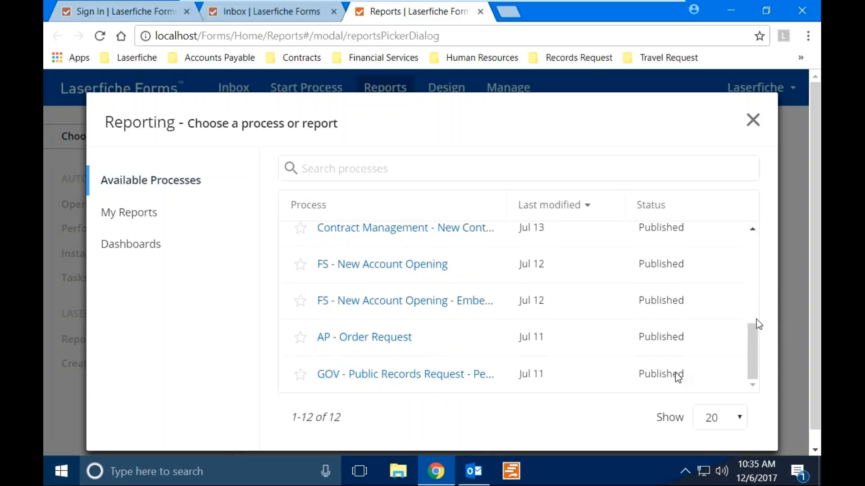
{"action": "left_click", "coordinate": [387, 340]}
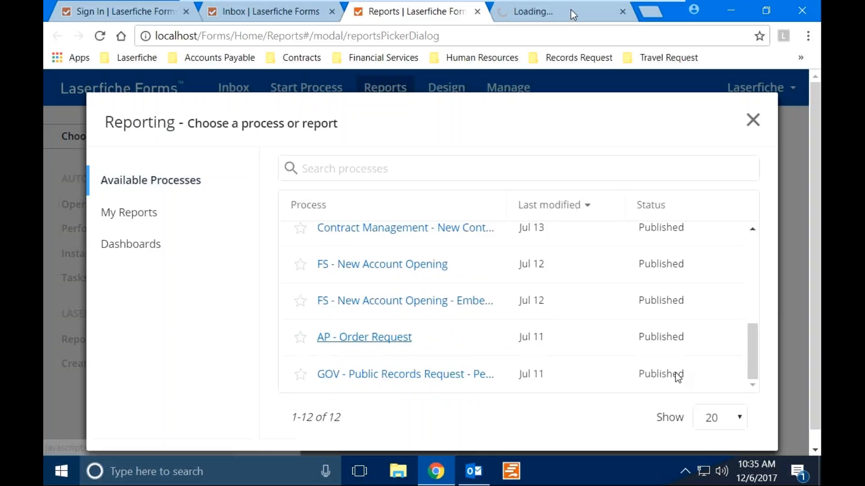
Switch to the AP - Order Request Operational Dashboard and scroll down to User Task Distribution.
{"action": "left_click", "coordinate": [541, 14]}
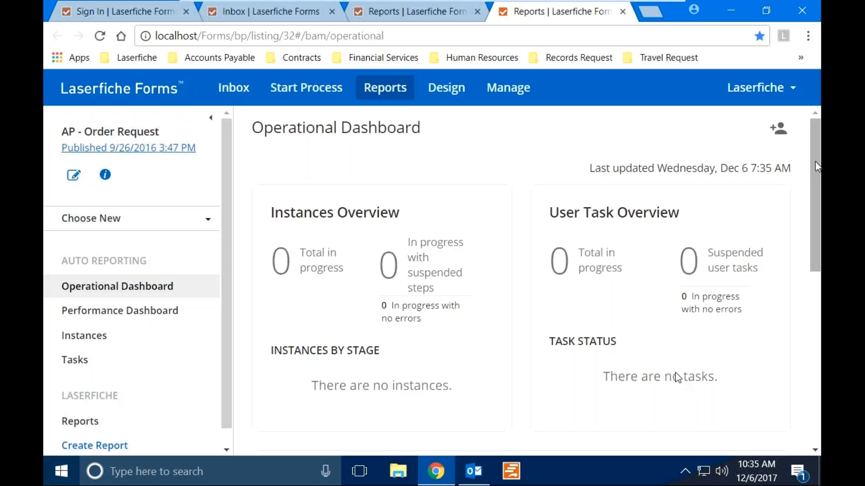
{"action": "left_click_drag", "start_coordinate": [816, 163], "coordinate": [813, 188]}
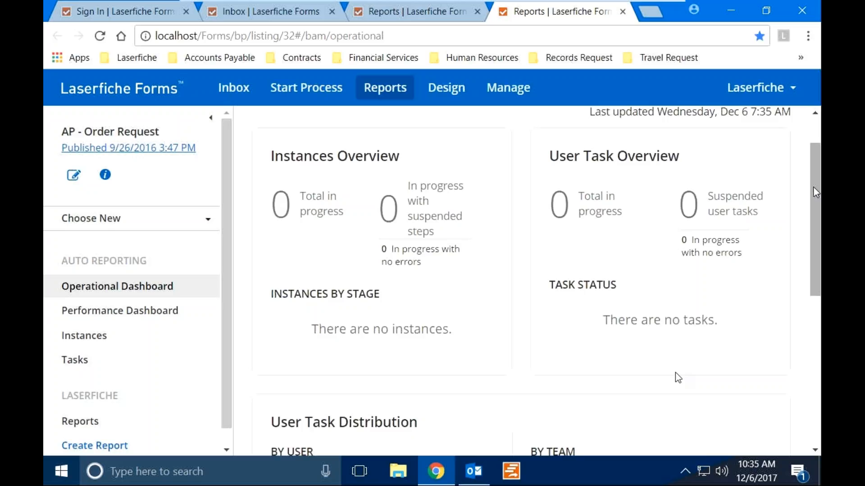
{"action": "left_click_drag", "start_coordinate": [813, 187], "coordinate": [812, 187]}
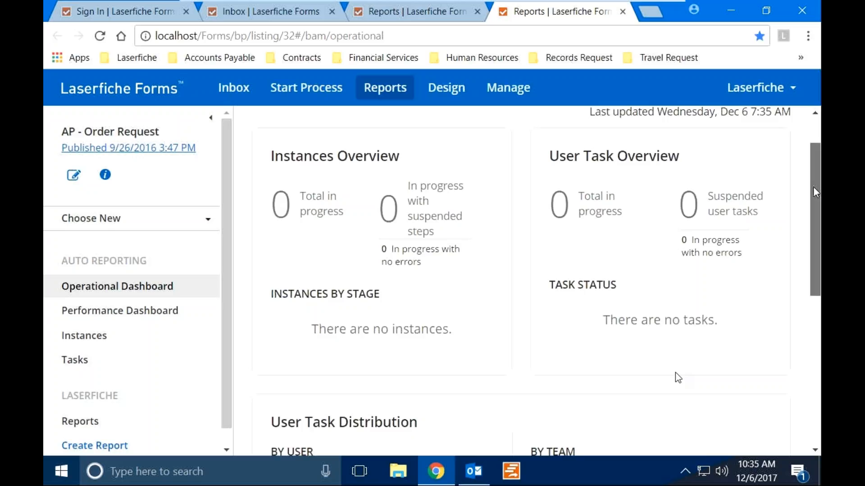
{"action": "left_click_drag", "start_coordinate": [812, 187], "coordinate": [814, 307]}
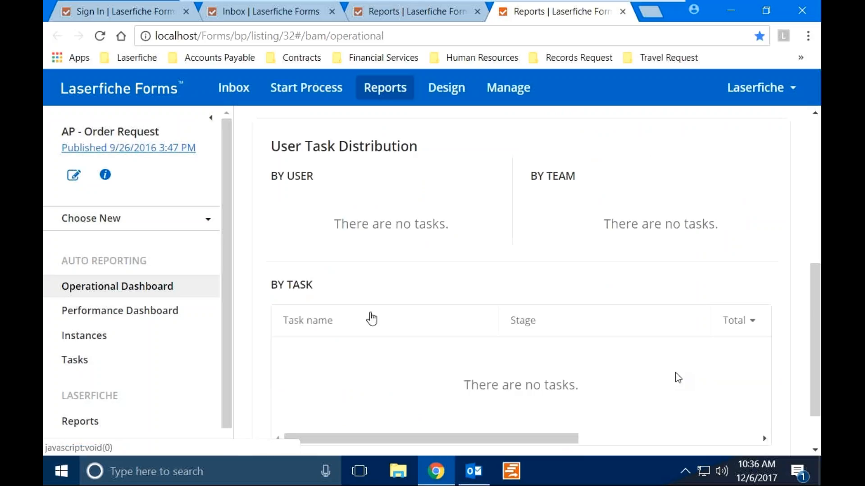
Open the Performance Dashboard and review its charts and stage-duration tables, returning to the top.
{"action": "left_click", "coordinate": [118, 321]}
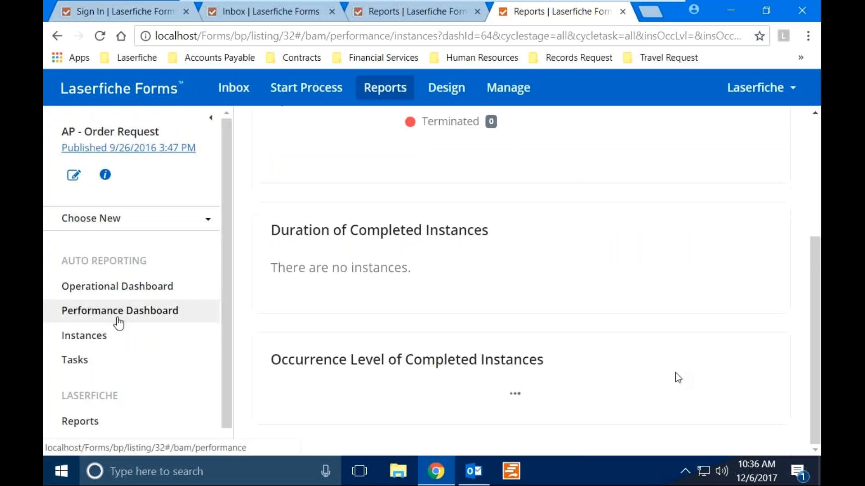
{"action": "scroll", "coordinate": [813, 244], "scroll_direction": "up", "scroll_amount": 3}
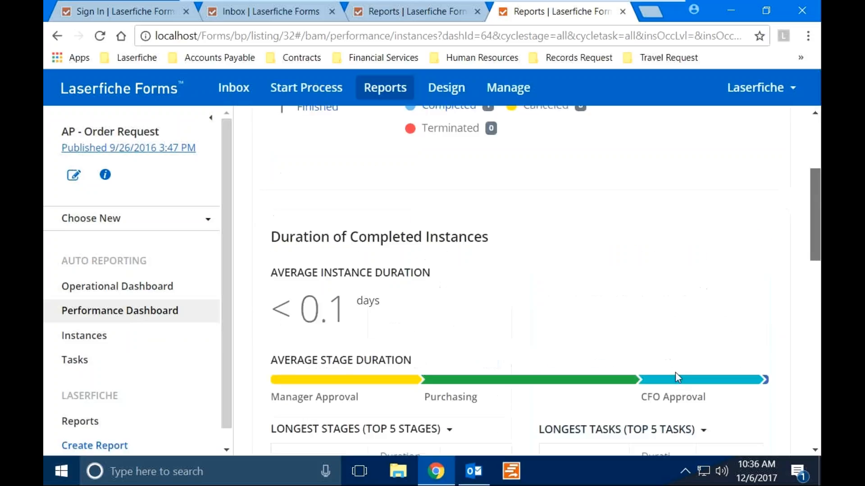
{"action": "scroll", "coordinate": [678, 377], "scroll_direction": "up", "scroll_amount": 4}
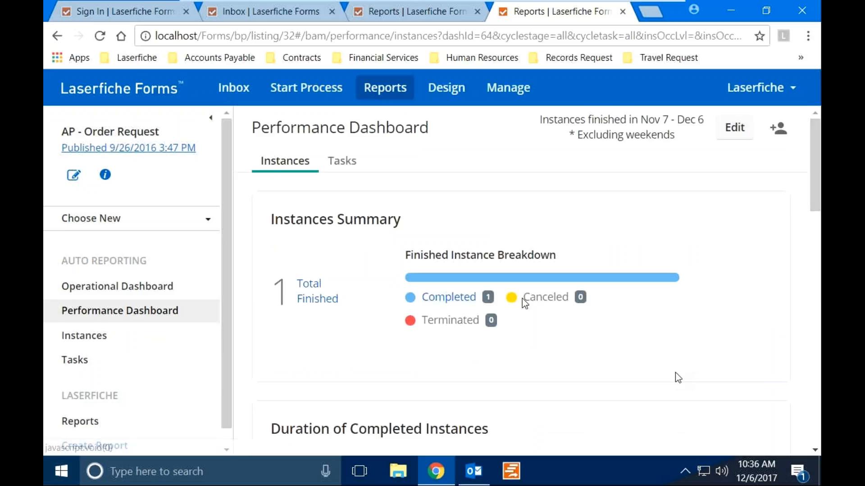
{"action": "scroll", "coordinate": [493, 311], "scroll_direction": "down", "scroll_amount": 3}
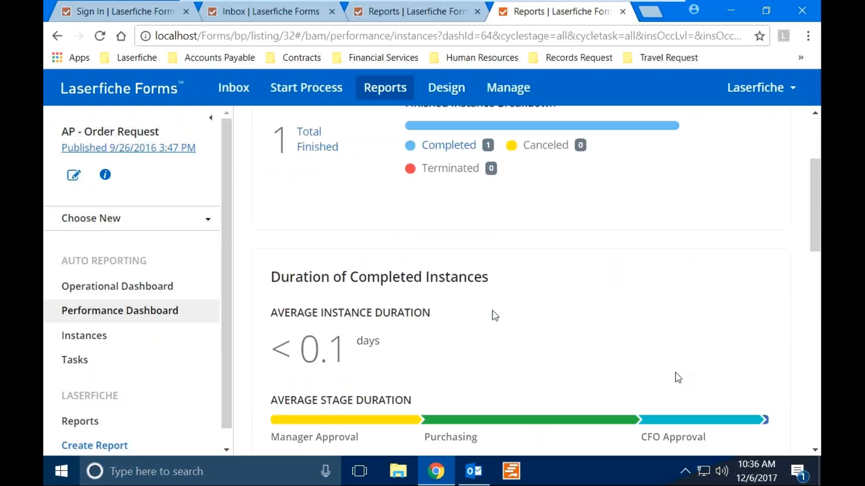
{"action": "scroll", "coordinate": [495, 315], "scroll_direction": "down", "scroll_amount": 2}
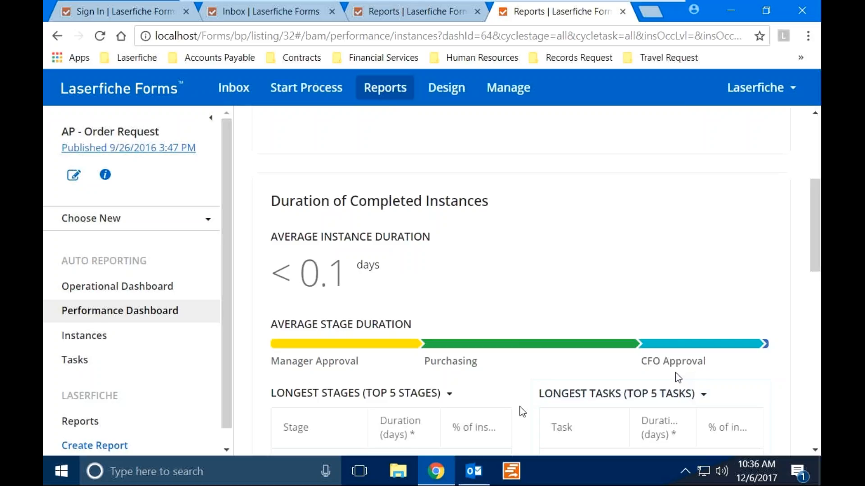
{"action": "scroll", "coordinate": [521, 411], "scroll_direction": "down", "scroll_amount": 2}
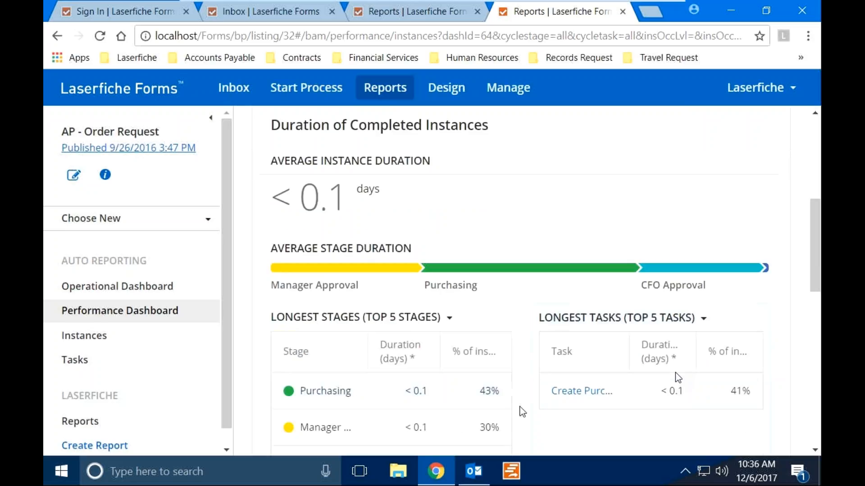
{"action": "scroll", "coordinate": [522, 411], "scroll_direction": "down", "scroll_amount": 2}
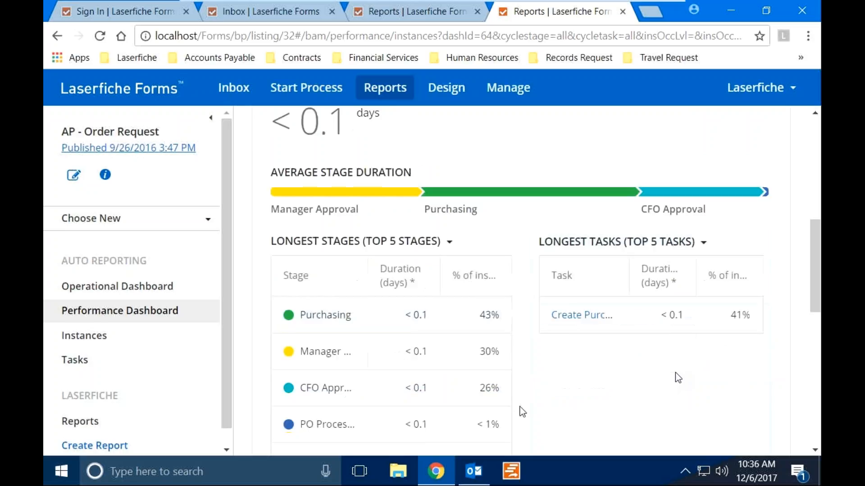
{"action": "scroll", "coordinate": [523, 411], "scroll_direction": "down", "scroll_amount": 2}
{"action": "scroll", "coordinate": [523, 411], "scroll_direction": "down", "scroll_amount": 7}
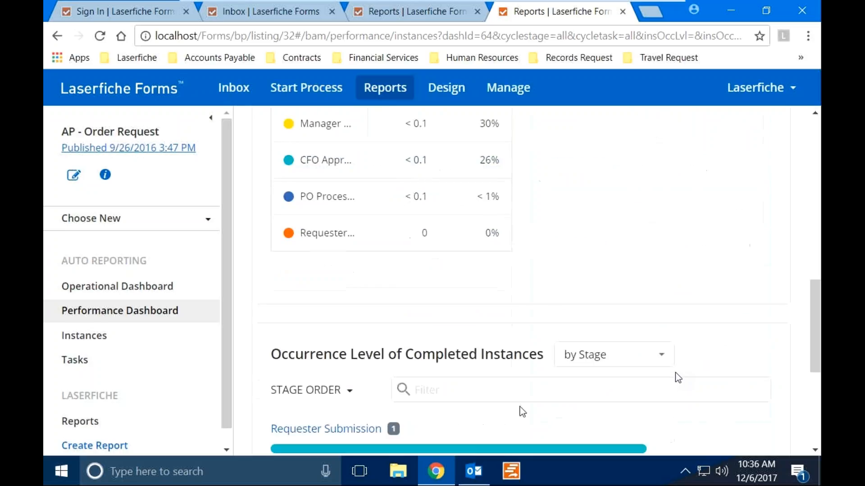
{"action": "scroll", "coordinate": [522, 412], "scroll_direction": "down", "scroll_amount": 1}
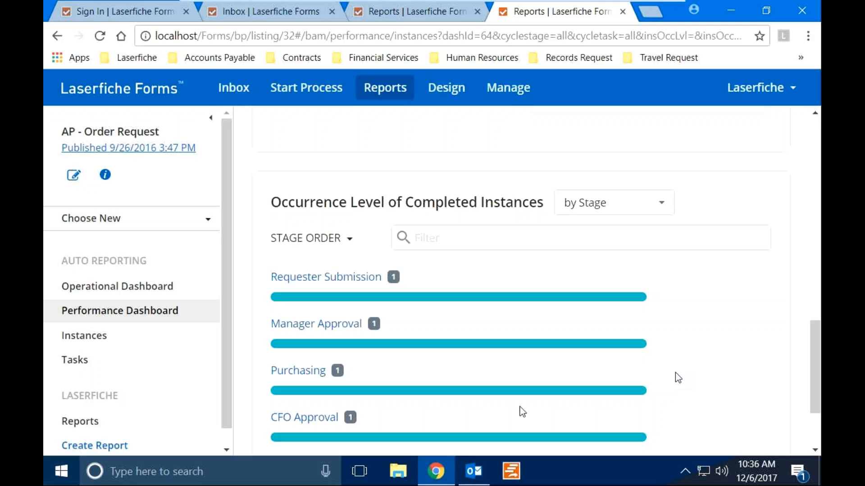
{"action": "scroll", "coordinate": [522, 412], "scroll_direction": "down", "scroll_amount": 2}
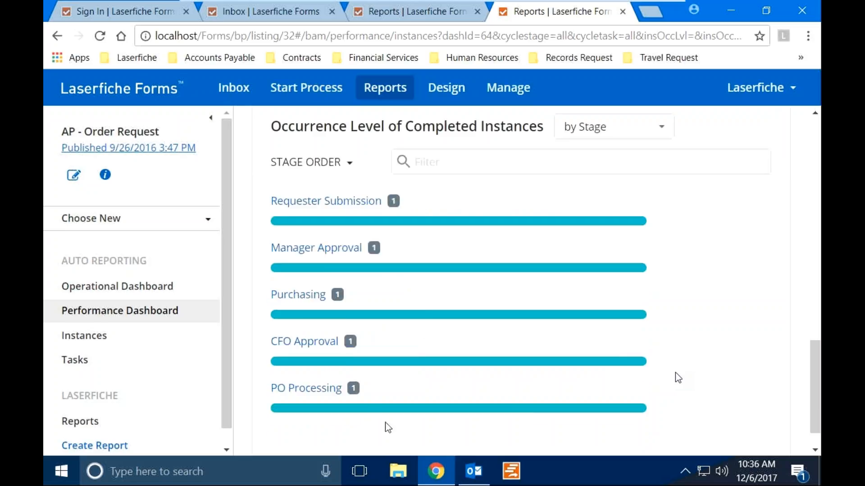
{"action": "scroll", "coordinate": [388, 428], "scroll_direction": "down", "scroll_amount": 1}
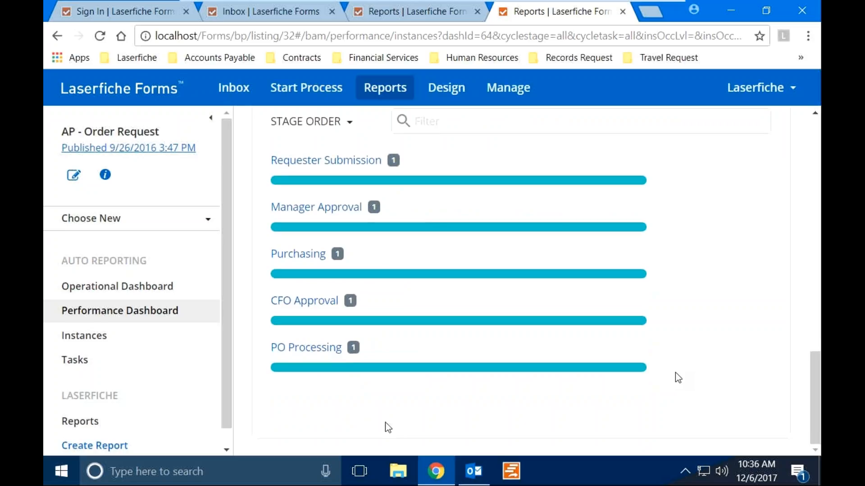
{"action": "scroll", "coordinate": [388, 427], "scroll_direction": "up", "scroll_amount": 1}
{"action": "scroll", "coordinate": [388, 428], "scroll_direction": "up", "scroll_amount": 1}
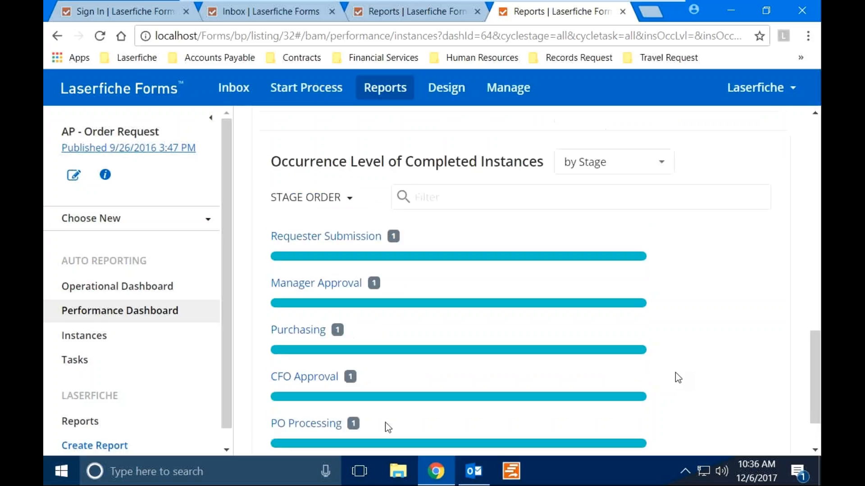
{"action": "scroll", "coordinate": [388, 427], "scroll_direction": "up", "scroll_amount": 5}
{"action": "scroll", "coordinate": [387, 428], "scroll_direction": "up", "scroll_amount": 5}
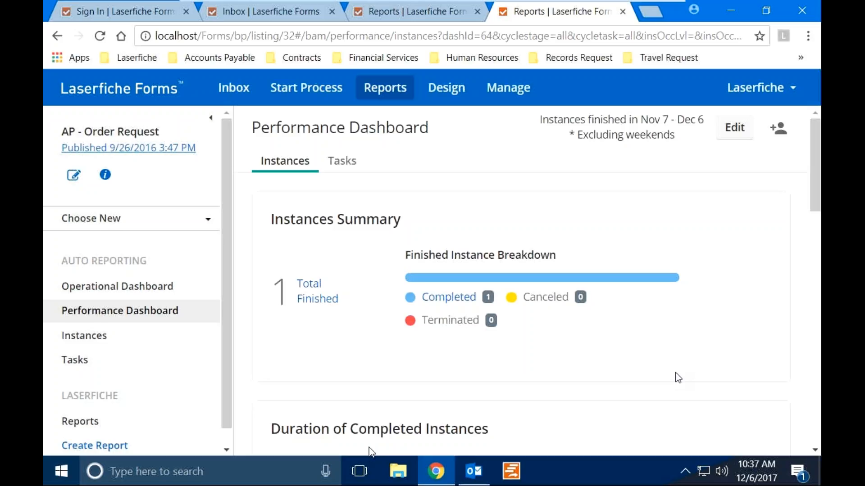
Minimize the Chrome window showing the AP - Order Request Performance Dashboard.
{"action": "left_click", "coordinate": [730, 16]}
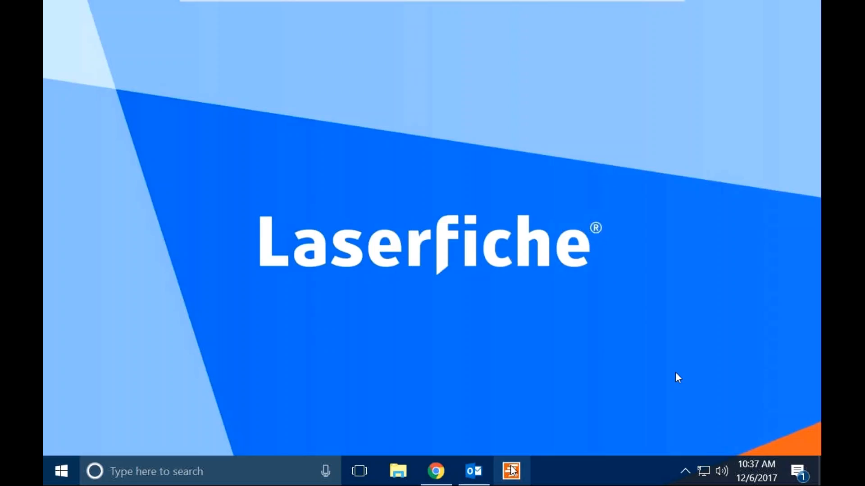
Launch Quick Fields and select the Invoices (Server) session under Recent Sessions.
{"action": "left_click", "coordinate": [513, 470]}
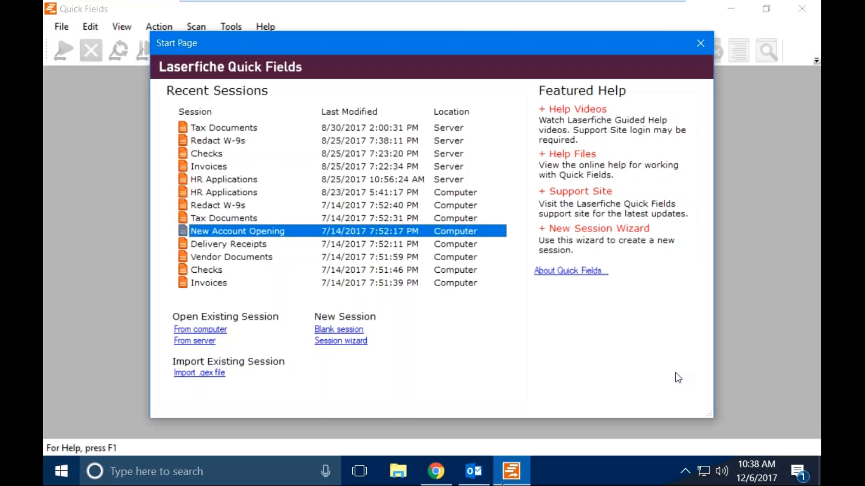
{"action": "mouse_move", "coordinate": [454, 483]}
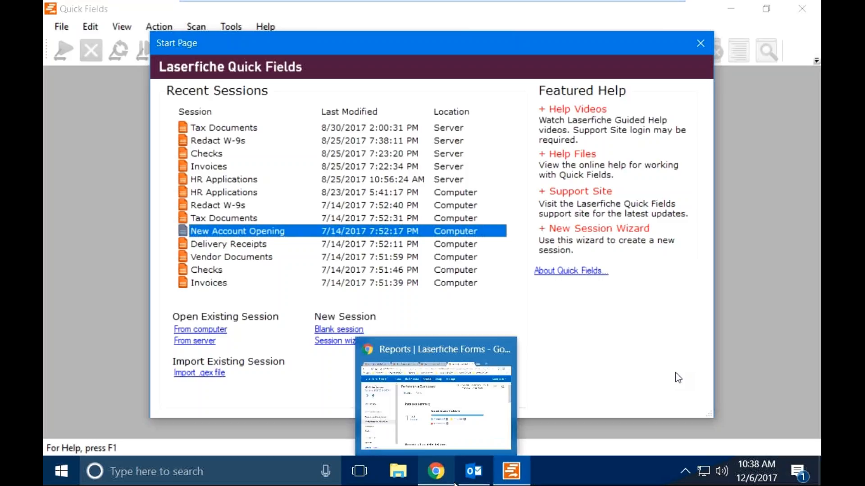
{"action": "left_click", "coordinate": [357, 400]}
{"action": "left_click", "coordinate": [210, 167]}
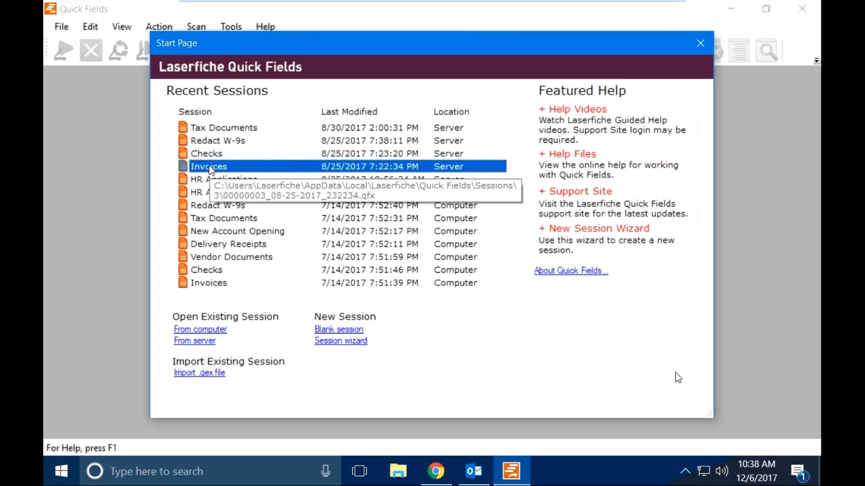
Open the Invoices session and scan it, producing three identified invoices with 0 errors.
{"action": "double_click", "coordinate": [211, 167]}
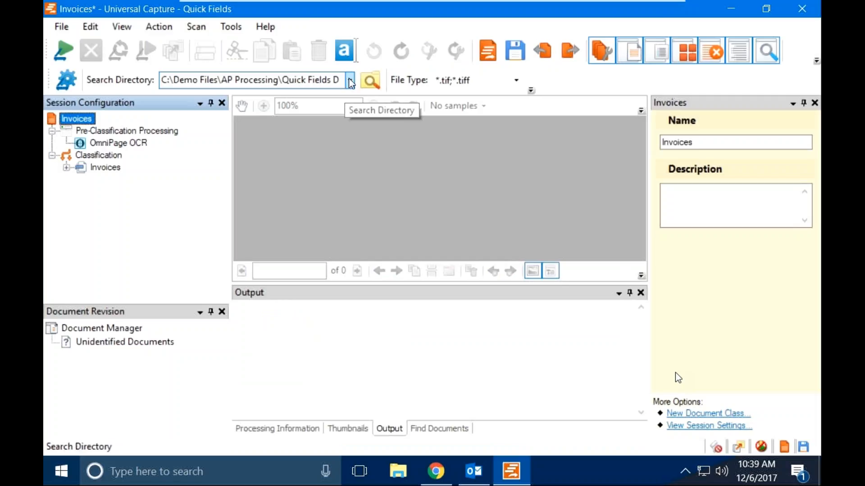
{"action": "left_click", "coordinate": [65, 50]}
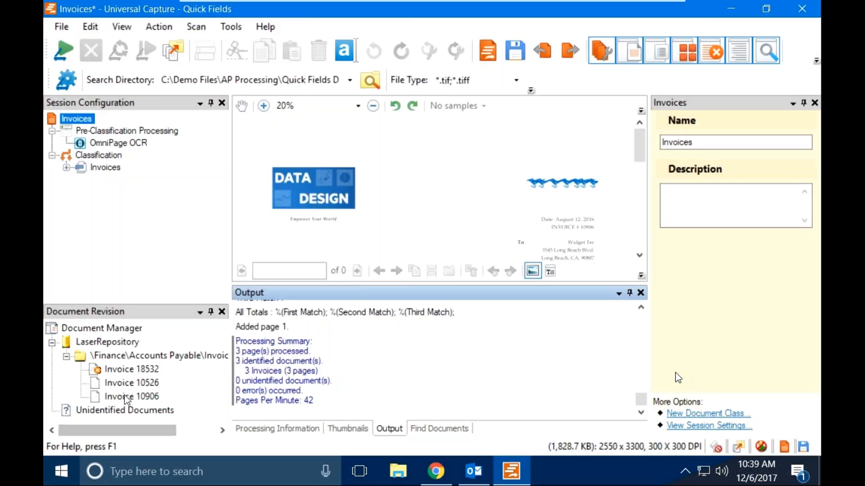
Show Invoice 10526 and scroll through its image and index fields.
{"action": "left_click", "coordinate": [119, 382]}
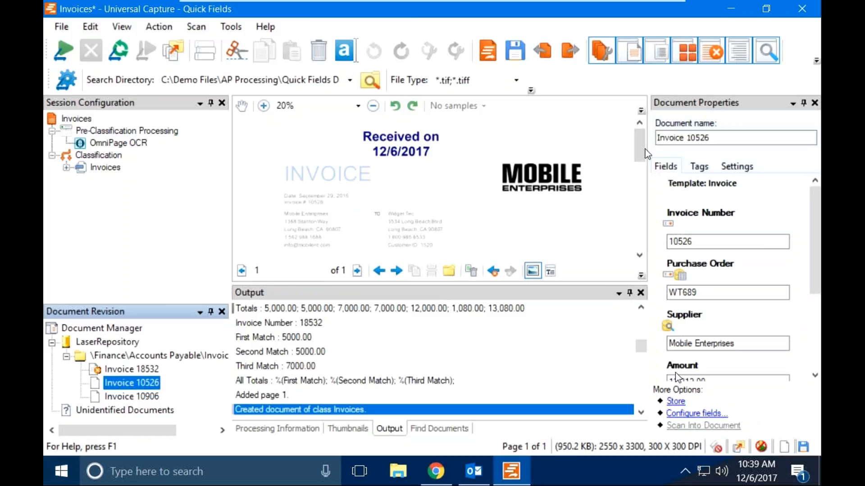
{"action": "left_click_drag", "start_coordinate": [642, 153], "coordinate": [649, 182]}
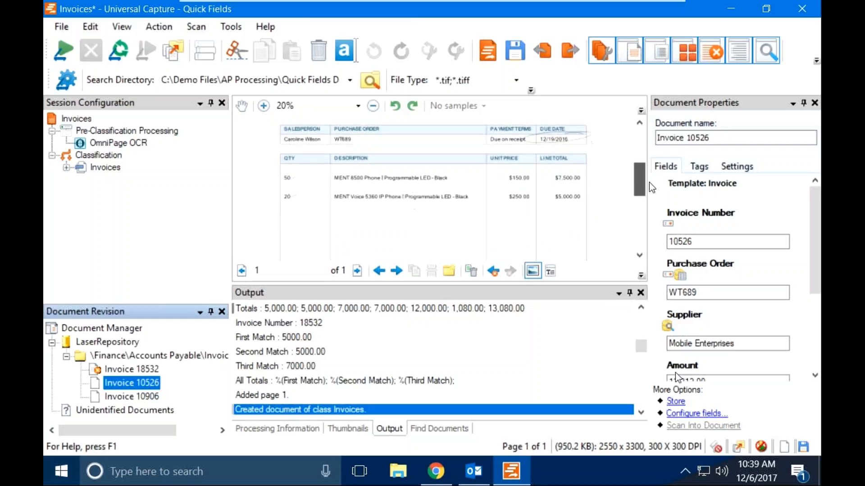
{"action": "left_click", "coordinate": [681, 192]}
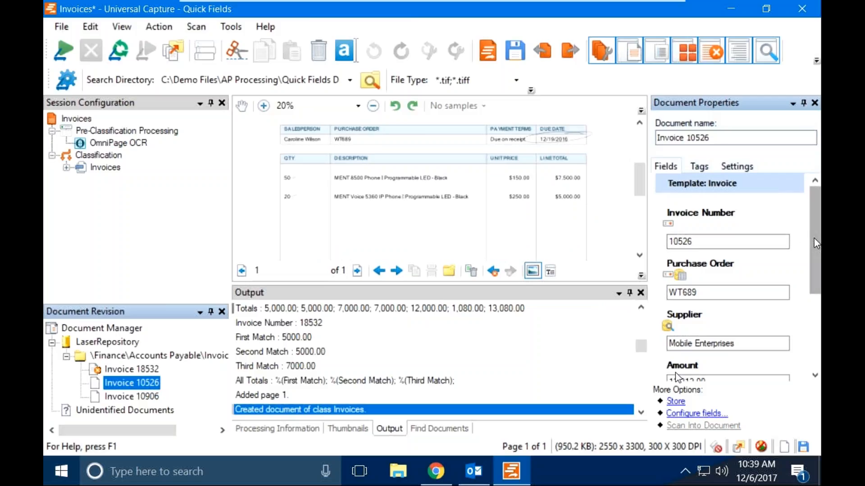
{"action": "left_click_drag", "start_coordinate": [815, 238], "coordinate": [820, 297]}
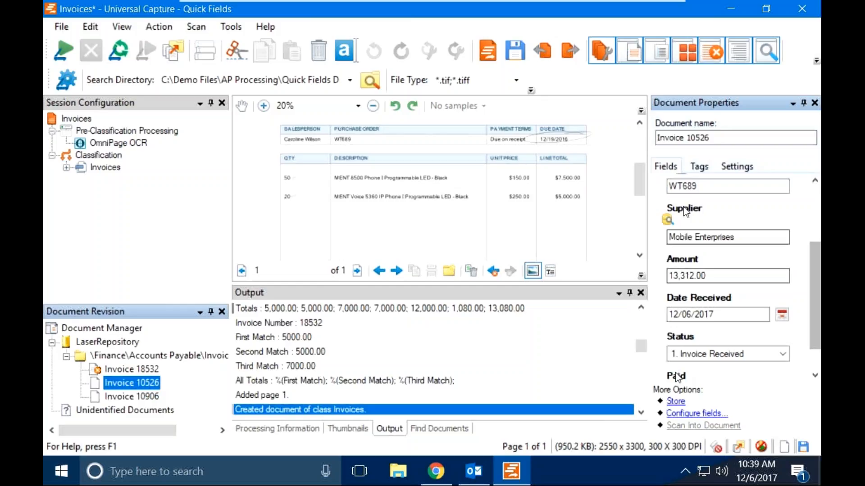
{"action": "left_click_drag", "start_coordinate": [643, 189], "coordinate": [648, 225]}
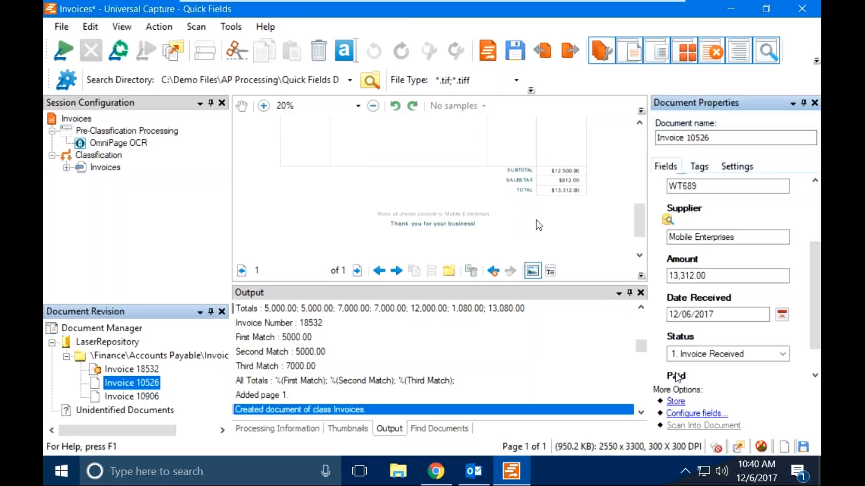
Zoom in to confirm the $13,312.00 total matches, then select Invoice 18532.
{"action": "left_click", "coordinate": [264, 108]}
{"action": "left_click", "coordinate": [265, 108]}
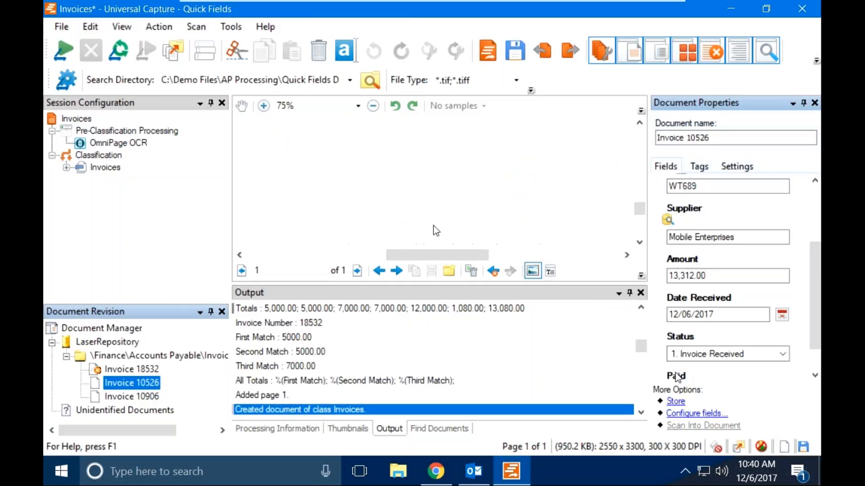
{"action": "left_click_drag", "start_coordinate": [435, 254], "coordinate": [527, 228]}
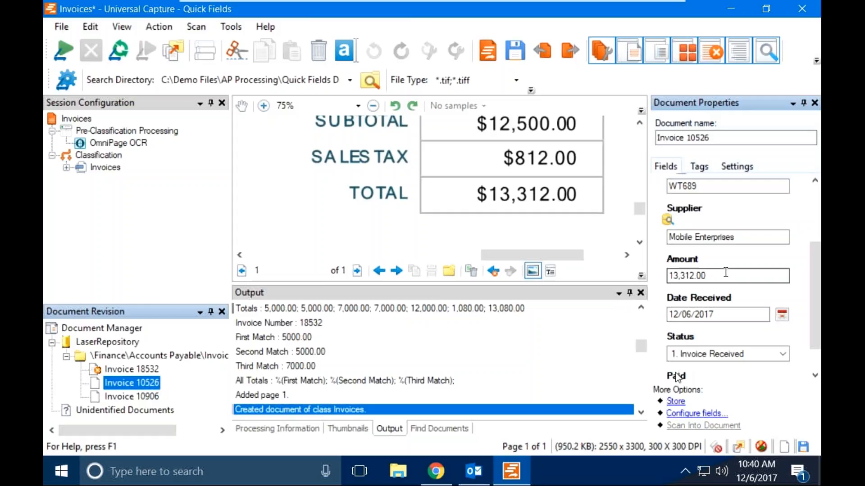
{"action": "left_click", "coordinate": [126, 370], "text": "ctrl"}
Zoom out on Invoice 18532 to read its note and enter WT688 as Purchase Order.
{"action": "left_click", "coordinate": [124, 369]}
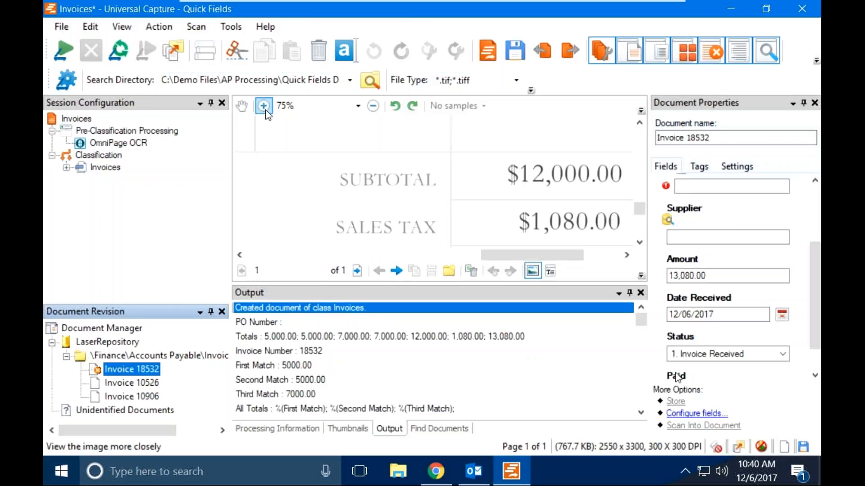
{"action": "left_click", "coordinate": [371, 109]}
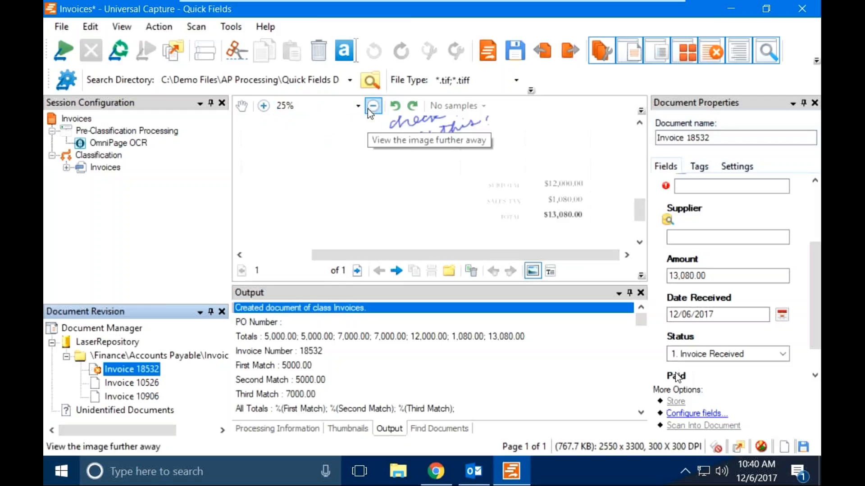
{"action": "left_click", "coordinate": [368, 110]}
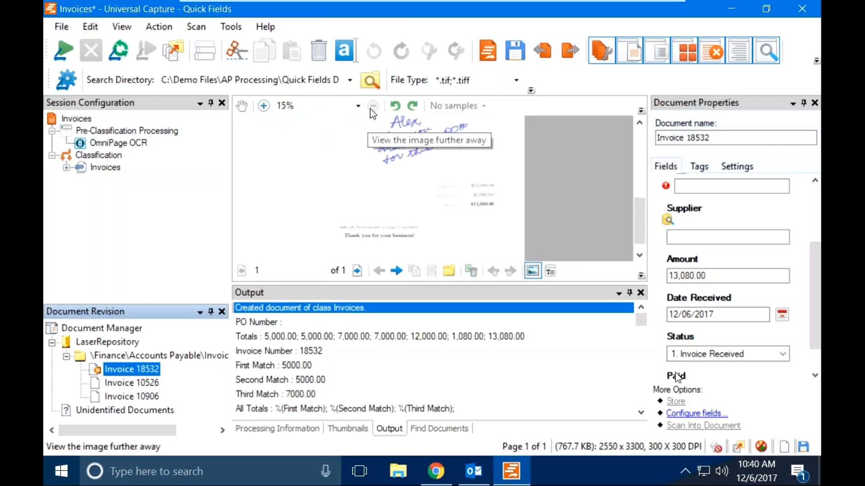
{"action": "left_click_drag", "start_coordinate": [641, 209], "coordinate": [527, 167]}
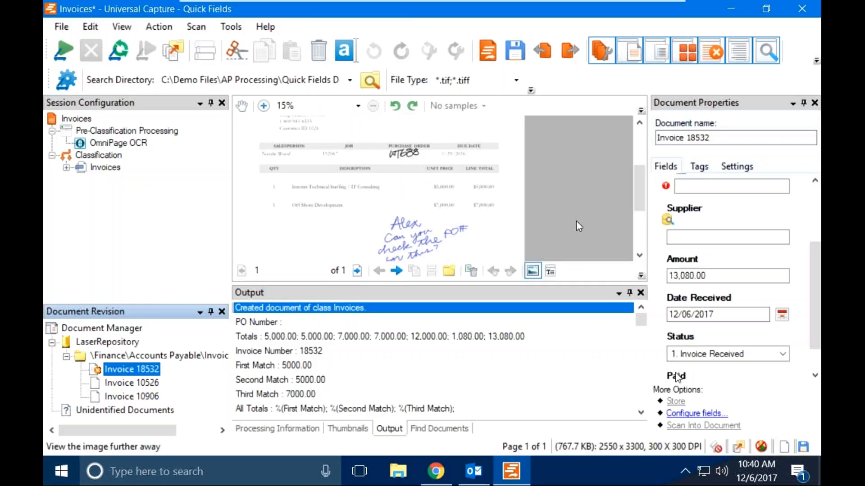
{"action": "scroll", "coordinate": [816, 269], "scroll_direction": "up", "scroll_amount": 4}
{"action": "scroll", "coordinate": [816, 194], "scroll_direction": "up", "scroll_amount": 1}
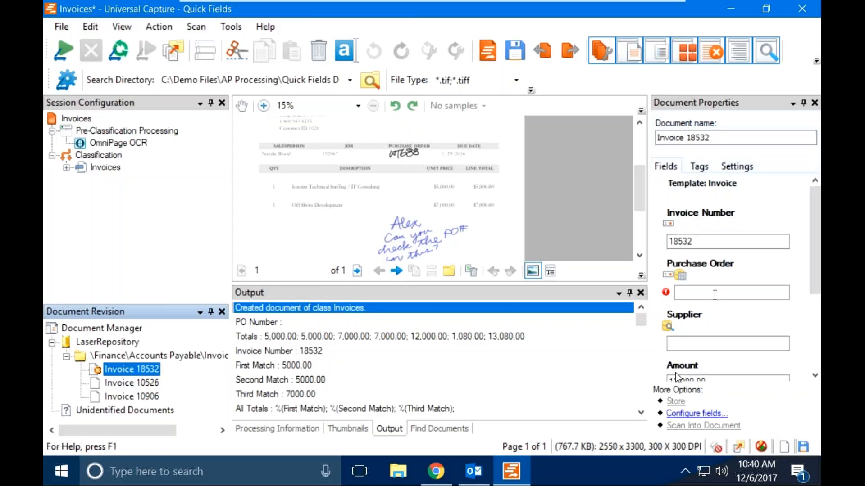
{"action": "left_click", "coordinate": [715, 292]}
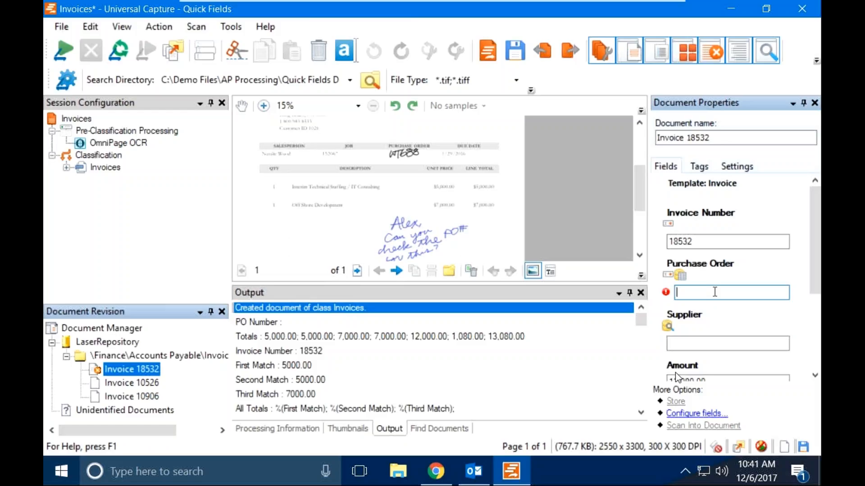
{"action": "type", "text": "W"}
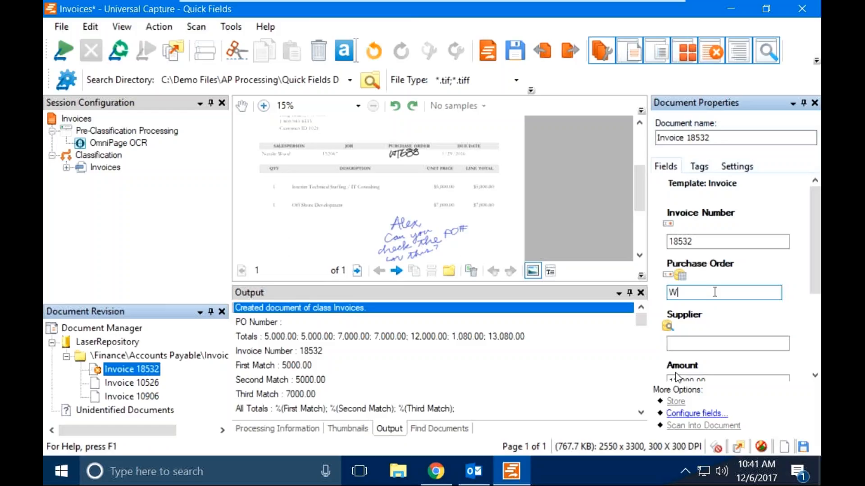
{"action": "type", "text": "T688"}
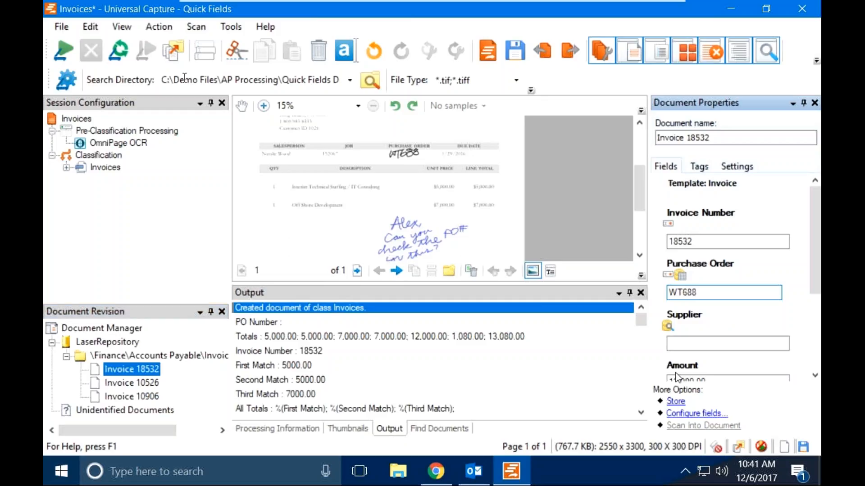
{"action": "left_click", "coordinate": [179, 51]}
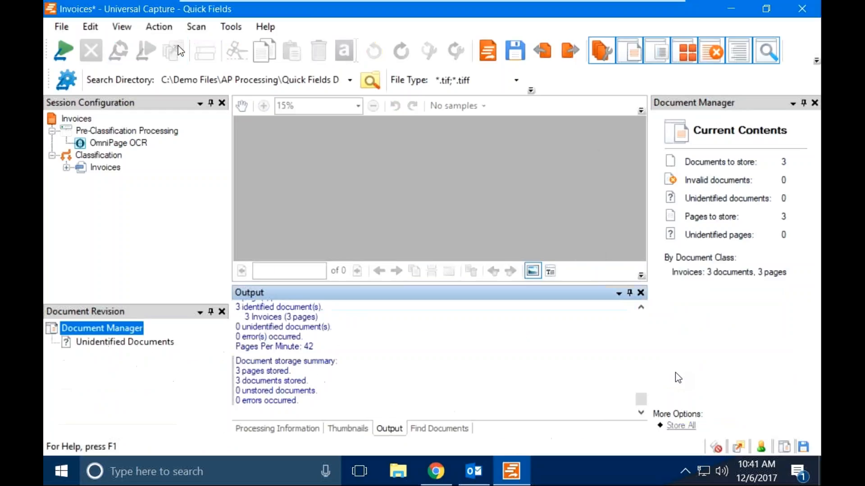
{"action": "left_click", "coordinate": [121, 130]}
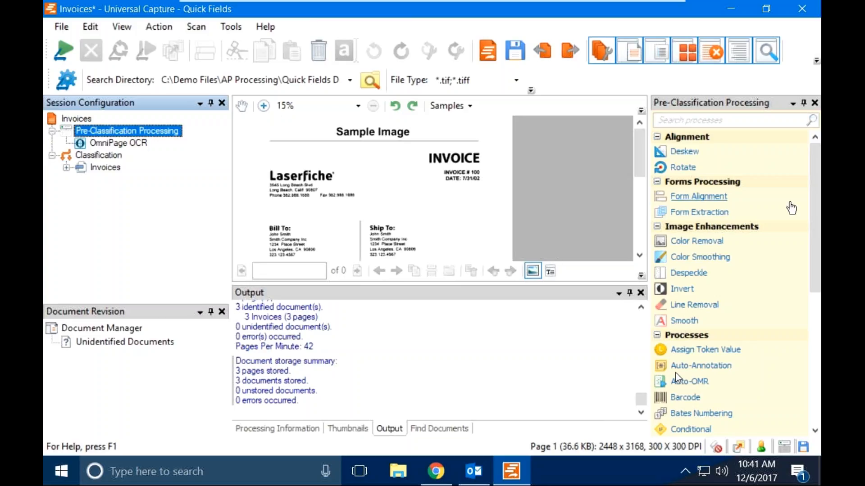
{"action": "scroll", "coordinate": [676, 374], "scroll_direction": "down", "scroll_amount": 3}
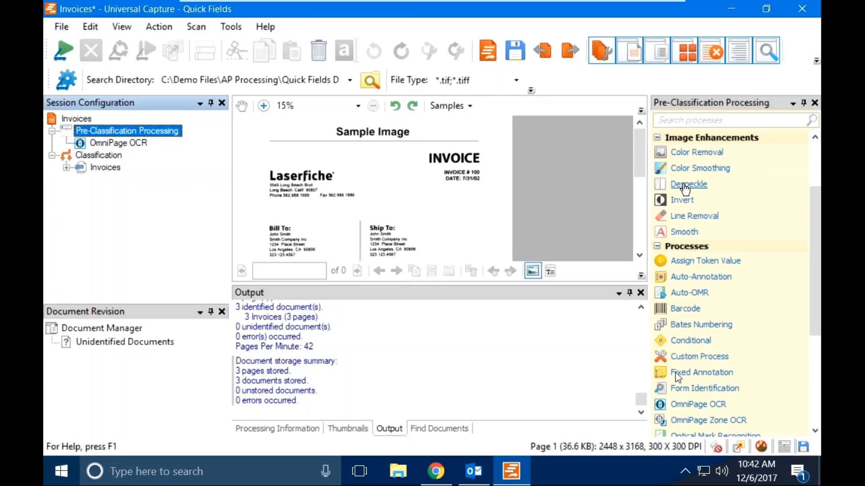
{"action": "mouse_move", "coordinate": [684, 188]}
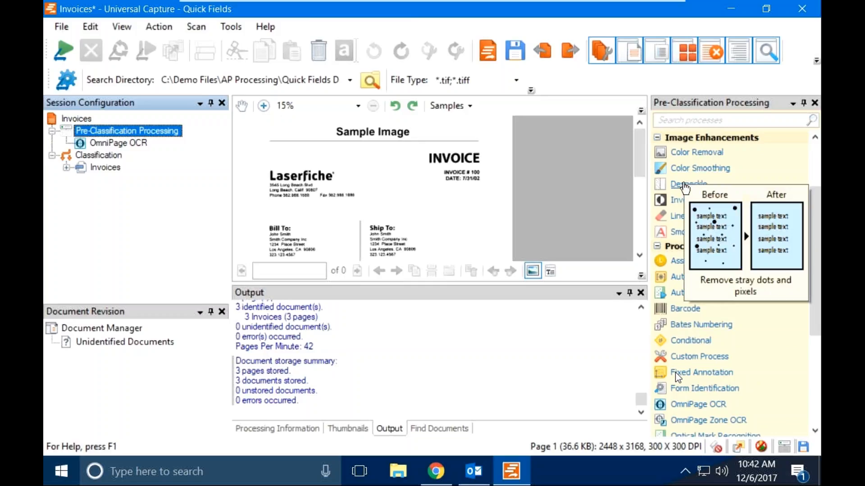
{"action": "mouse_move", "coordinate": [693, 158]}
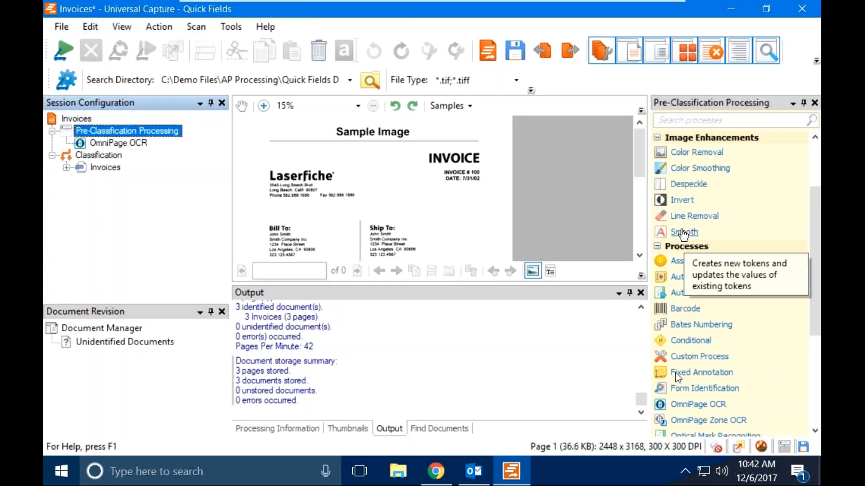
{"action": "mouse_move", "coordinate": [683, 233]}
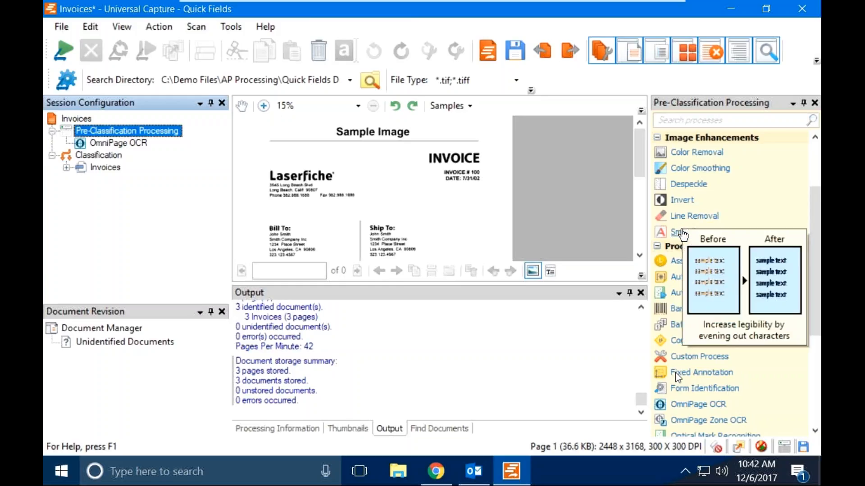
{"action": "right_click", "coordinate": [817, 233]}
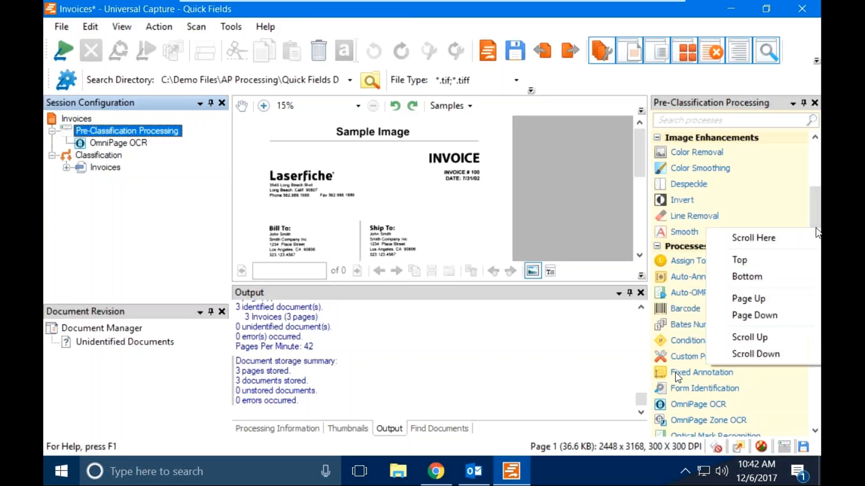
{"action": "left_click", "coordinate": [817, 221]}
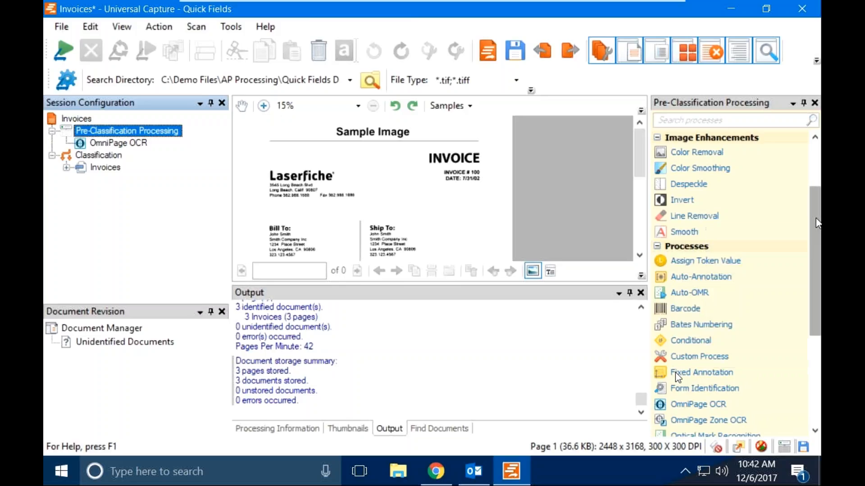
{"action": "left_click_drag", "start_coordinate": [818, 224], "coordinate": [819, 283]}
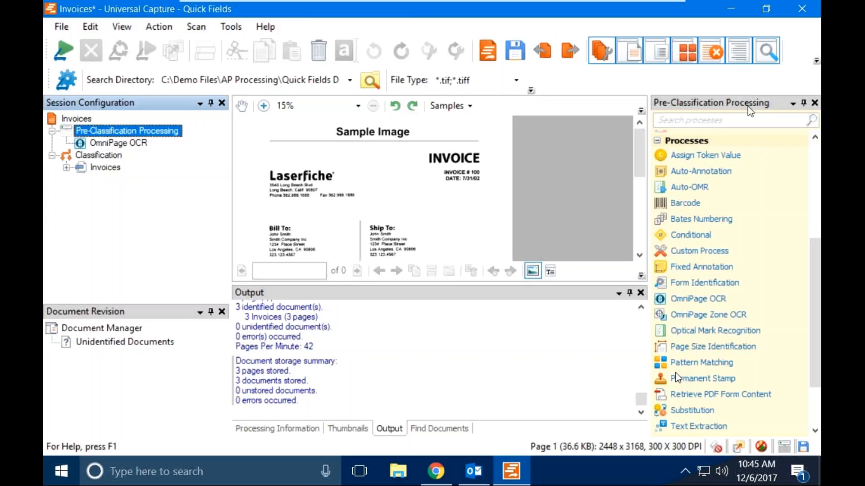
Minimize Quick Fields, restore Chrome, and sign in via the Laserfiche > Web Client bookmark.
{"action": "left_click", "coordinate": [734, 9]}
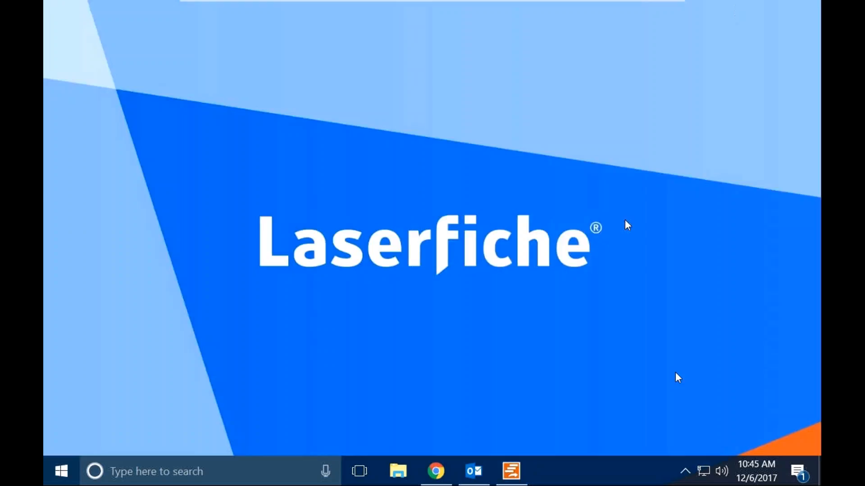
{"action": "left_click", "coordinate": [435, 472]}
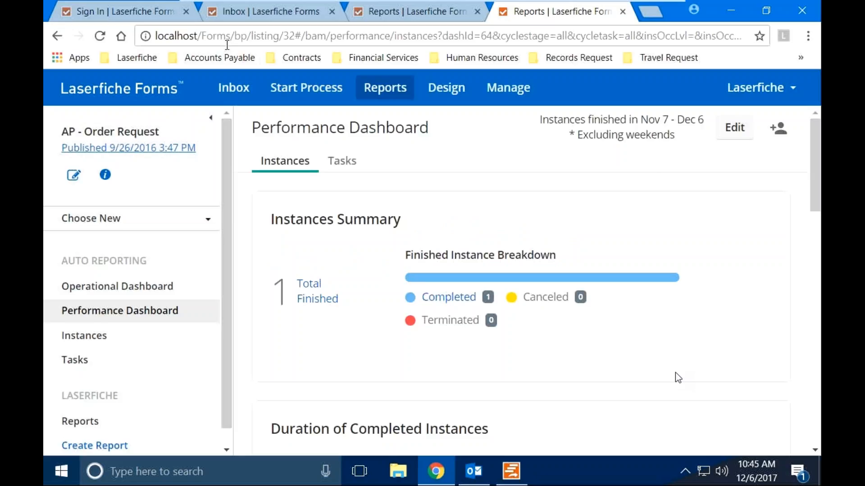
{"action": "left_click", "coordinate": [152, 57]}
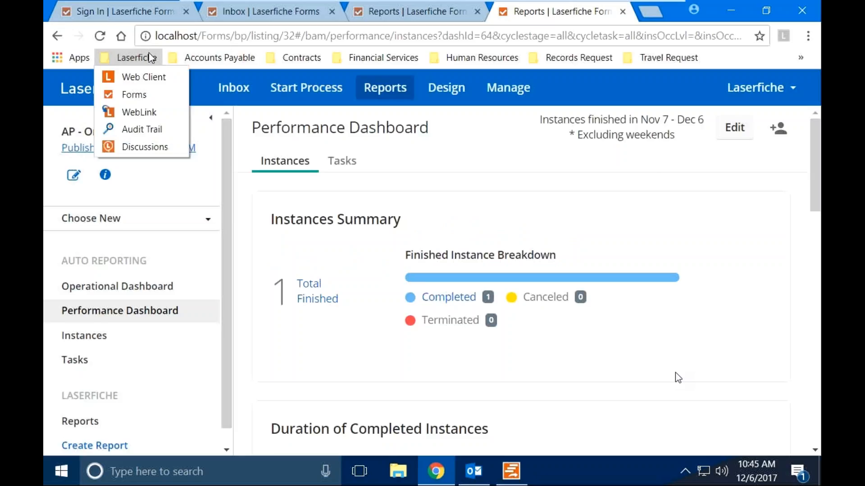
{"action": "left_click", "coordinate": [152, 77]}
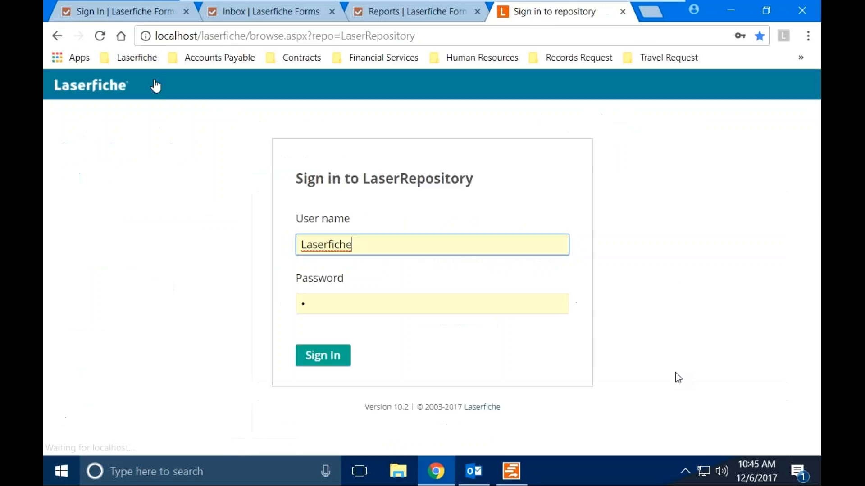
{"action": "left_click", "coordinate": [323, 363]}
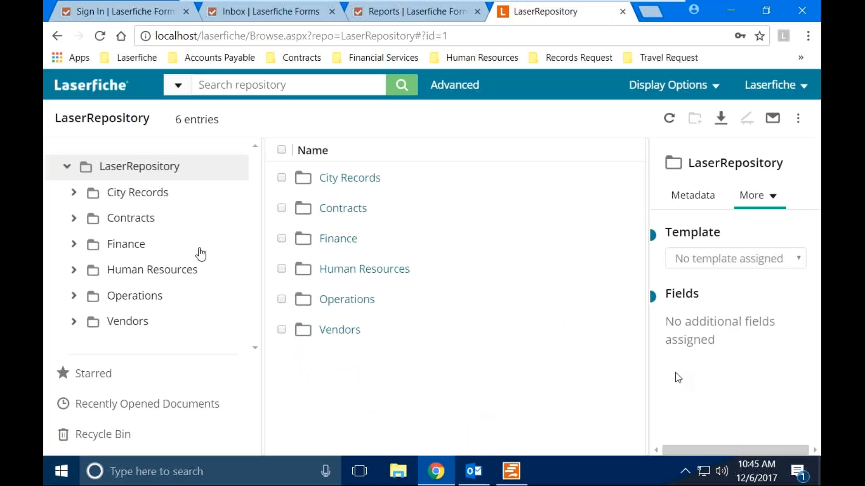
Search the repository for INVOICE and open Invoice 10305 from the 858 results.
{"action": "left_click", "coordinate": [217, 90]}
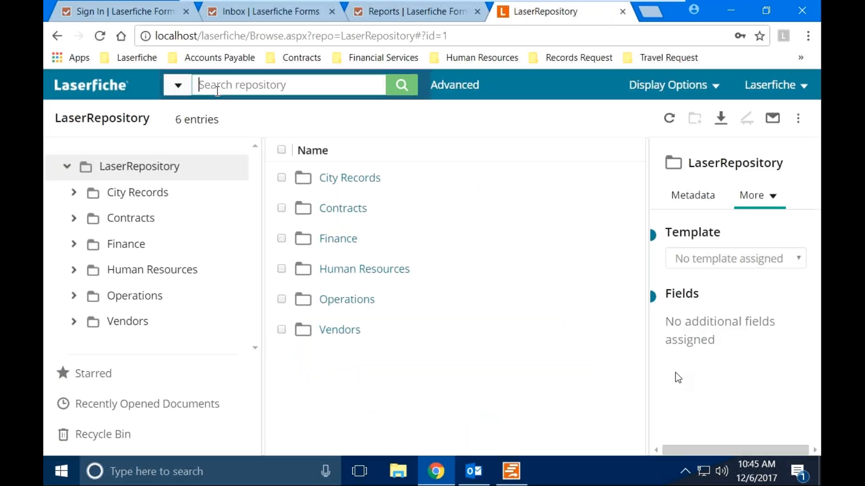
{"action": "type", "text": "INVOICE"}
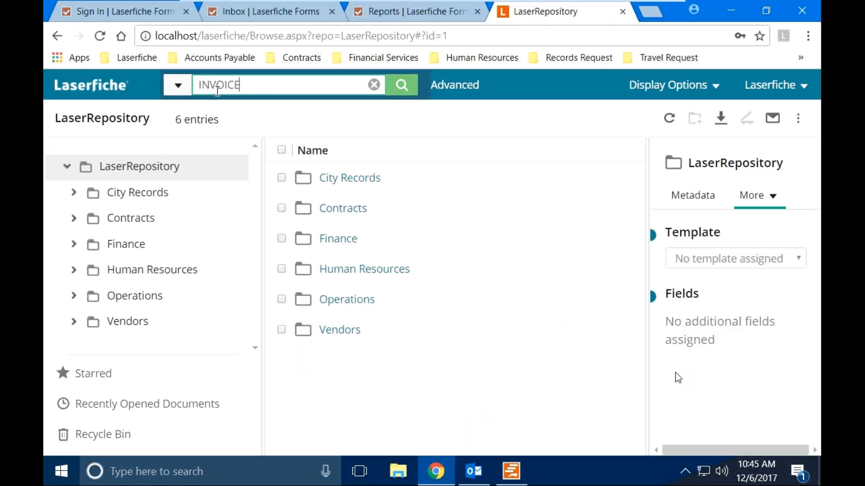
{"action": "key", "text": "Return"}
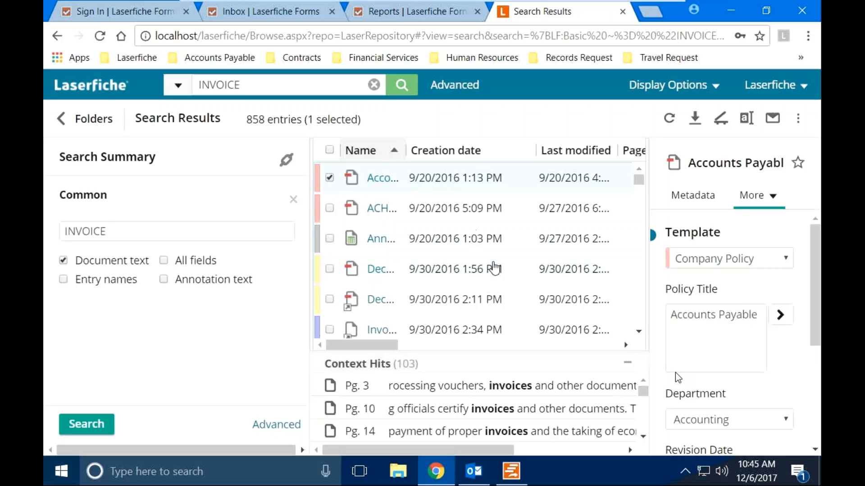
{"action": "left_click", "coordinate": [381, 330]}
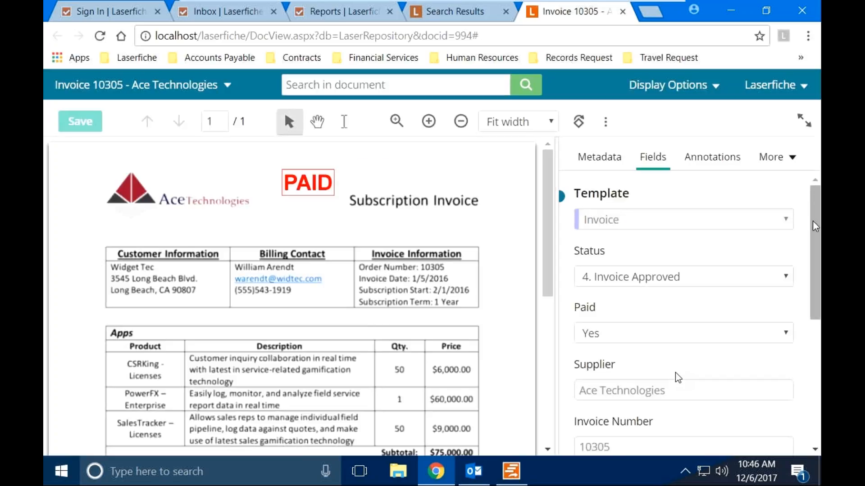
{"action": "left_click", "coordinate": [697, 283]}
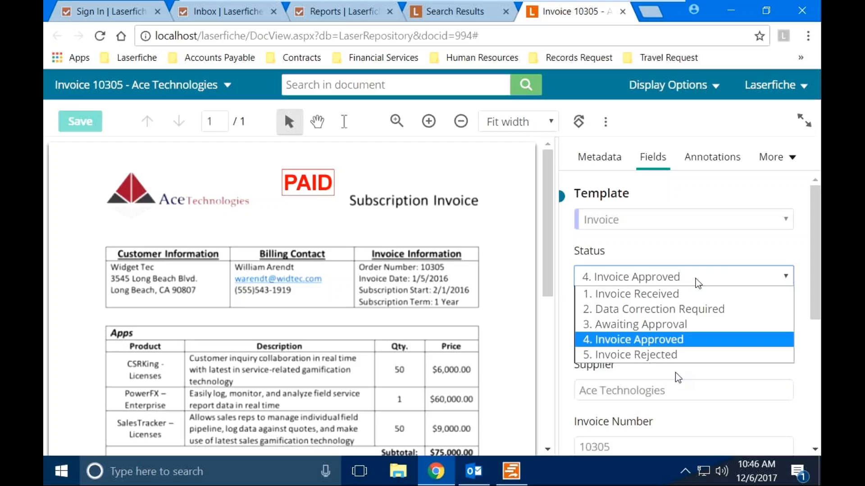
{"action": "left_click", "coordinate": [631, 354]}
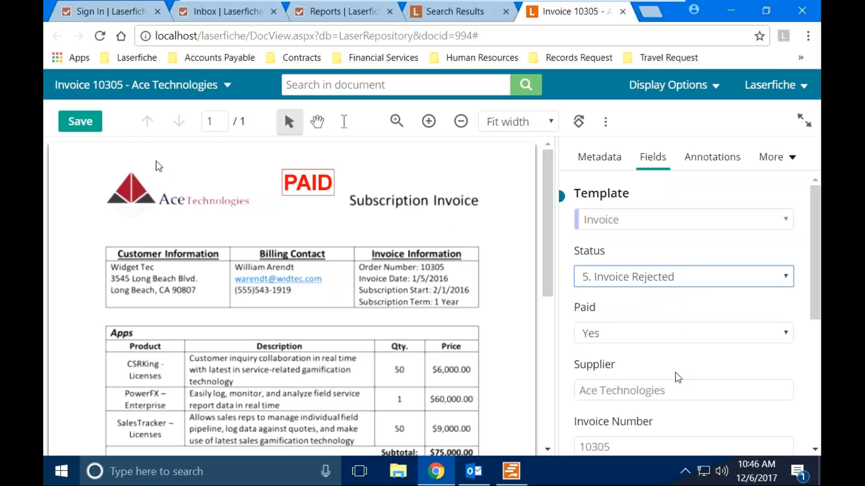
{"action": "left_click", "coordinate": [649, 280]}
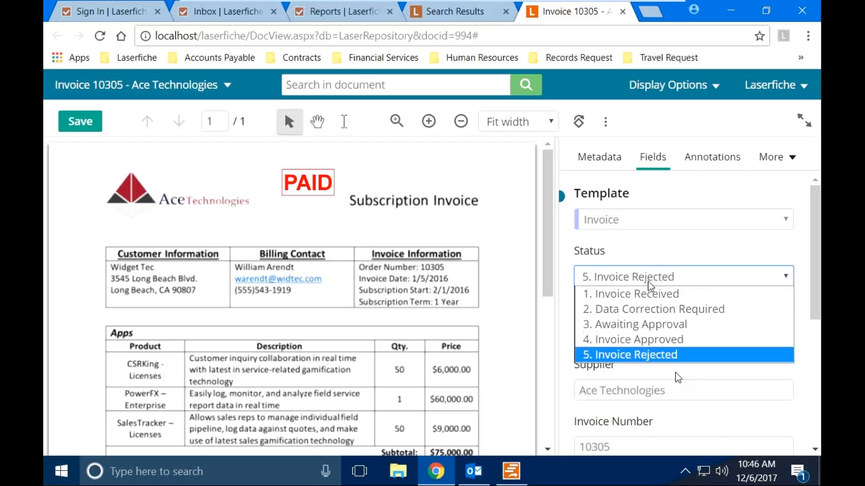
{"action": "left_click", "coordinate": [648, 341]}
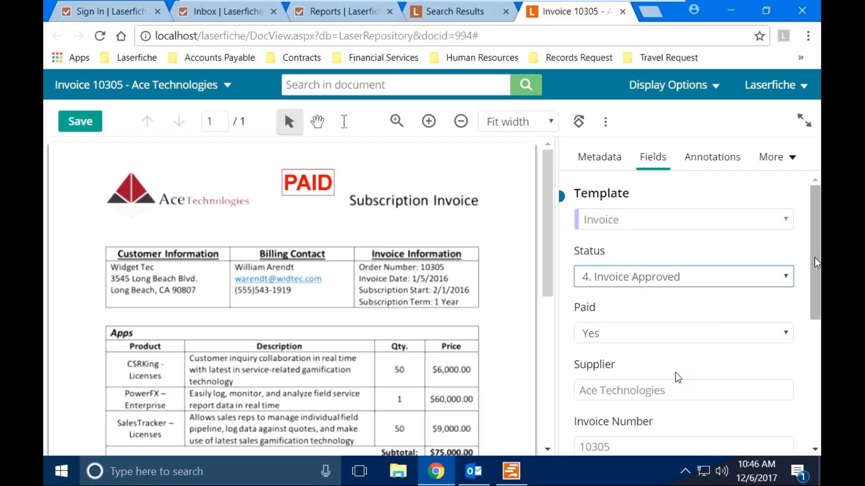
Scroll through Invoice 10305's fields, then switch the panel to More > Processes.
{"action": "scroll", "coordinate": [678, 377], "scroll_direction": "down", "scroll_amount": 4}
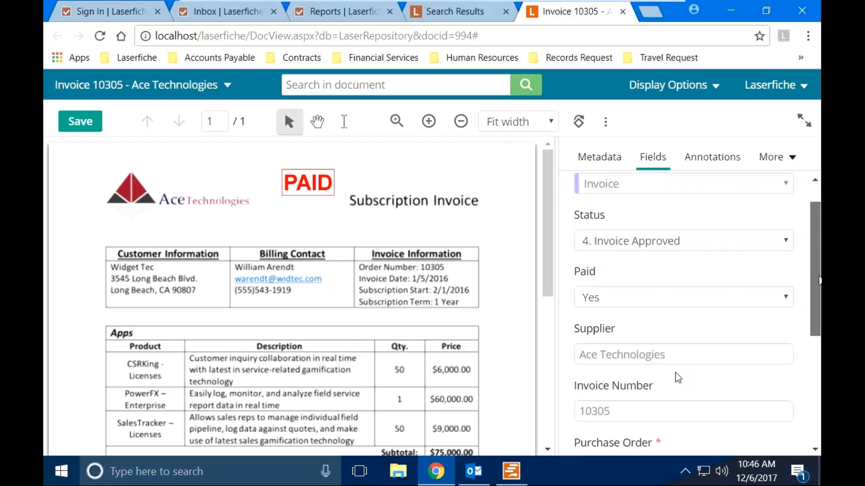
{"action": "scroll", "coordinate": [678, 377], "scroll_direction": "down", "scroll_amount": 2}
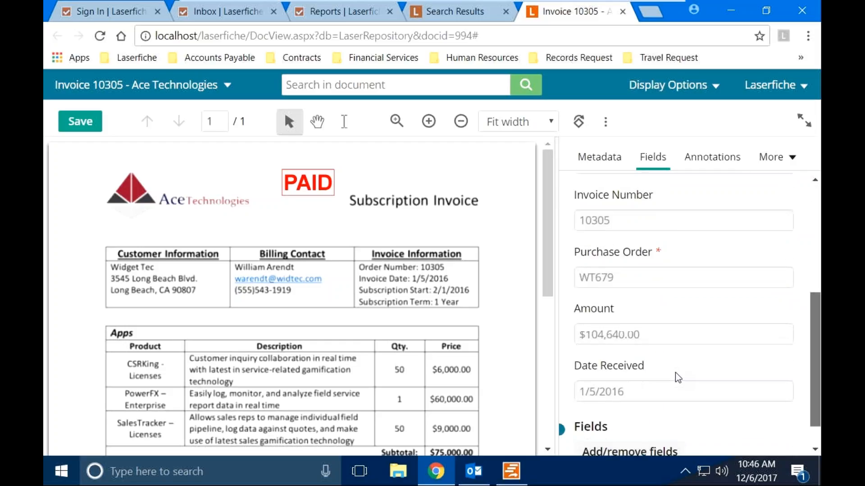
{"action": "left_click_drag", "start_coordinate": [820, 385], "coordinate": [809, 237]}
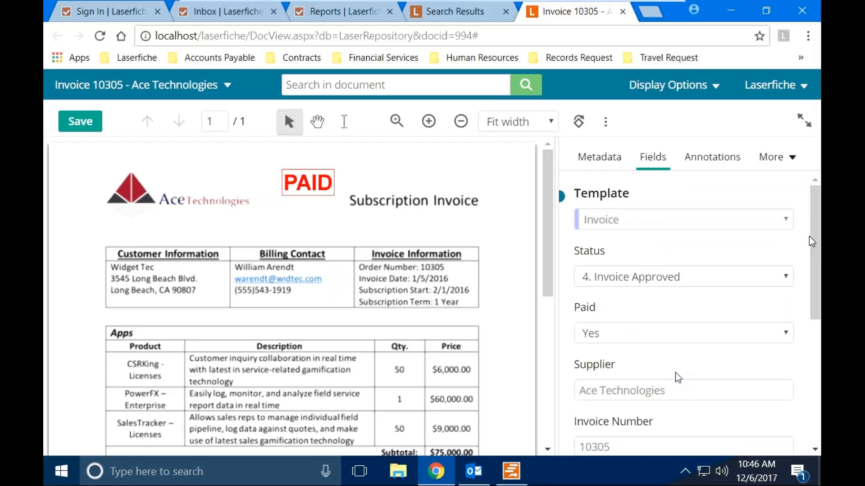
{"action": "left_click", "coordinate": [778, 168]}
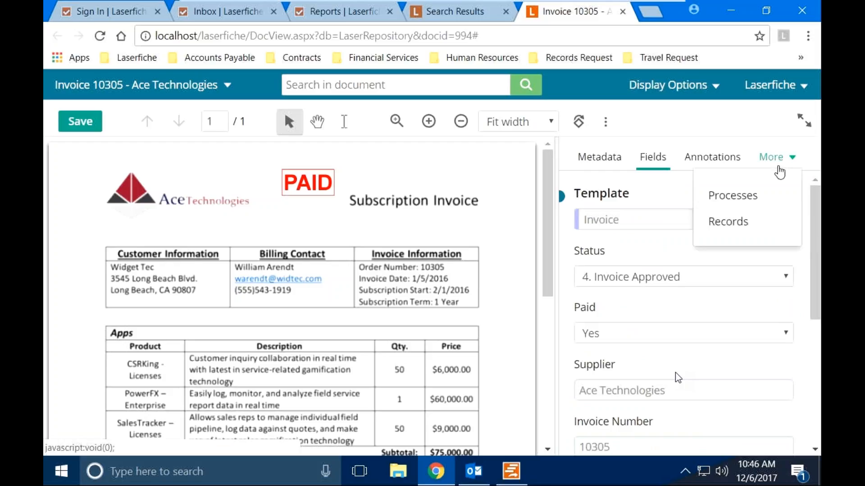
{"action": "left_click", "coordinate": [730, 201]}
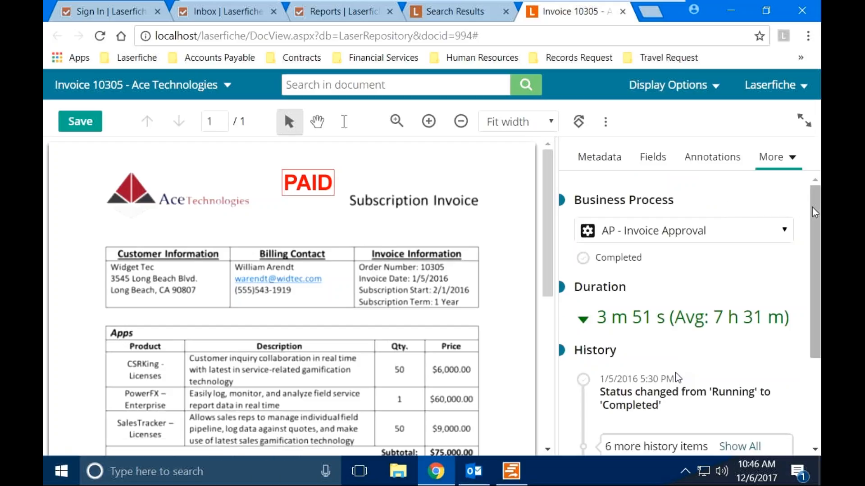
Reveal the six hidden history items with Show All and scroll through them.
{"action": "left_click_drag", "start_coordinate": [812, 207], "coordinate": [817, 234]}
{"action": "scroll", "coordinate": [678, 377], "scroll_direction": "down", "scroll_amount": 3}
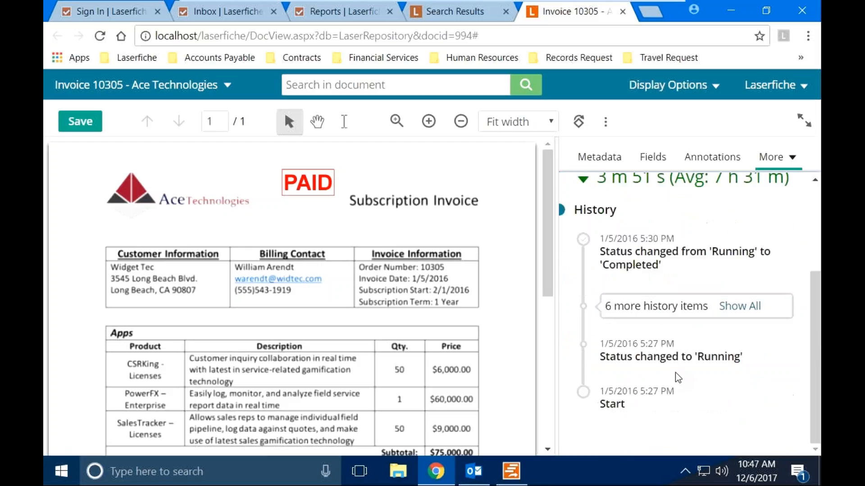
{"action": "left_click", "coordinate": [735, 298]}
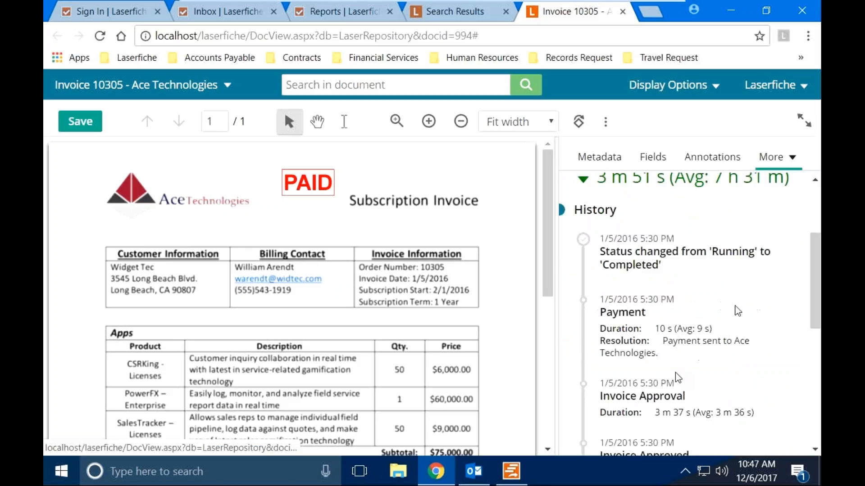
{"action": "left_click_drag", "start_coordinate": [814, 279], "coordinate": [814, 376]}
{"action": "scroll", "coordinate": [677, 377], "scroll_direction": "down", "scroll_amount": 2}
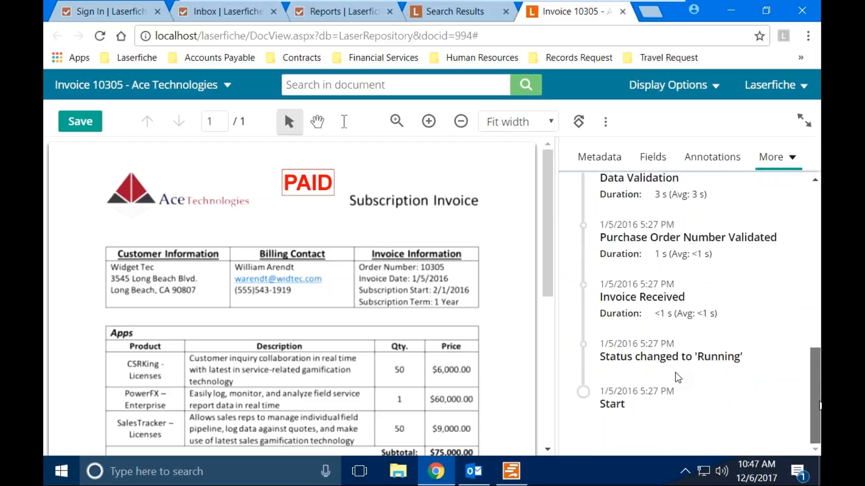
{"action": "scroll", "coordinate": [815, 388], "scroll_direction": "up", "scroll_amount": 1}
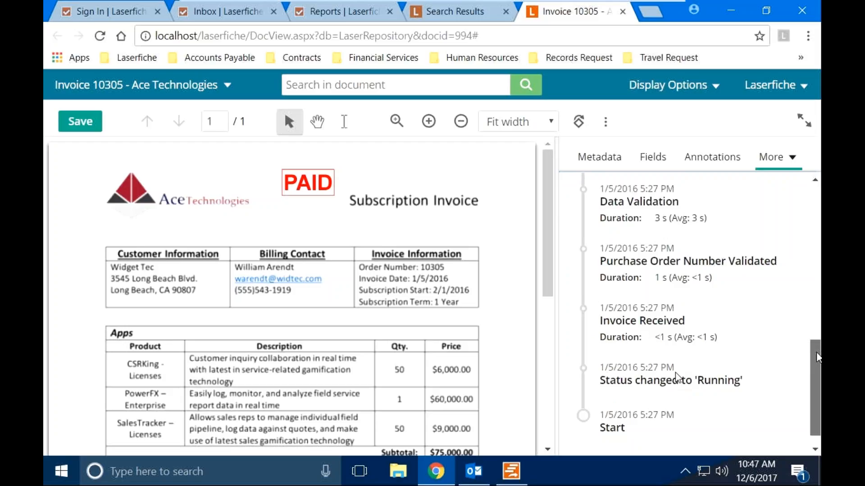
{"action": "left_click_drag", "start_coordinate": [816, 350], "coordinate": [807, 265]}
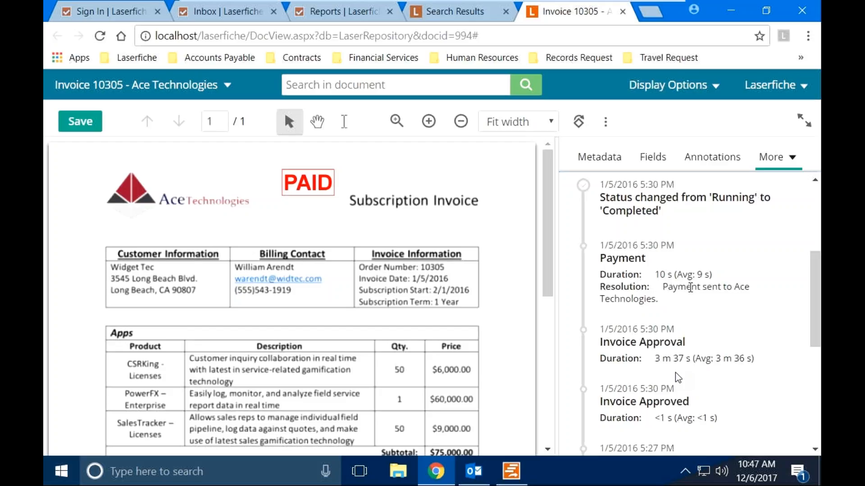
{"action": "left_click_drag", "start_coordinate": [811, 267], "coordinate": [807, 188]}
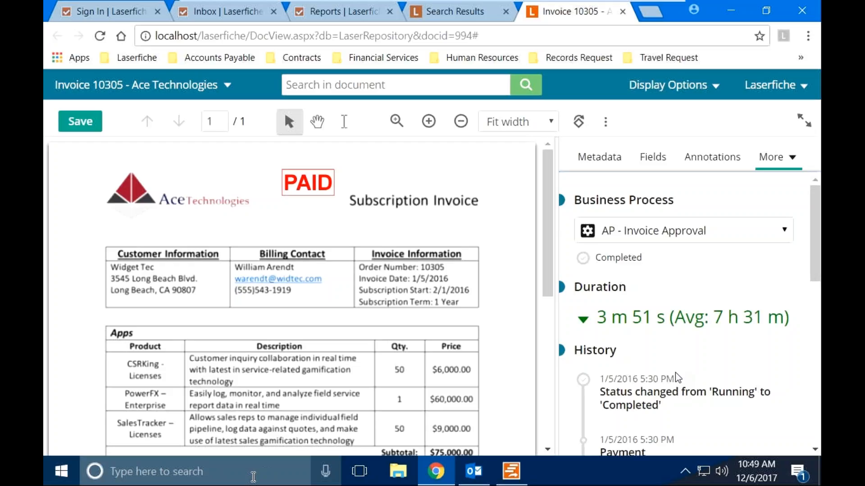
Search Windows for 'workflow designer' and launch Workflow Designer - English.
{"action": "left_click", "coordinate": [242, 472]}
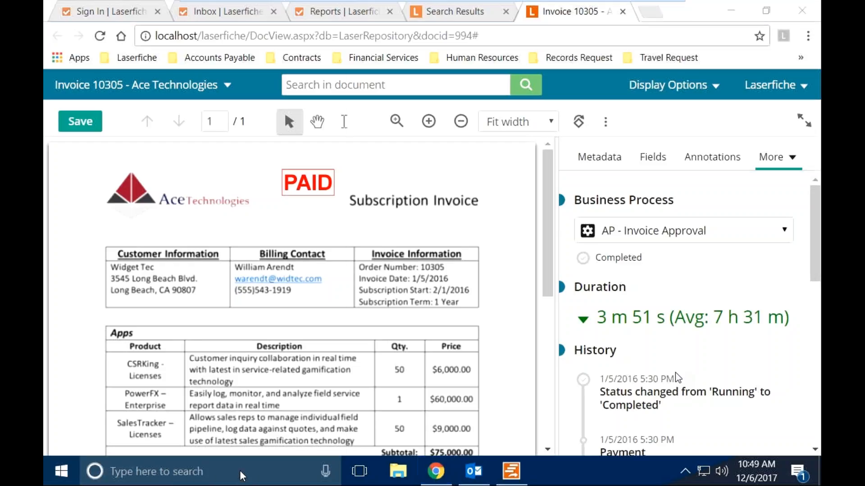
{"action": "type", "text": "work"}
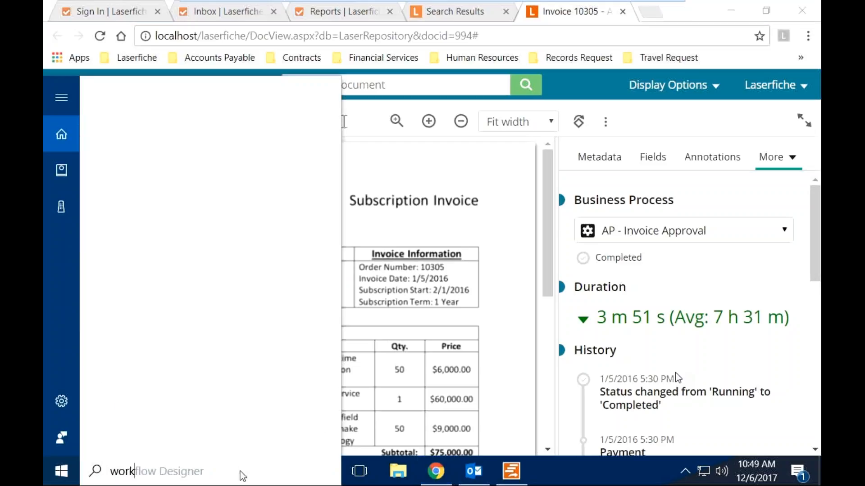
{"action": "type", "text": "flow designer"}
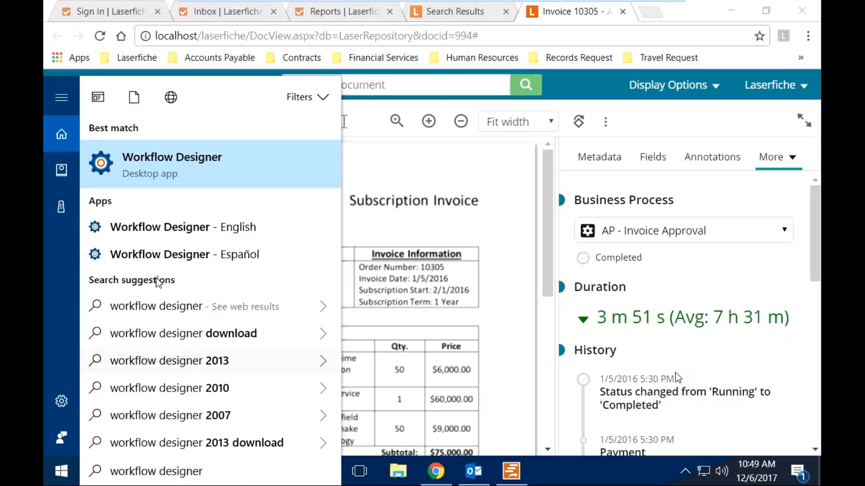
{"action": "left_click", "coordinate": [163, 238]}
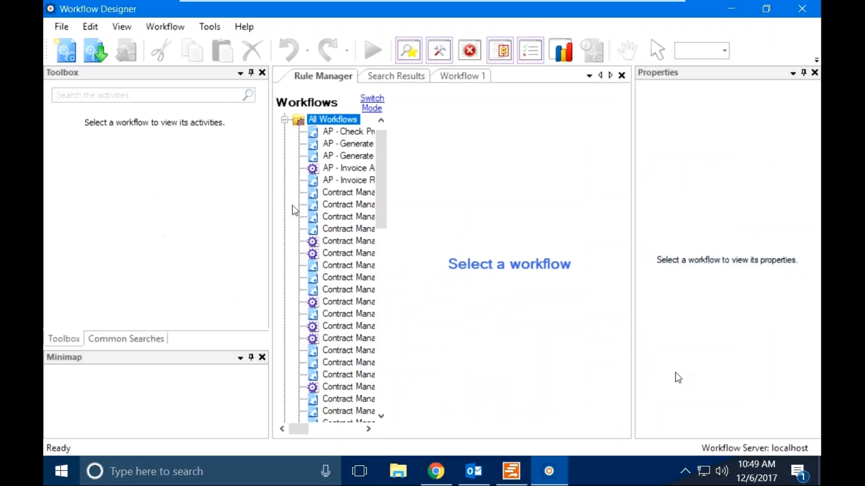
Widen the Rule Manager tree, check AP - Invoice Rejected, then view the AP - Invoice Approval diagram.
{"action": "left_click_drag", "start_coordinate": [389, 191], "coordinate": [445, 180]}
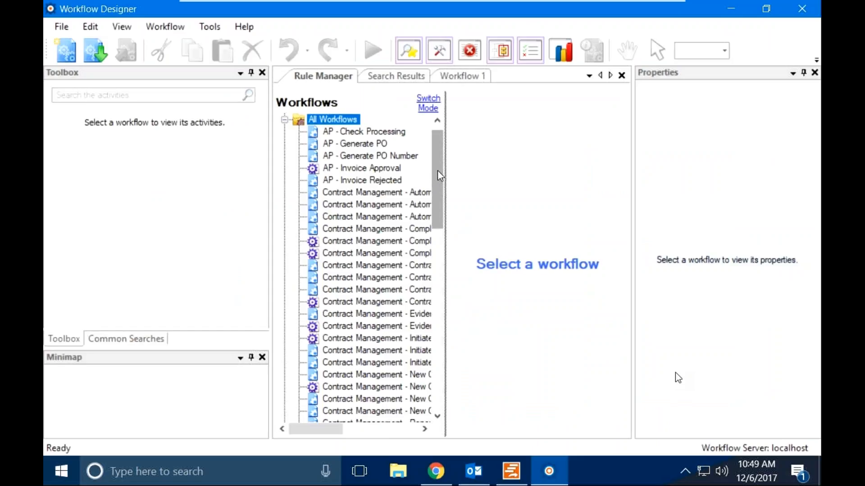
{"action": "left_click_drag", "start_coordinate": [437, 175], "coordinate": [435, 156]}
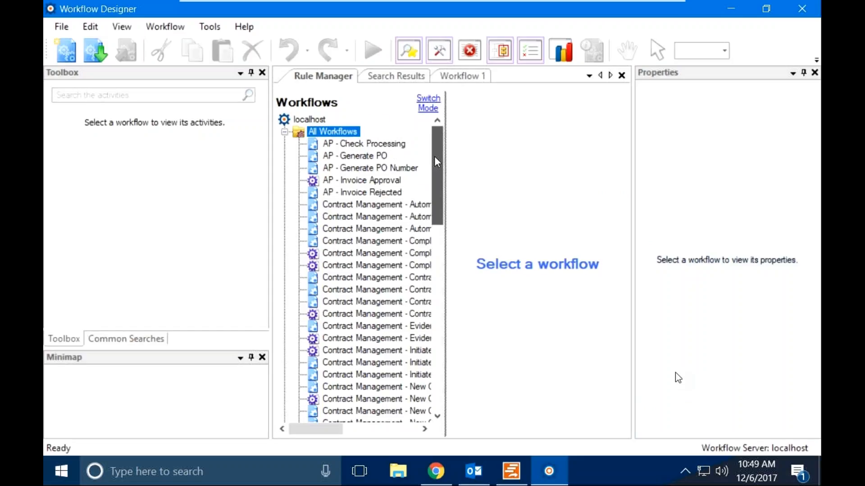
{"action": "left_click", "coordinate": [354, 182]}
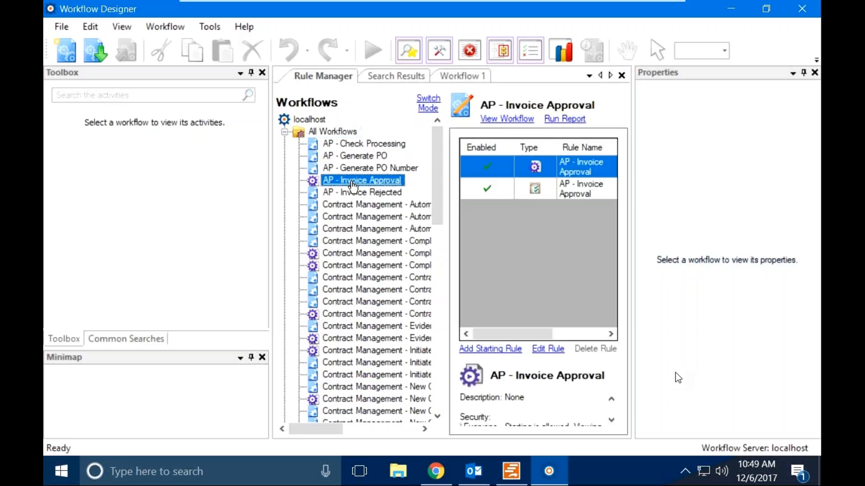
{"action": "left_click", "coordinate": [346, 198]}
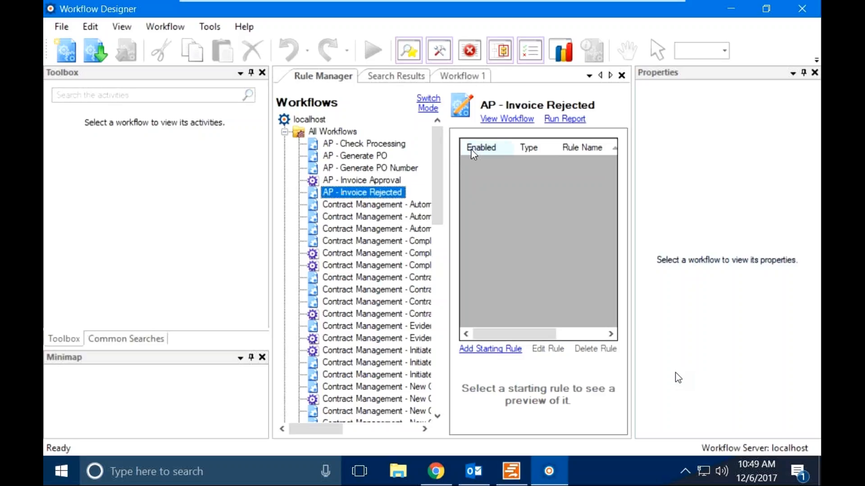
{"action": "left_click", "coordinate": [379, 181]}
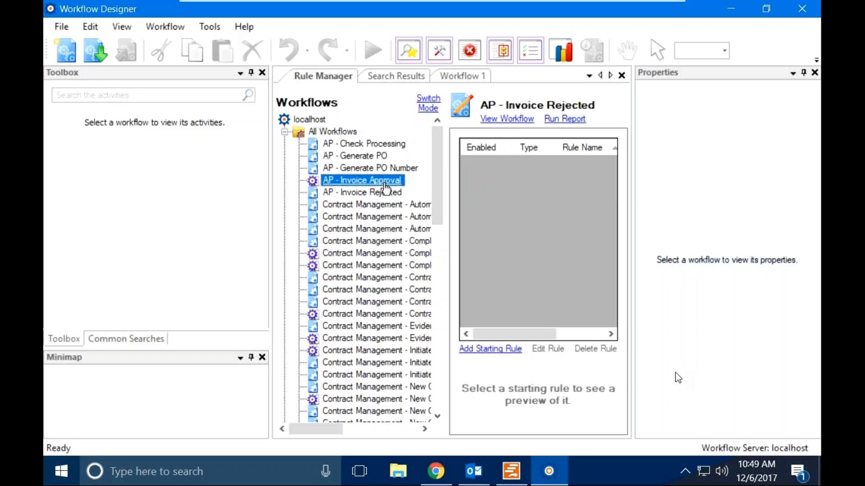
{"action": "left_click", "coordinate": [507, 120]}
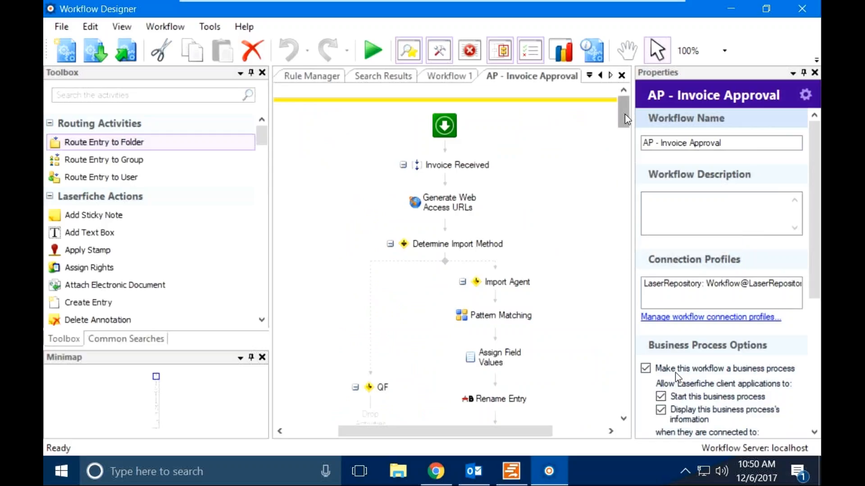
{"action": "left_click_drag", "start_coordinate": [625, 115], "coordinate": [627, 131]}
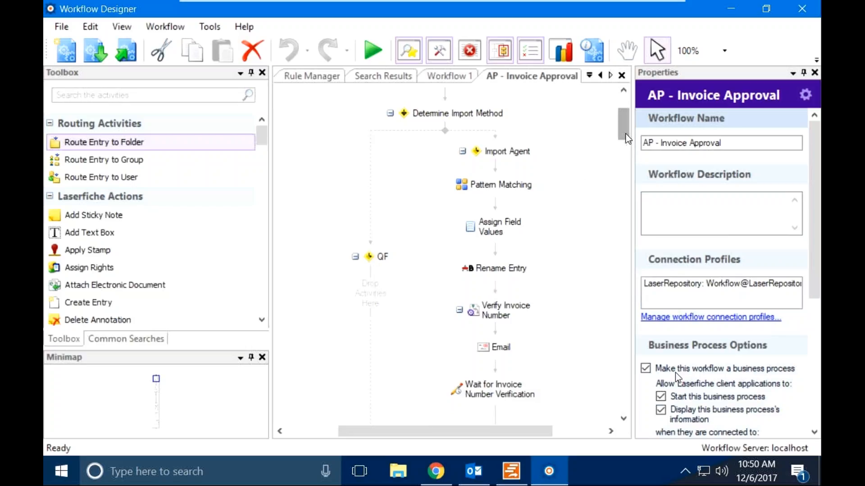
{"action": "left_click_drag", "start_coordinate": [627, 139], "coordinate": [630, 163]}
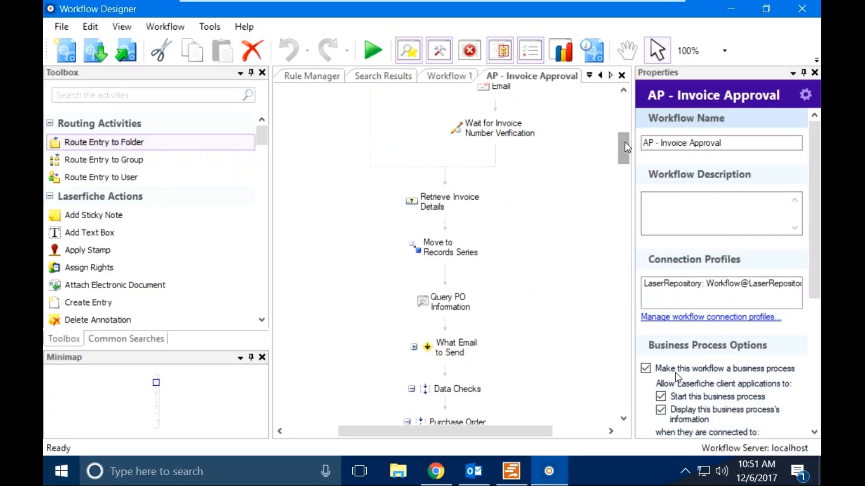
{"action": "left_click_drag", "start_coordinate": [626, 145], "coordinate": [629, 173]}
{"action": "mouse_move", "coordinate": [491, 431]}
{"action": "left_mouse_down"}
{"action": "mouse_move", "coordinate": [512, 427]}
{"action": "mouse_move", "coordinate": [502, 426]}
{"action": "left_mouse_up"}
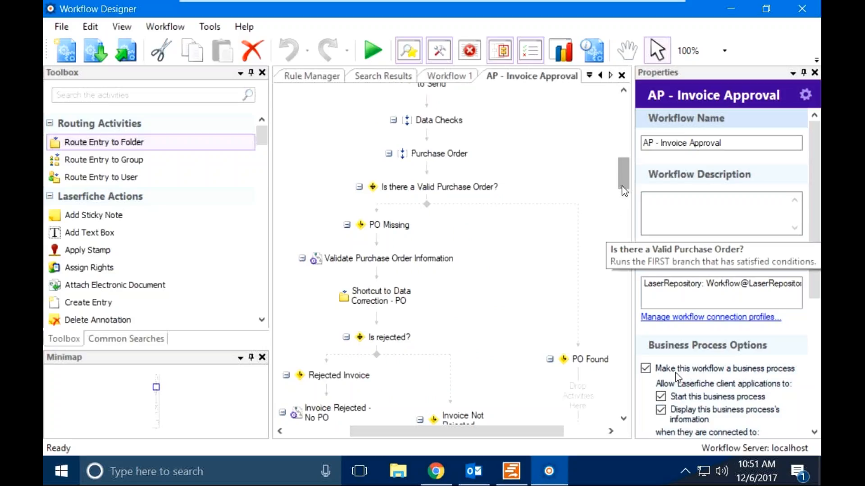
{"action": "left_click_drag", "start_coordinate": [624, 191], "coordinate": [630, 208]}
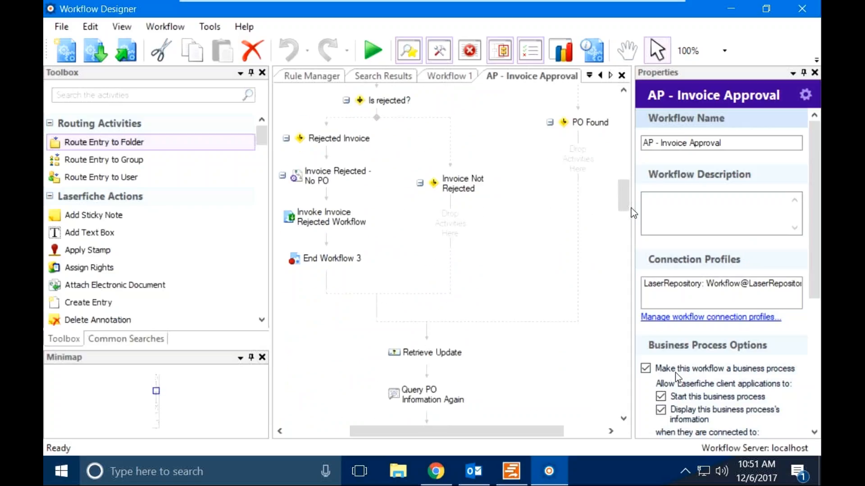
{"action": "left_click", "coordinate": [372, 51]}
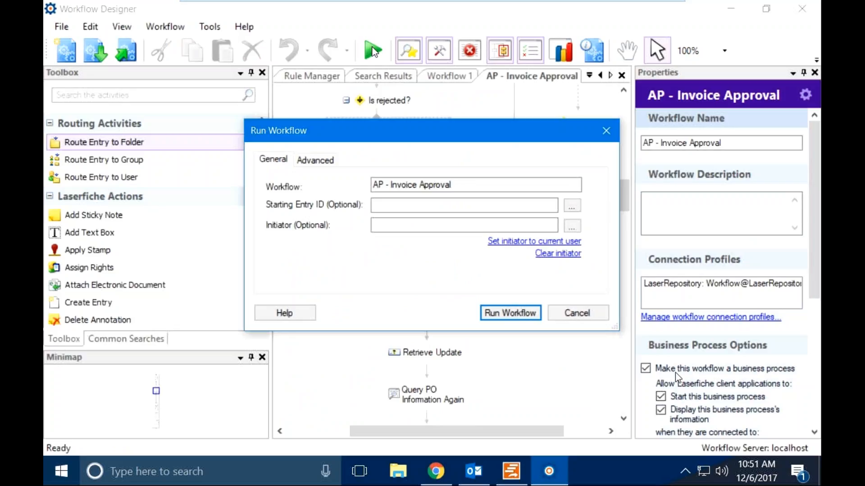
{"action": "left_click", "coordinate": [593, 317]}
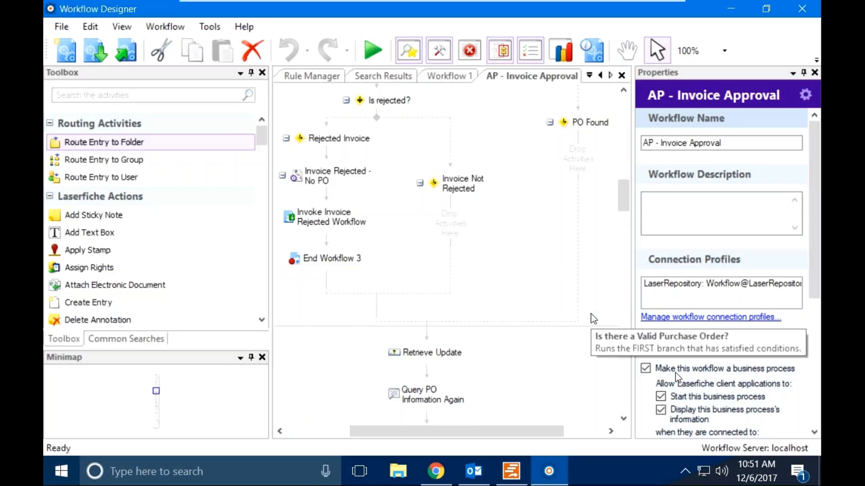